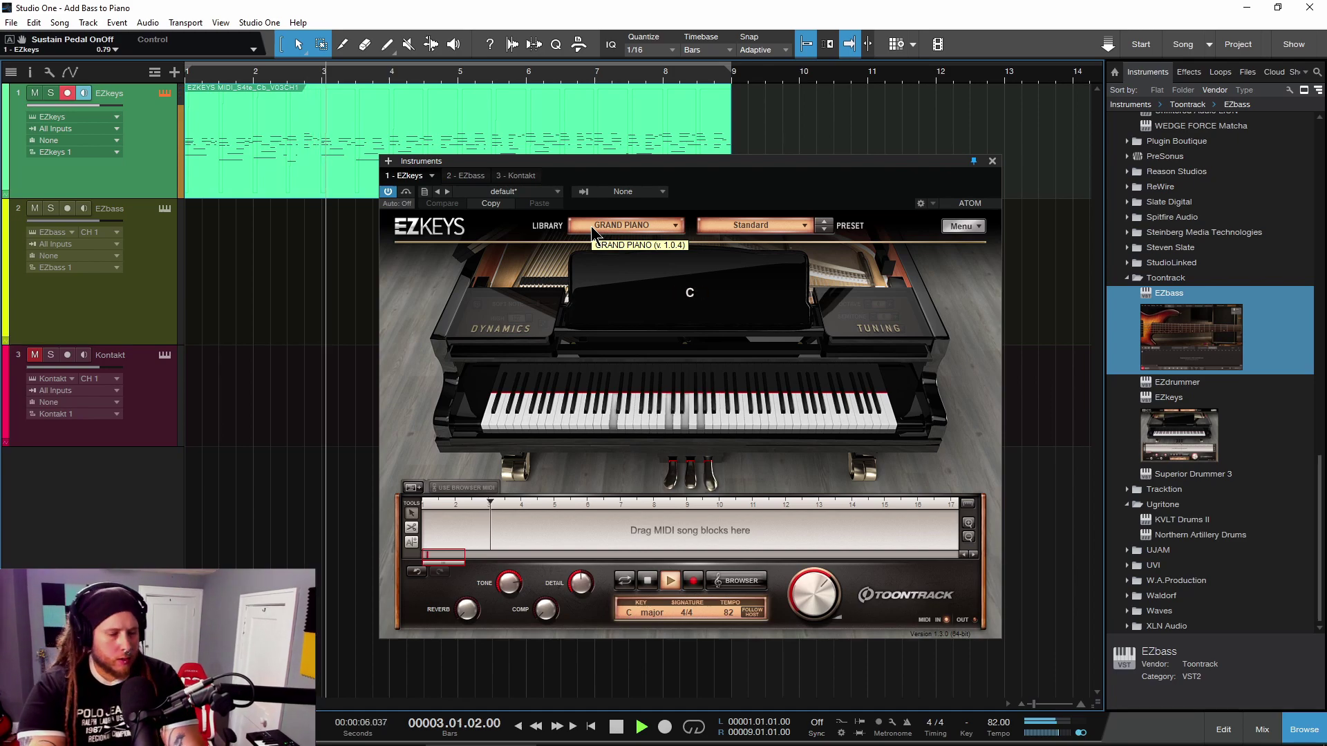
Stop the piano playback, glance at the EZbass instrument, then return to the EZkeys piano
key(space)
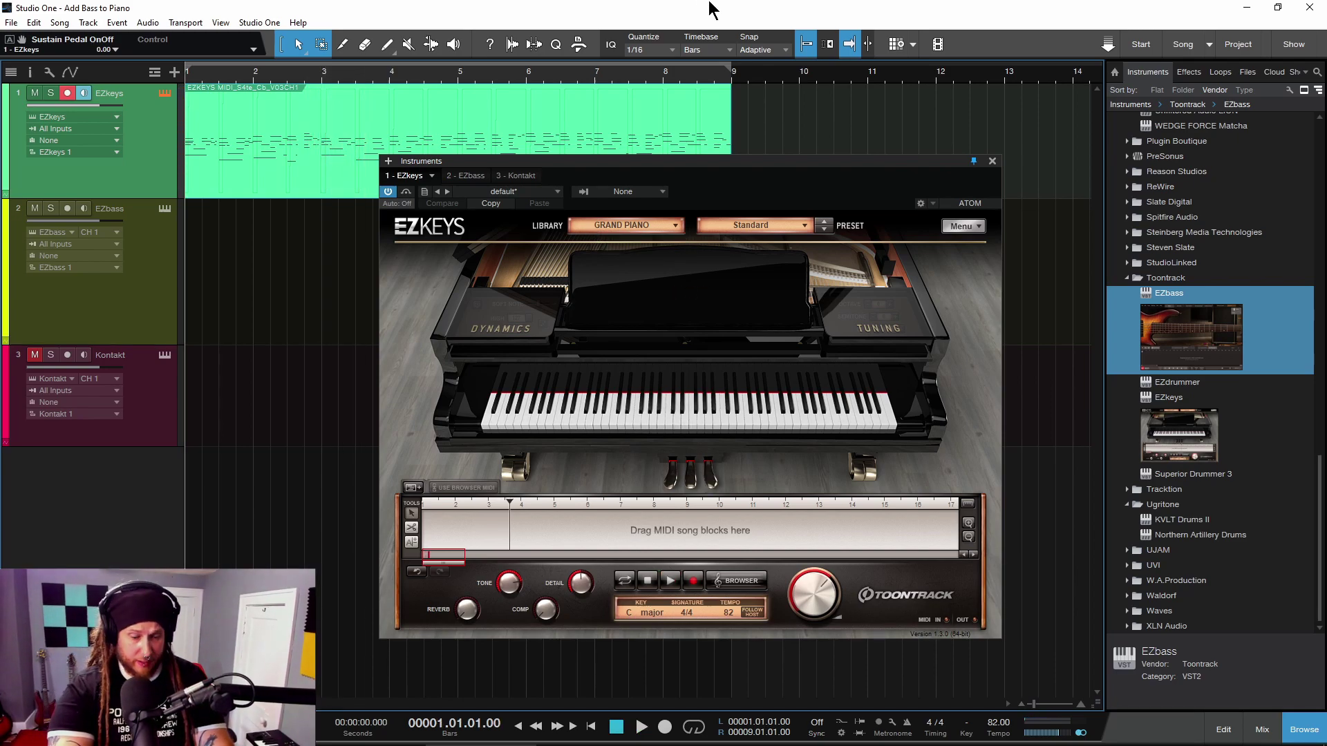
click(465, 175)
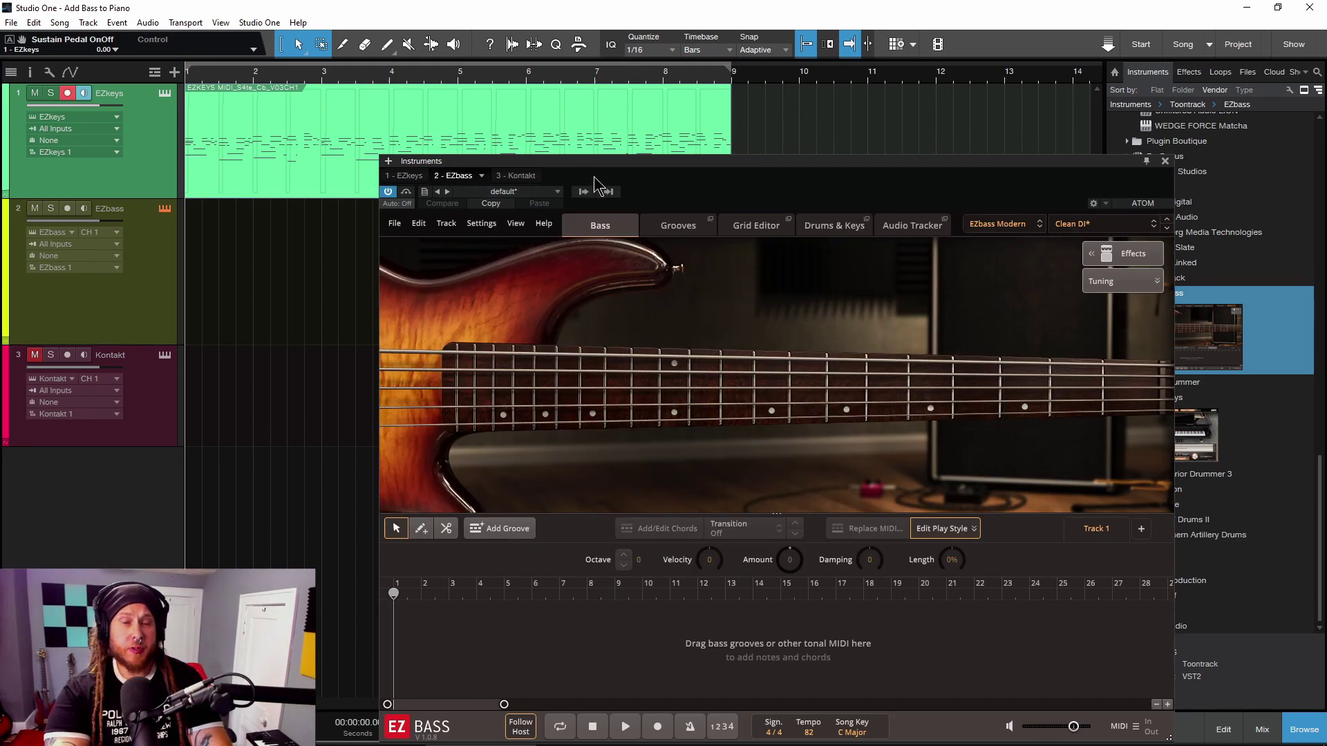
click(415, 176)
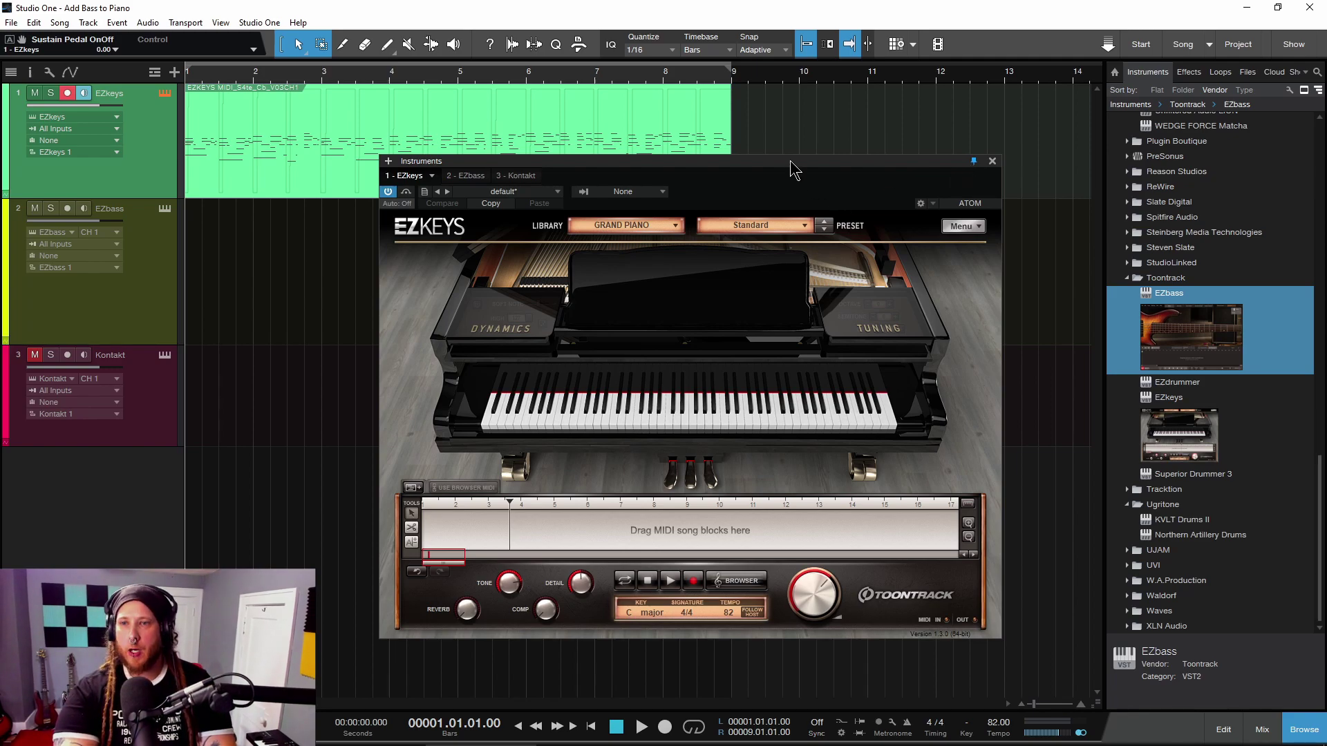
Open EZbass's Grooves browser and preview the Pre Chorus 01 groove
drag(790, 160, 850, 94)
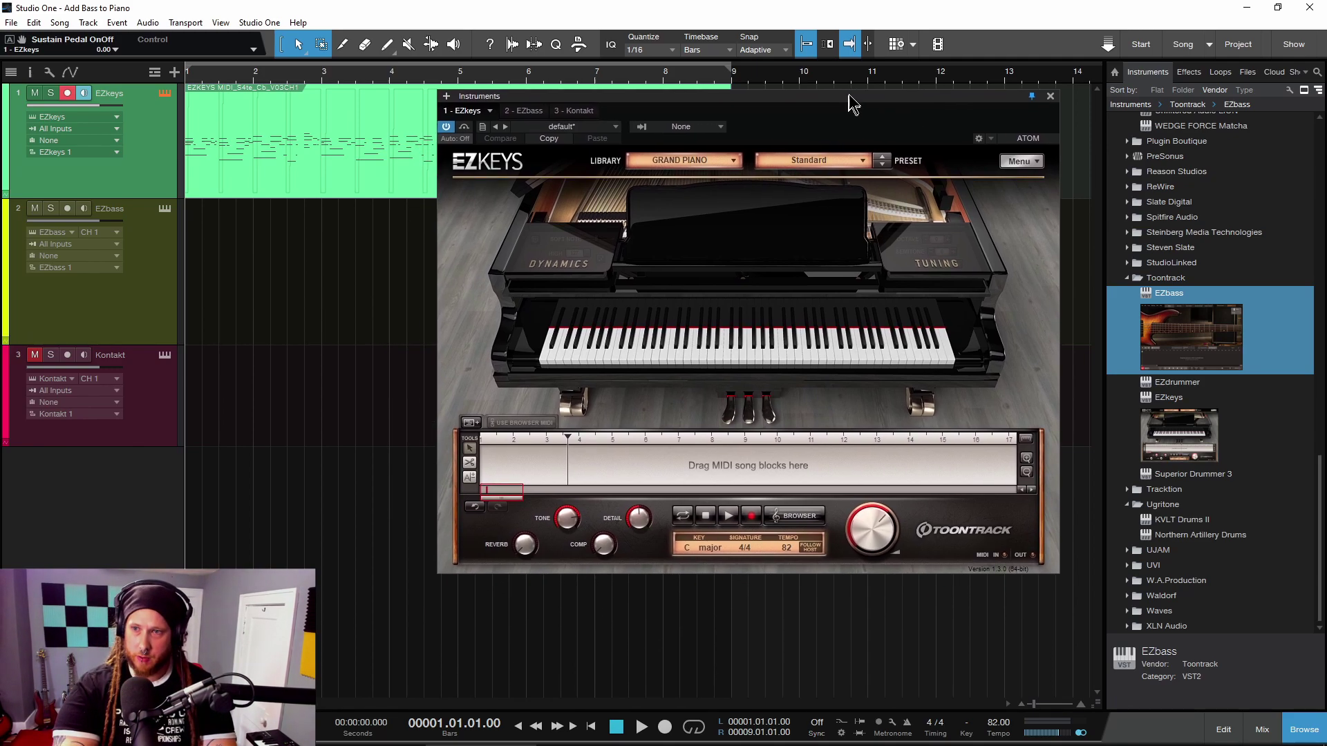
click(165, 209)
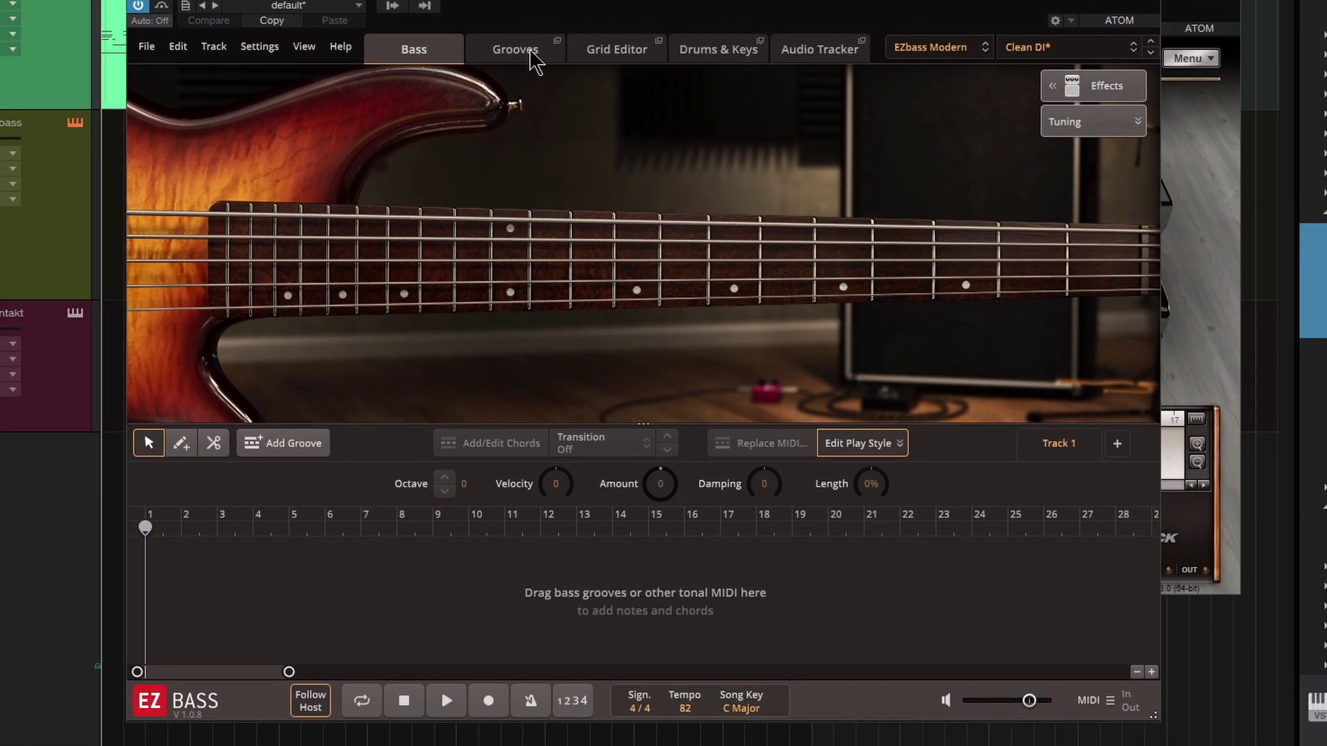
click(525, 52)
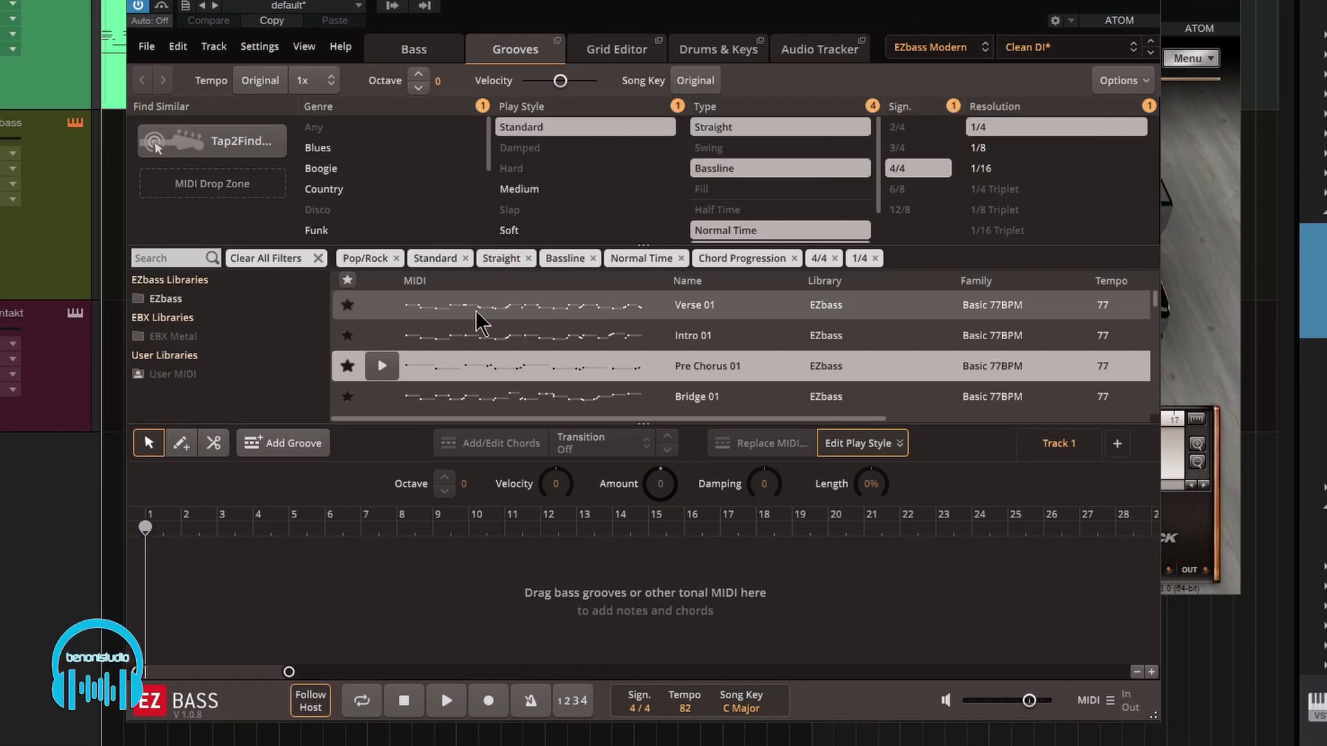
click(382, 366)
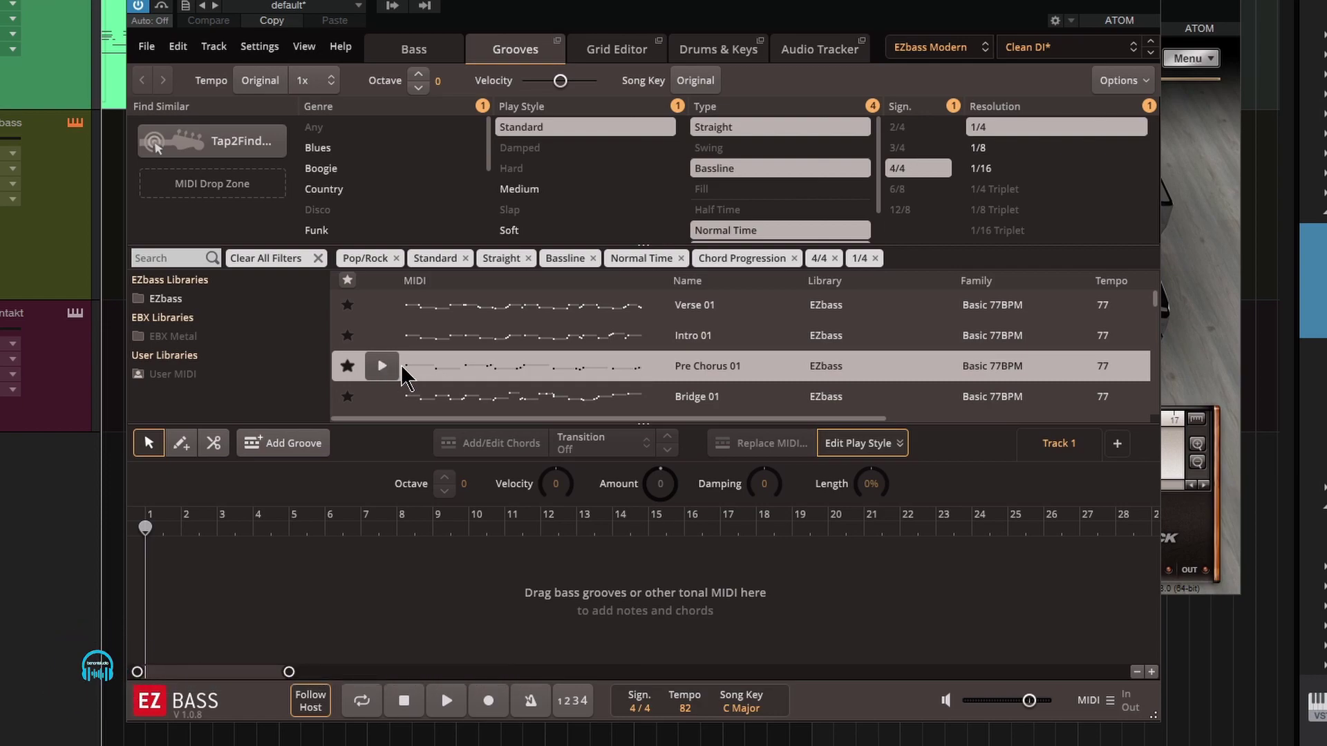
Drop Pre Chorus 01 at bar 1 of the EZbass song track and inspect the fifth D chord's options
drag(385, 376, 159, 577)
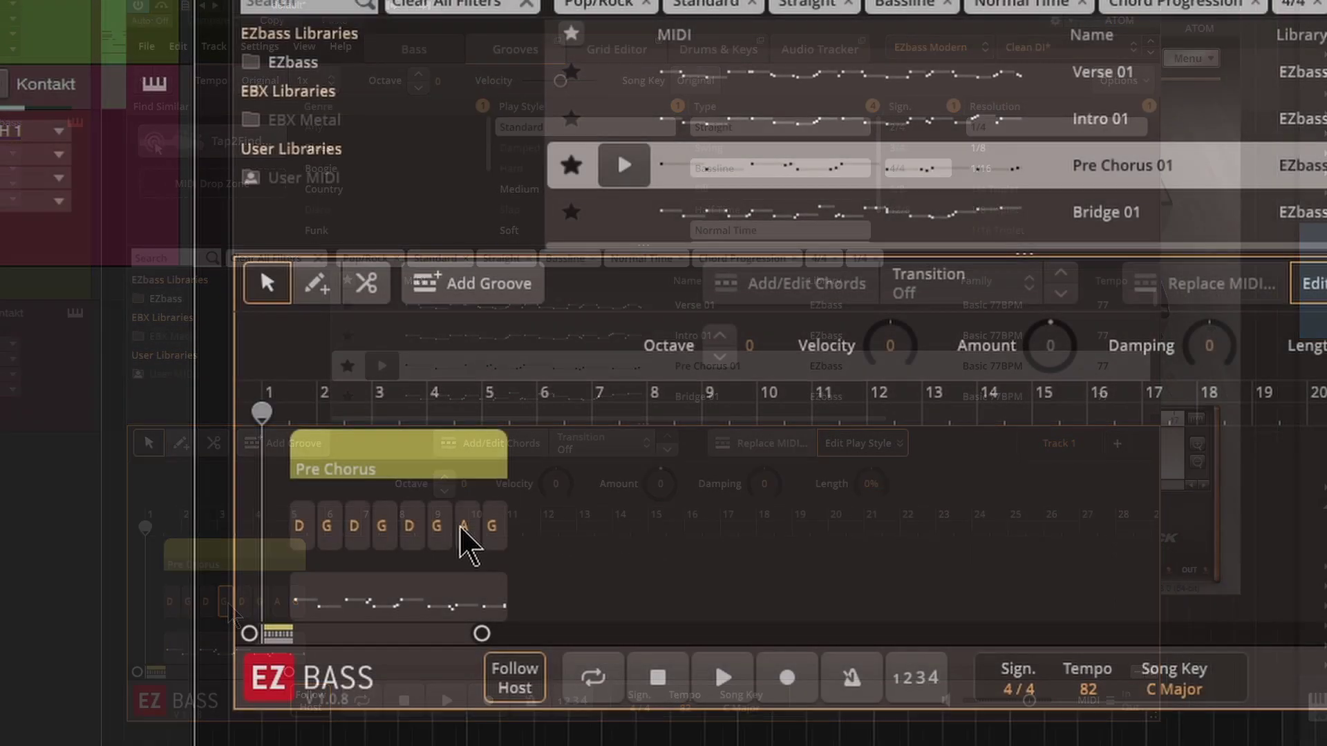
click(244, 601)
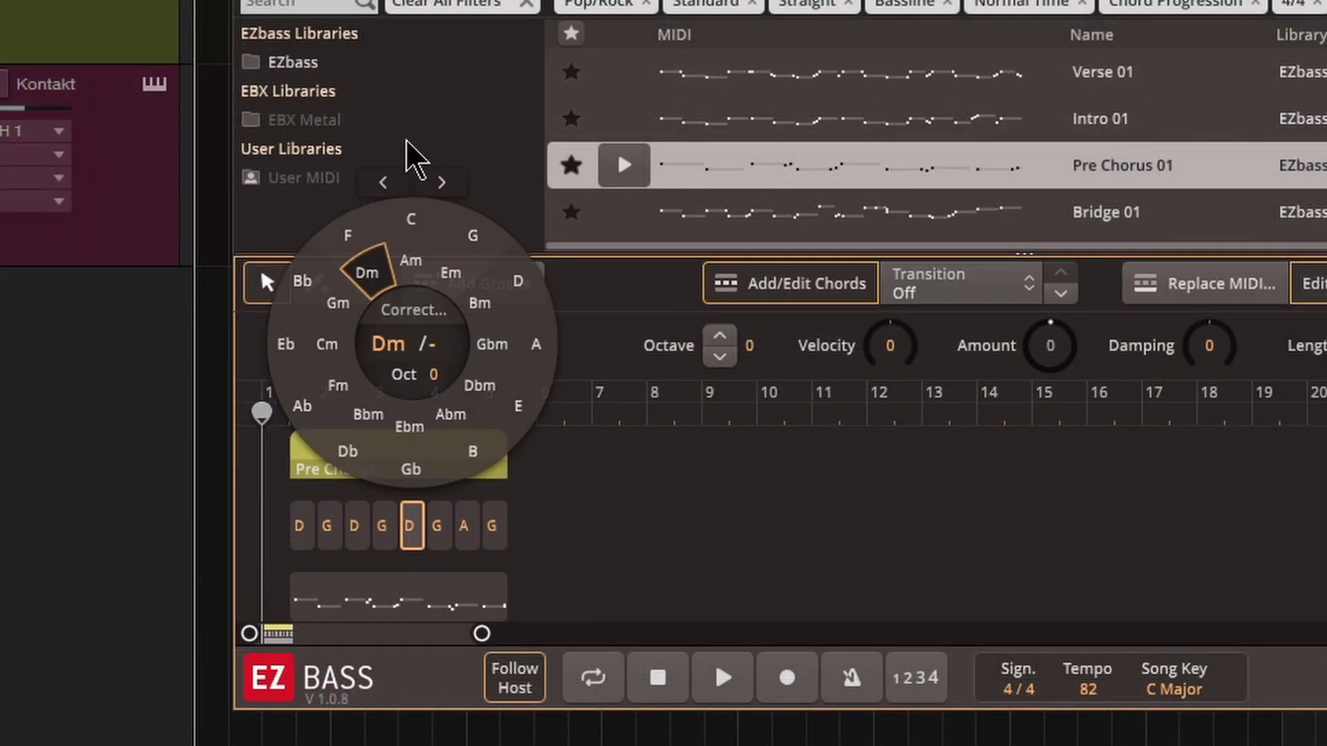
click(710, 567)
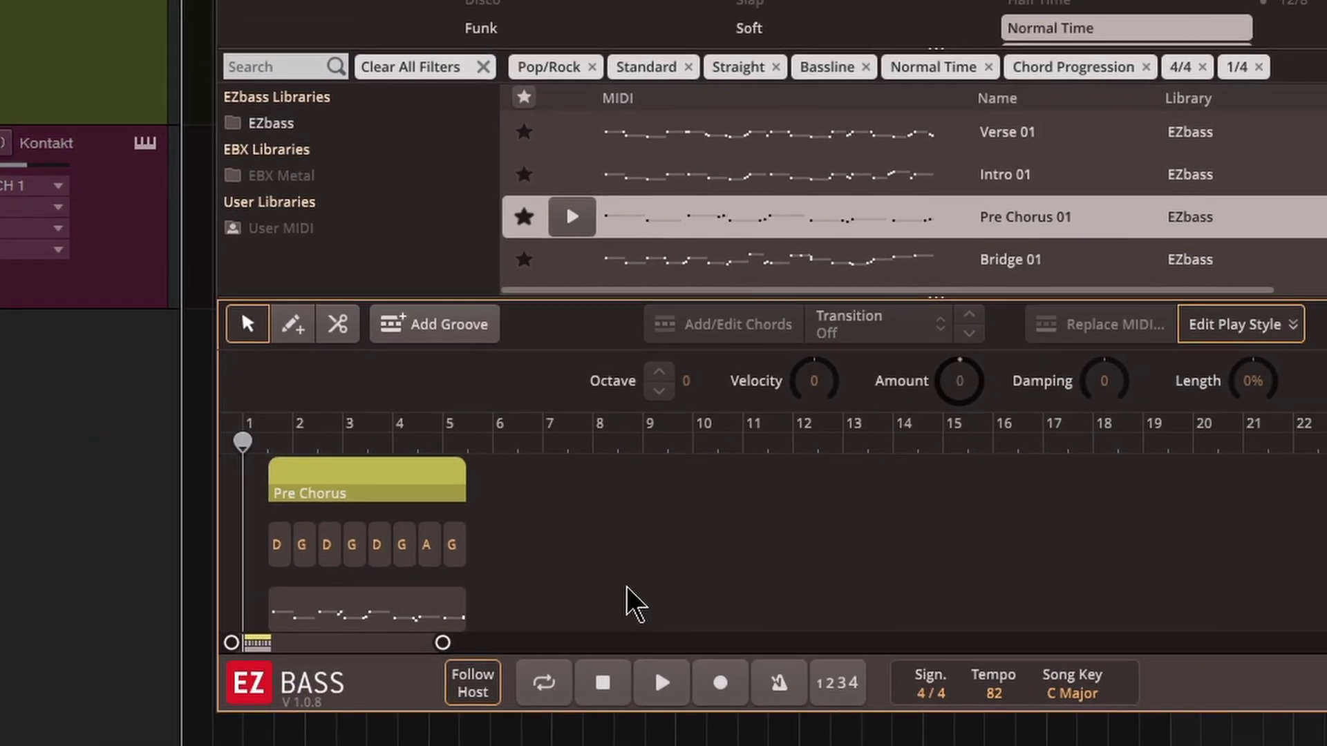
Select the Pre Chorus groove block and open it in the Grid Editor
click(341, 409)
click(375, 441)
click(653, 60)
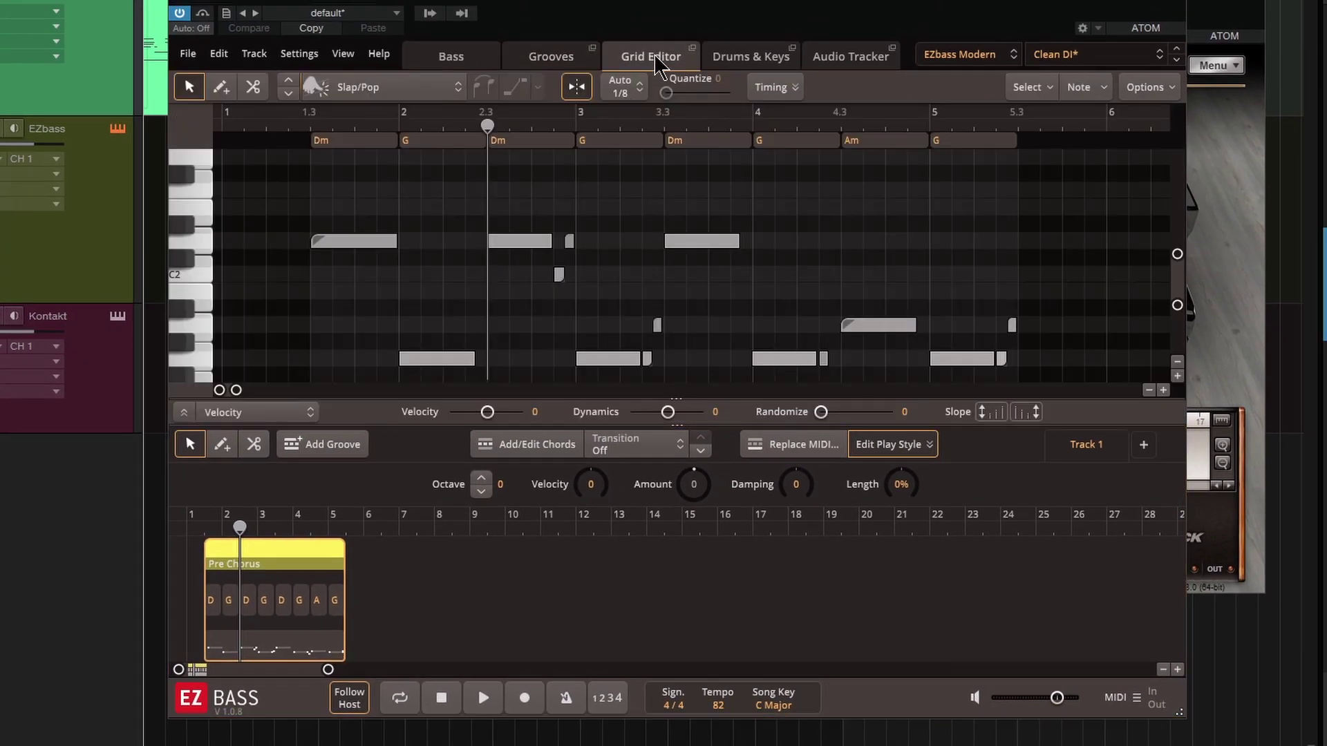
Review the bar 2.3 note's articulation options without changes, then delete the Pre Chorus block
click(508, 241)
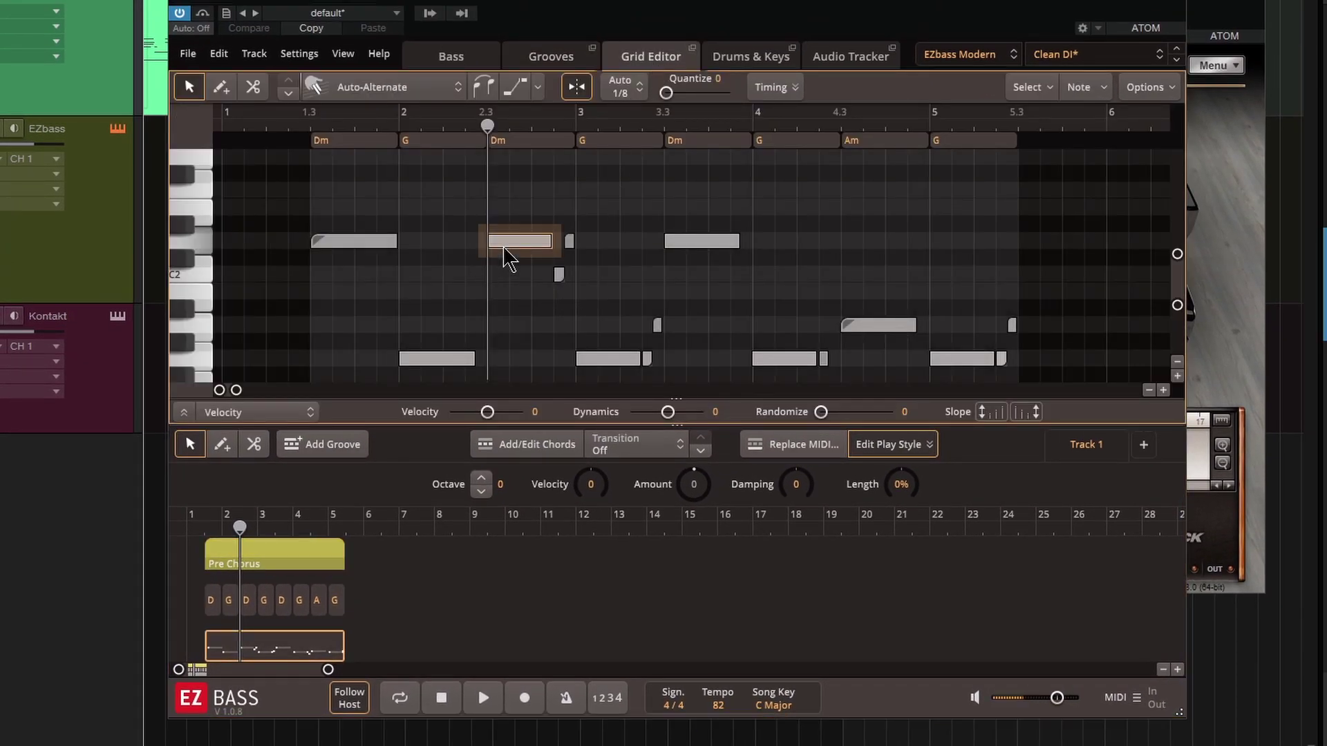
right_click(505, 243)
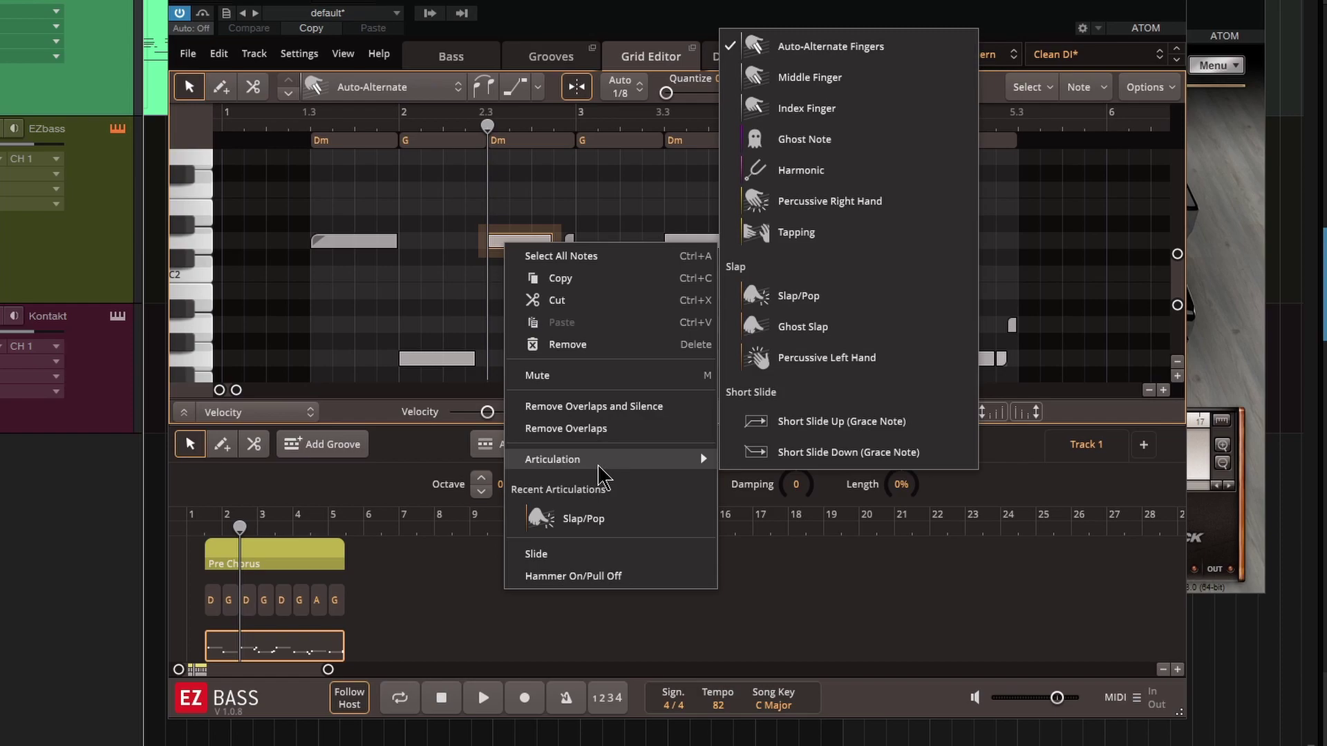
mouse_move(625, 461)
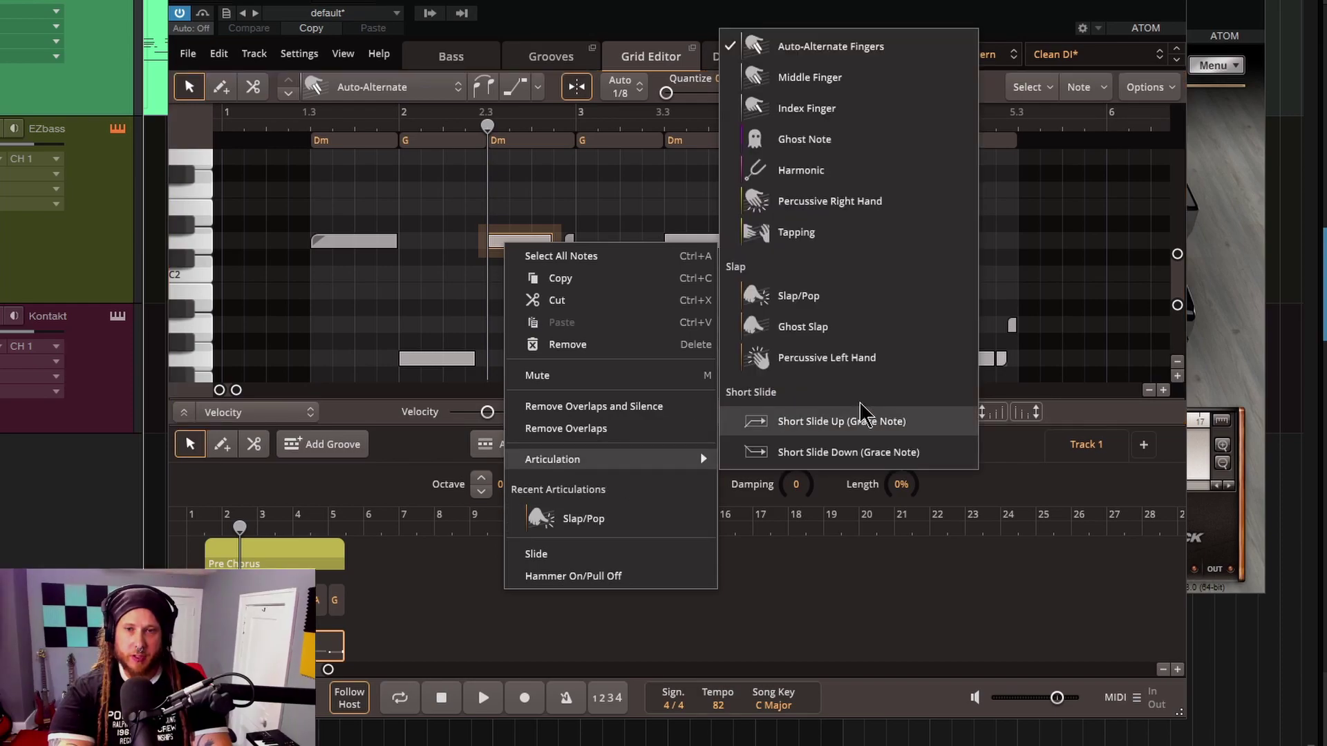
click(866, 577)
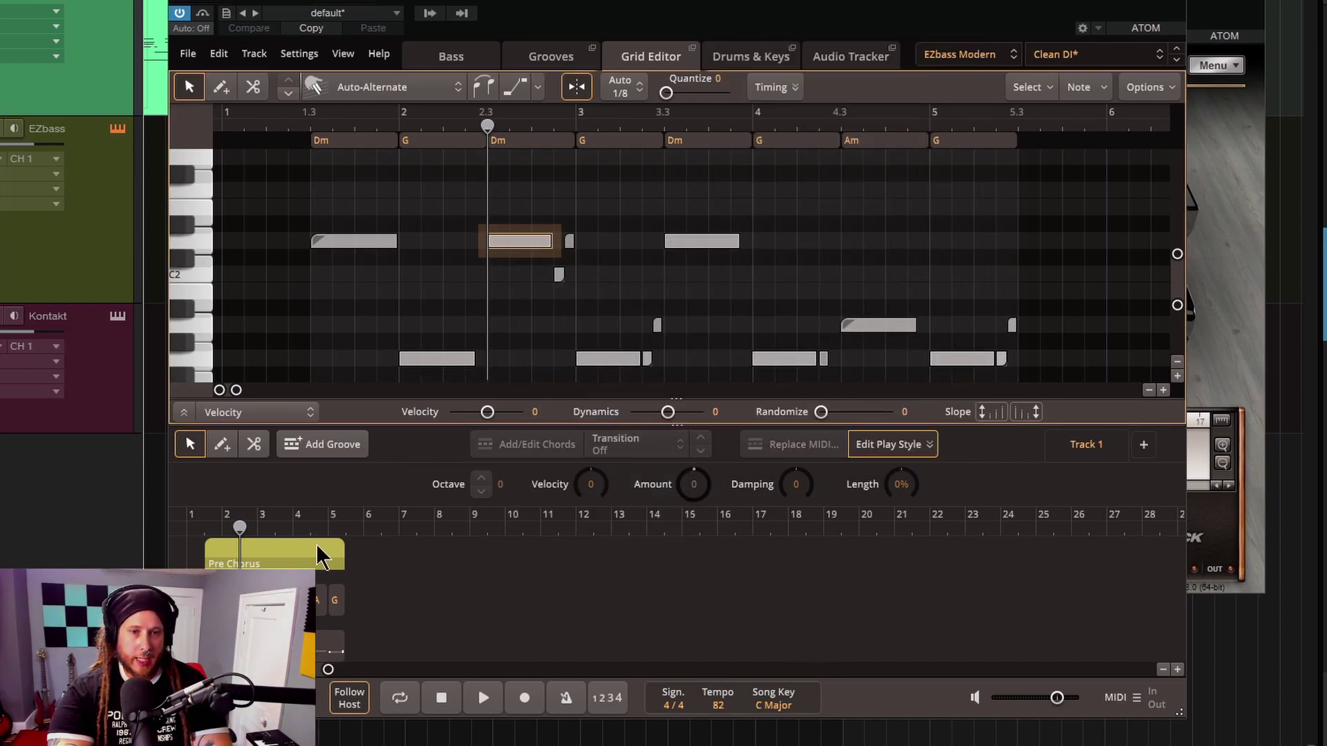
key(Delete)
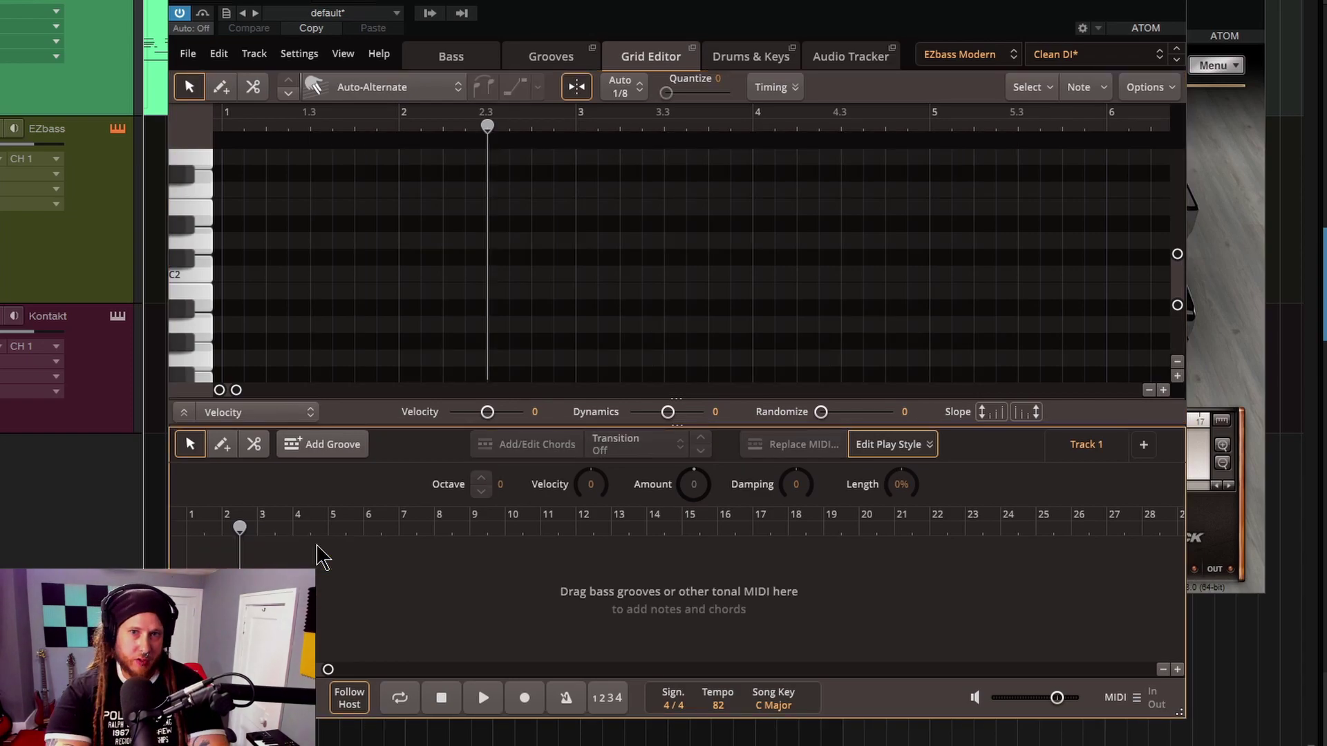
Switch EZbass to its Drums & Keys page and rearrange windows so the EZkeys clip is visible
click(462, 57)
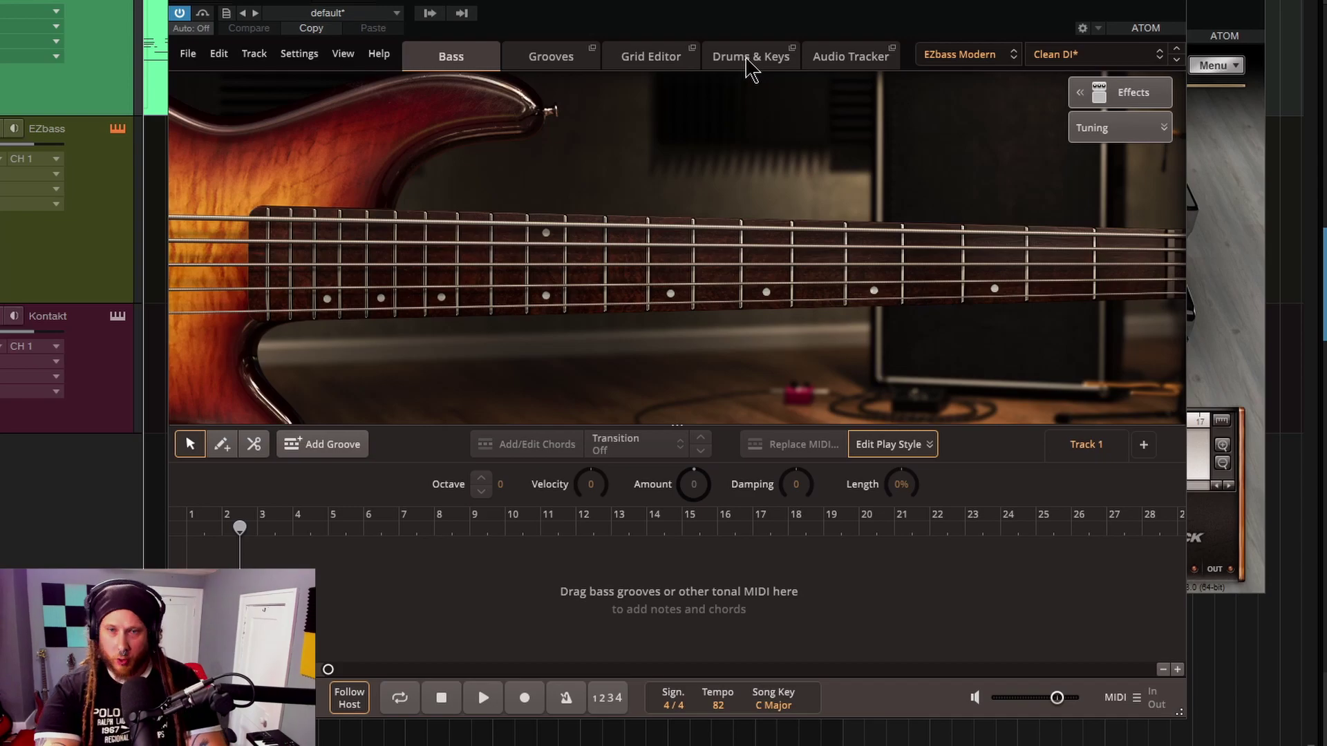
click(746, 59)
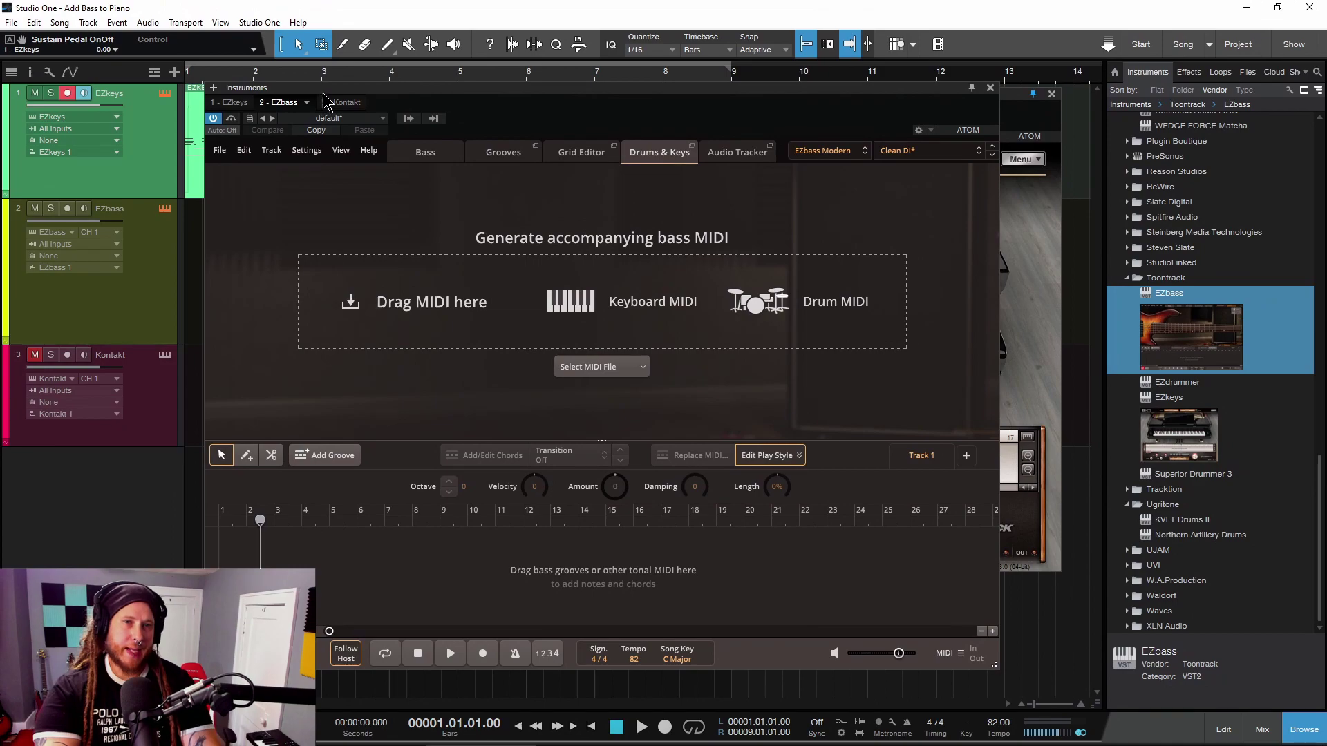
drag(325, 101, 515, 144)
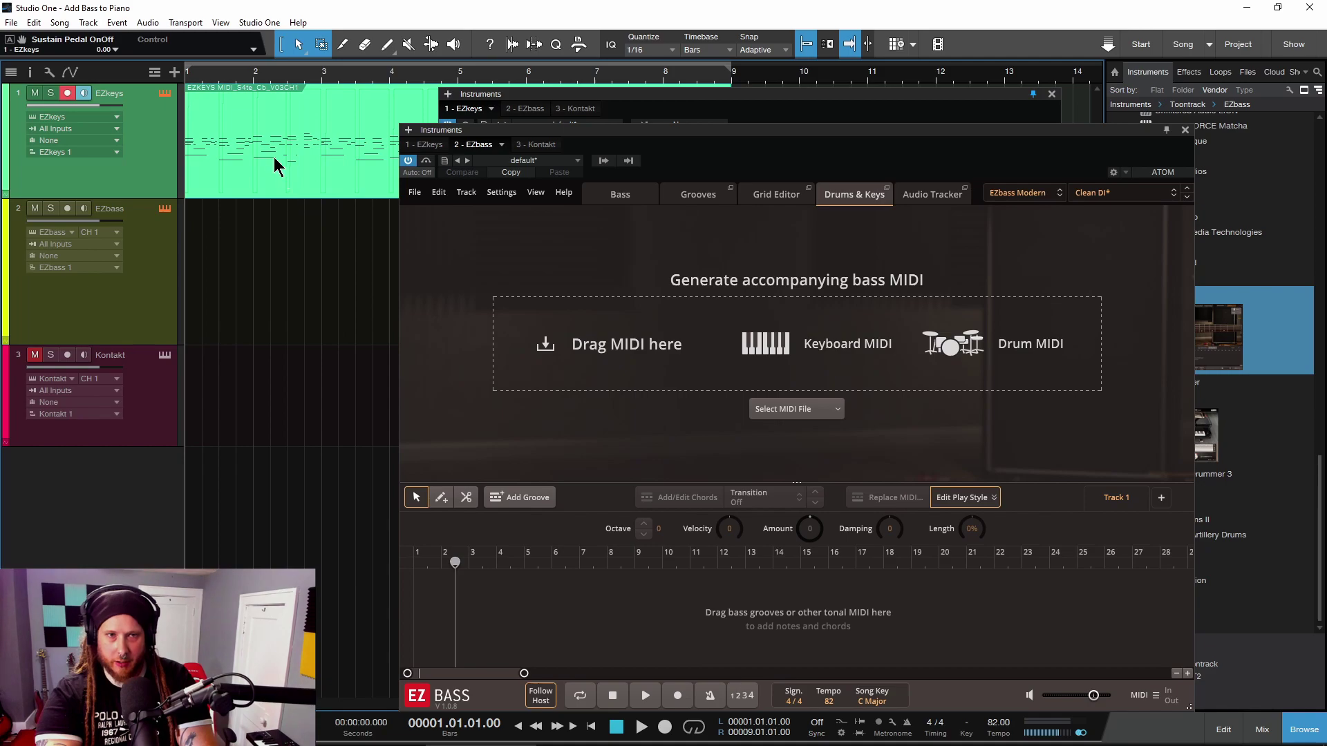
drag(276, 163, 776, 364)
drag(438, 253, 443, 249)
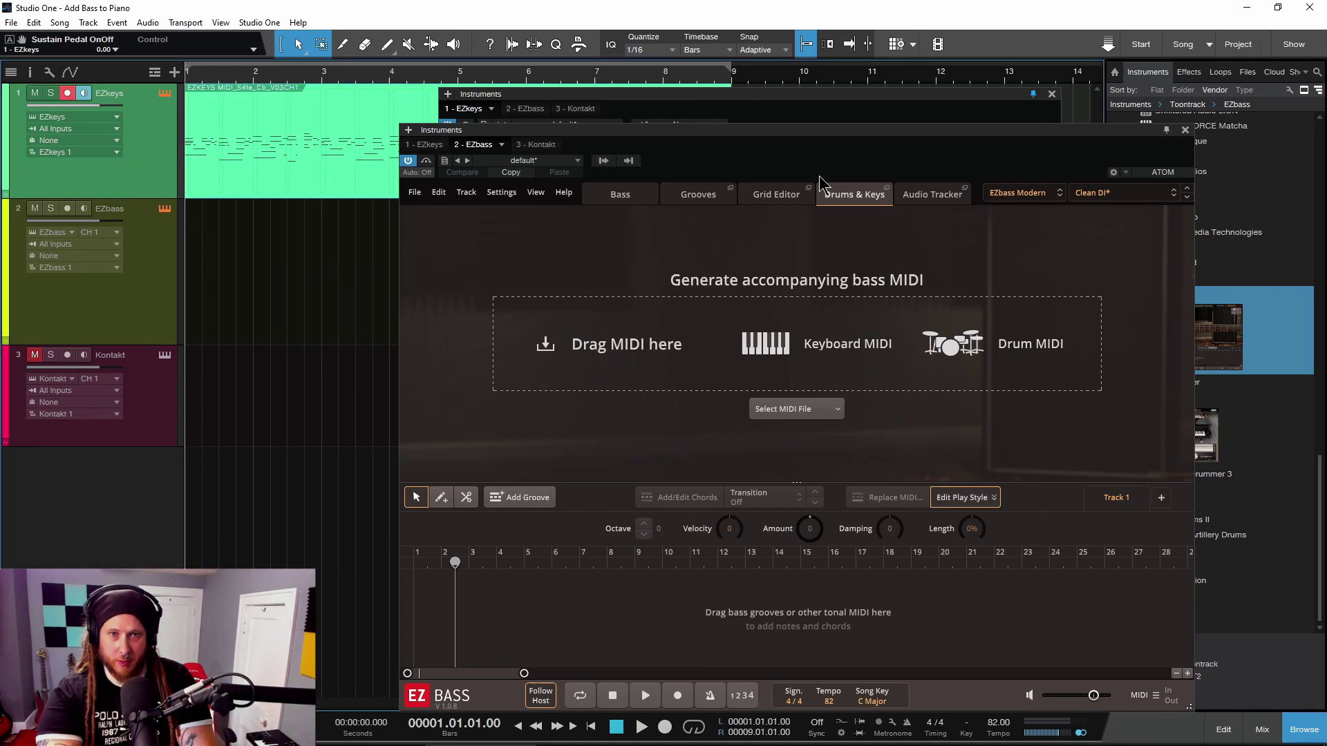
drag(862, 140, 588, 117)
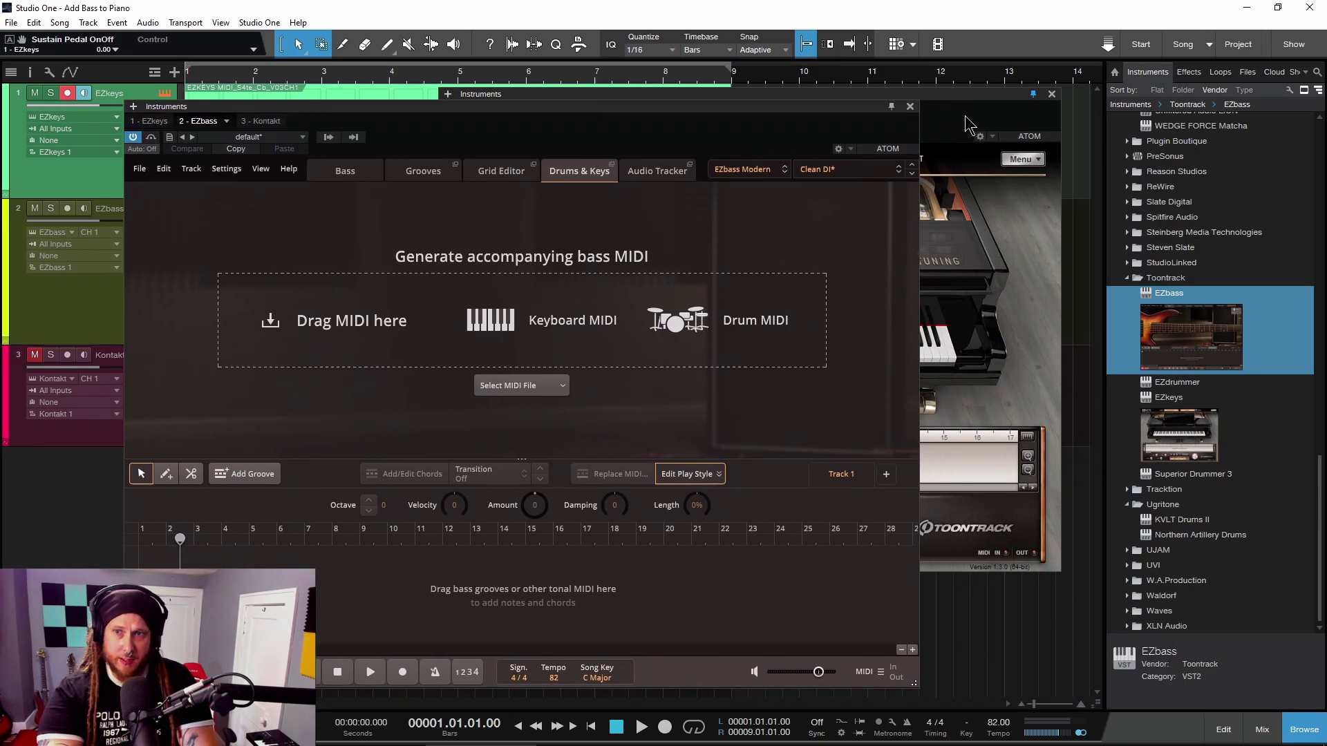
Drop the EZkeys Variation 03 piano MIDI into EZbass's Drag MIDI here area
click(772, 571)
click(800, 514)
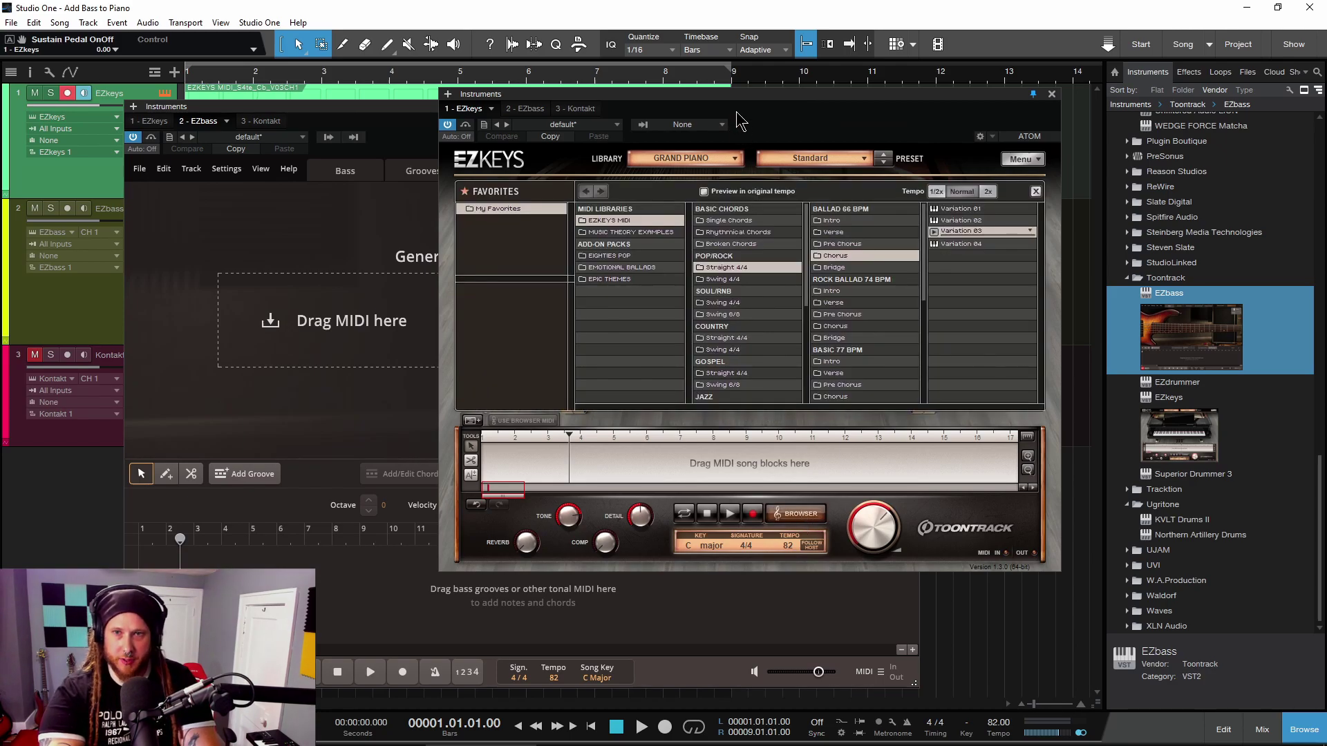
drag(740, 94, 914, 110)
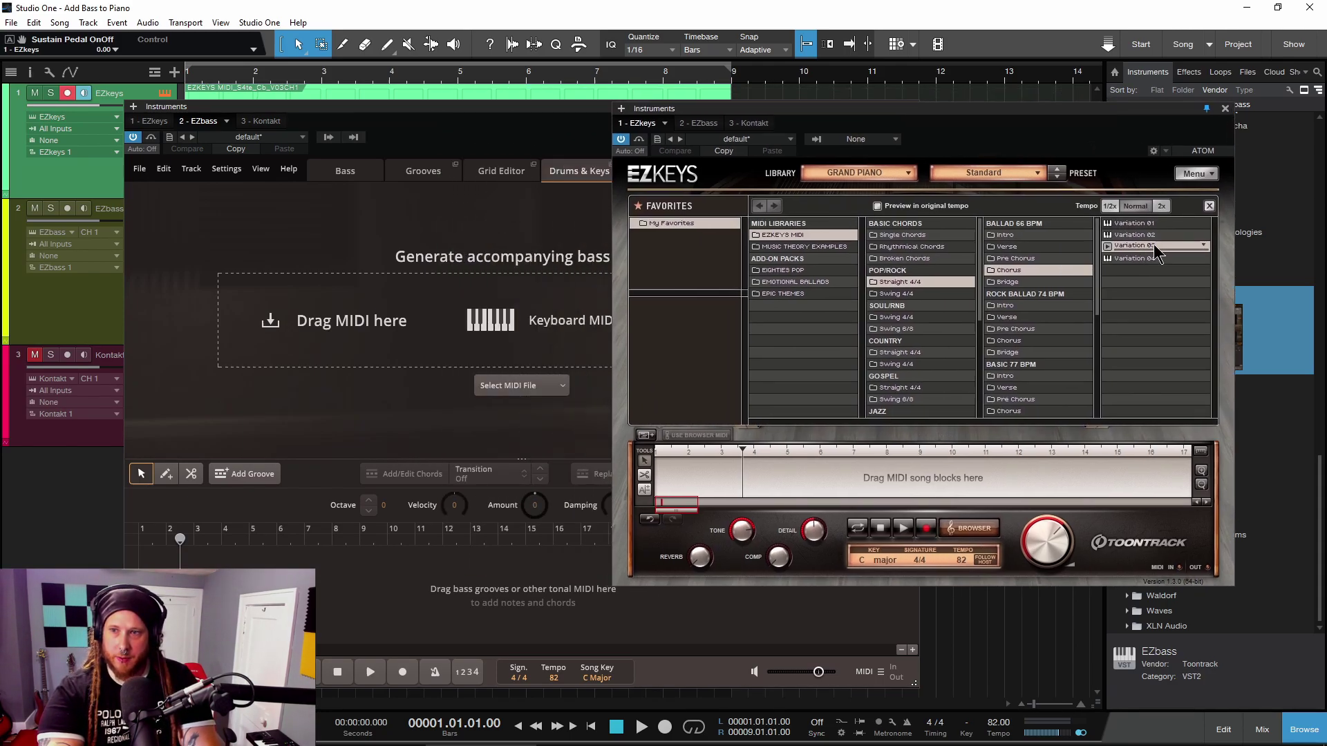
drag(1158, 252, 507, 311)
drag(413, 322, 415, 323)
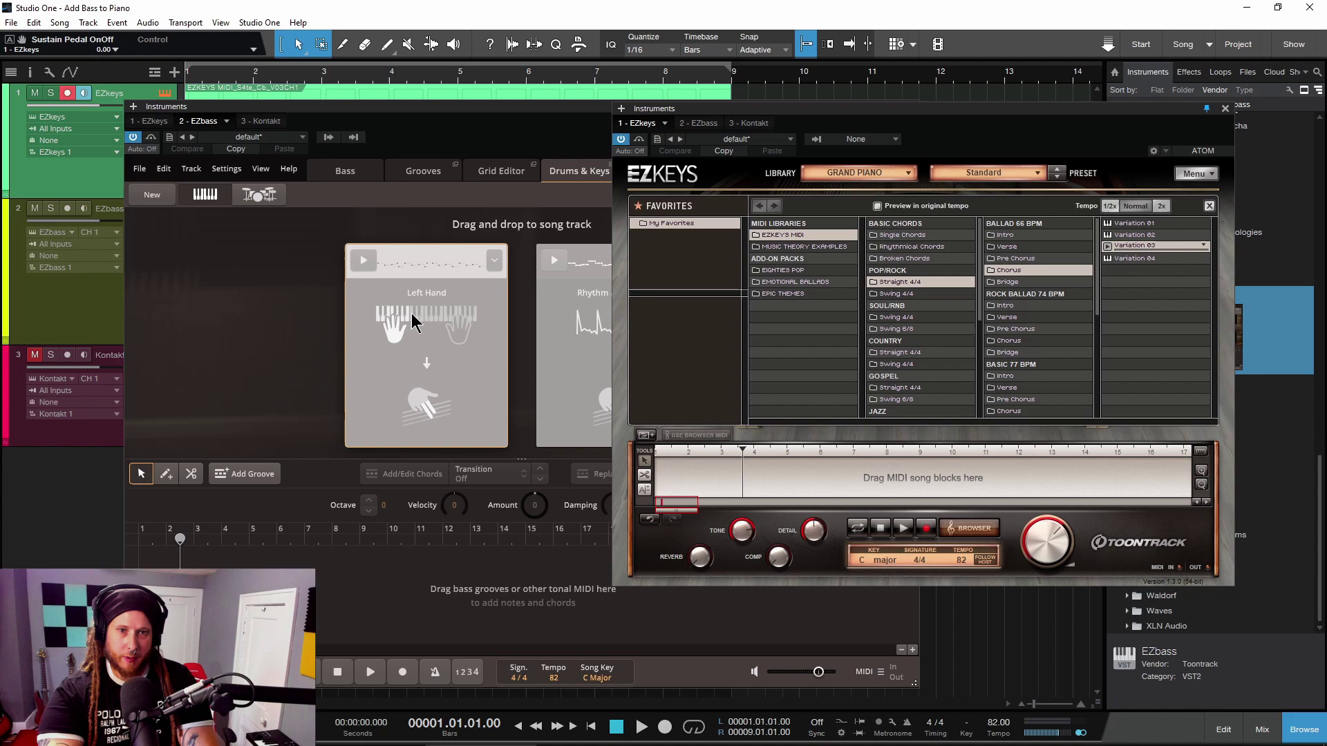
Bring EZbass forward and review its keyboard-based bass options, choosing Rhythm and Chords
drag(1163, 114, 1220, 123)
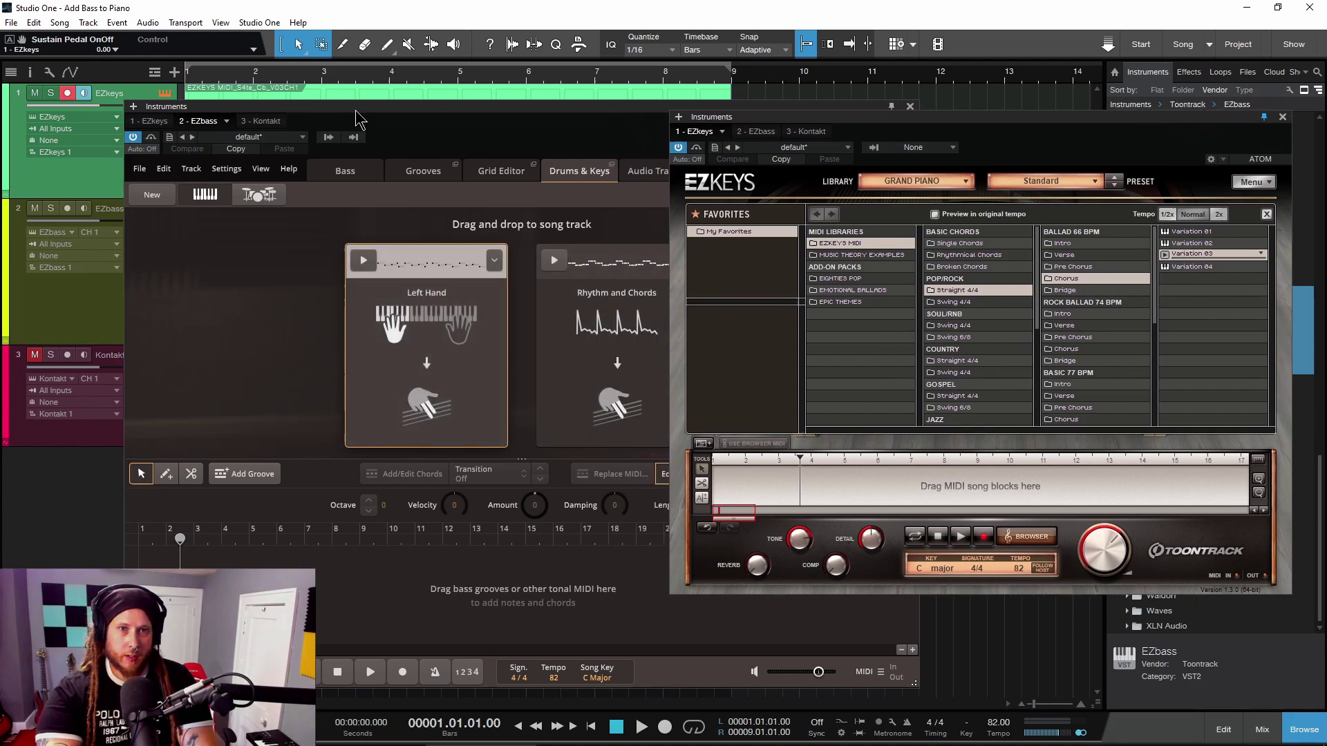
drag(356, 110, 527, 102)
click(429, 187)
click(379, 187)
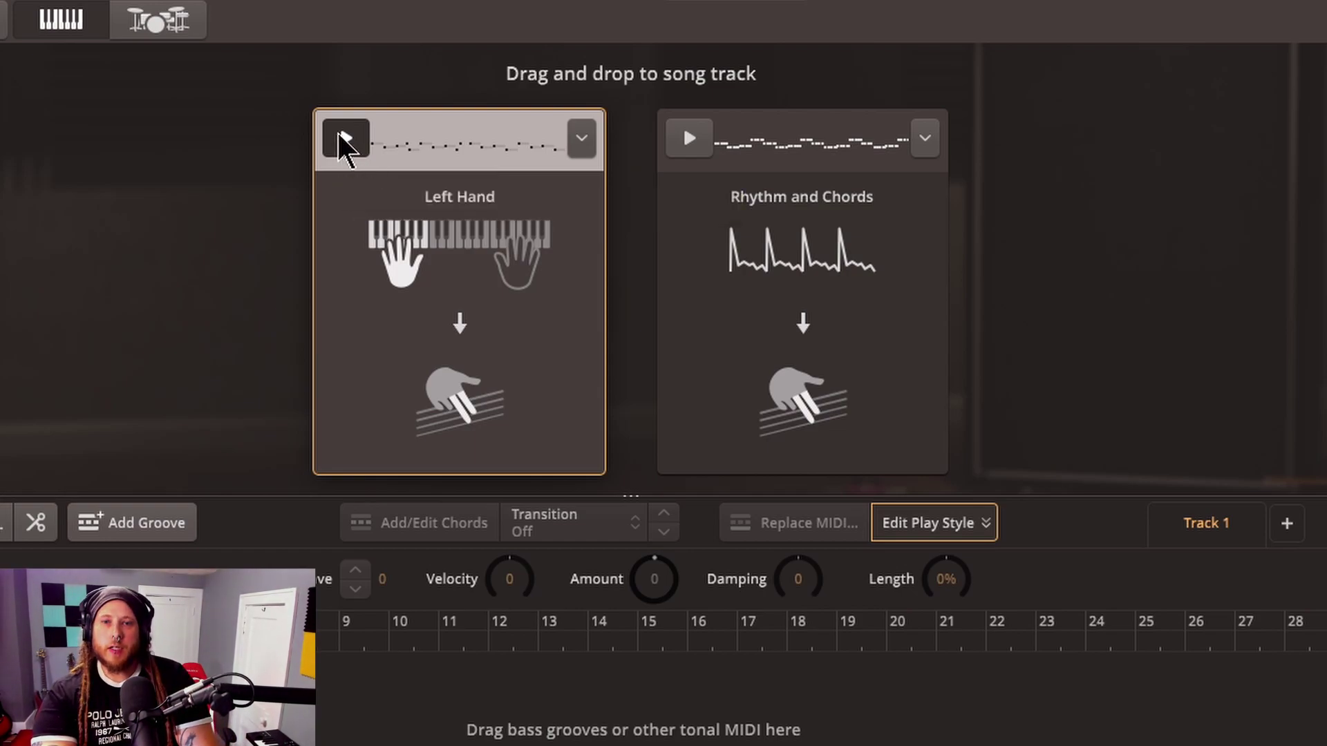
click(663, 215)
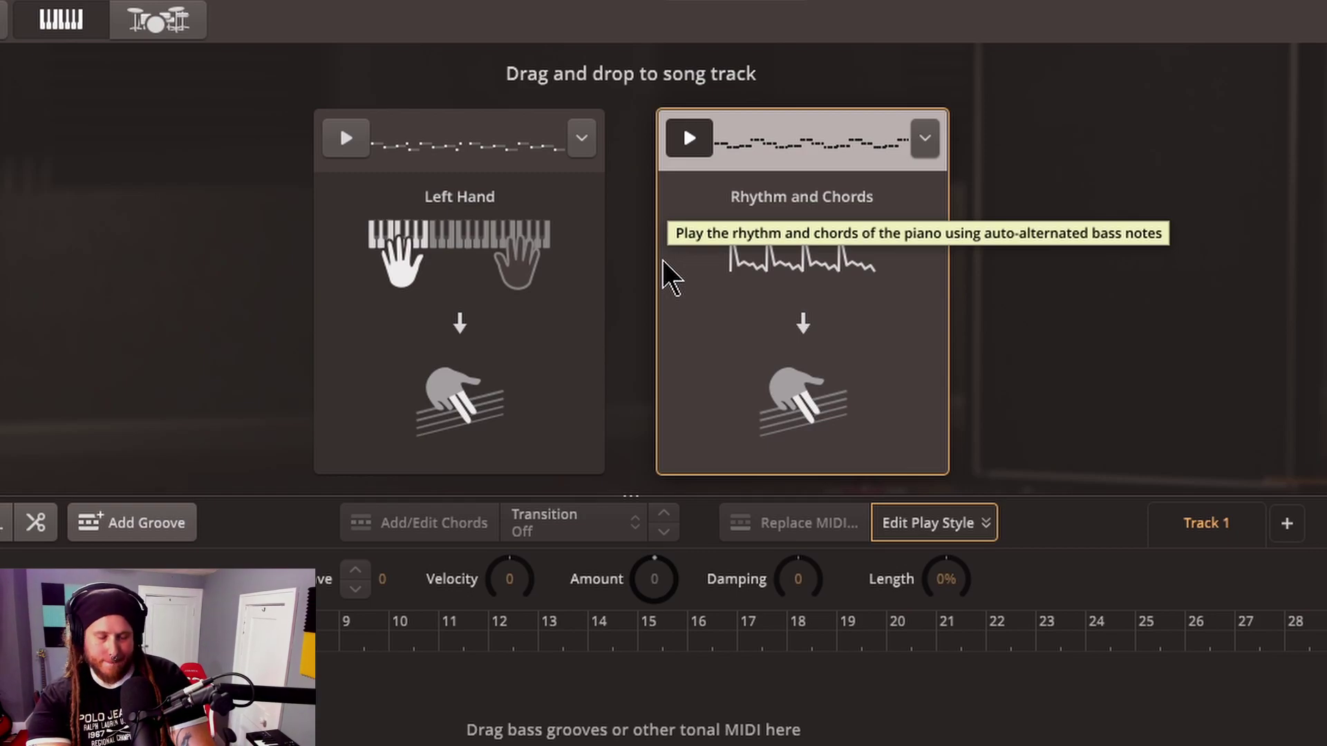
Audition the Left Hand and Rhythm and Chords bass styles during playback, then shift EZbass right
click(524, 243)
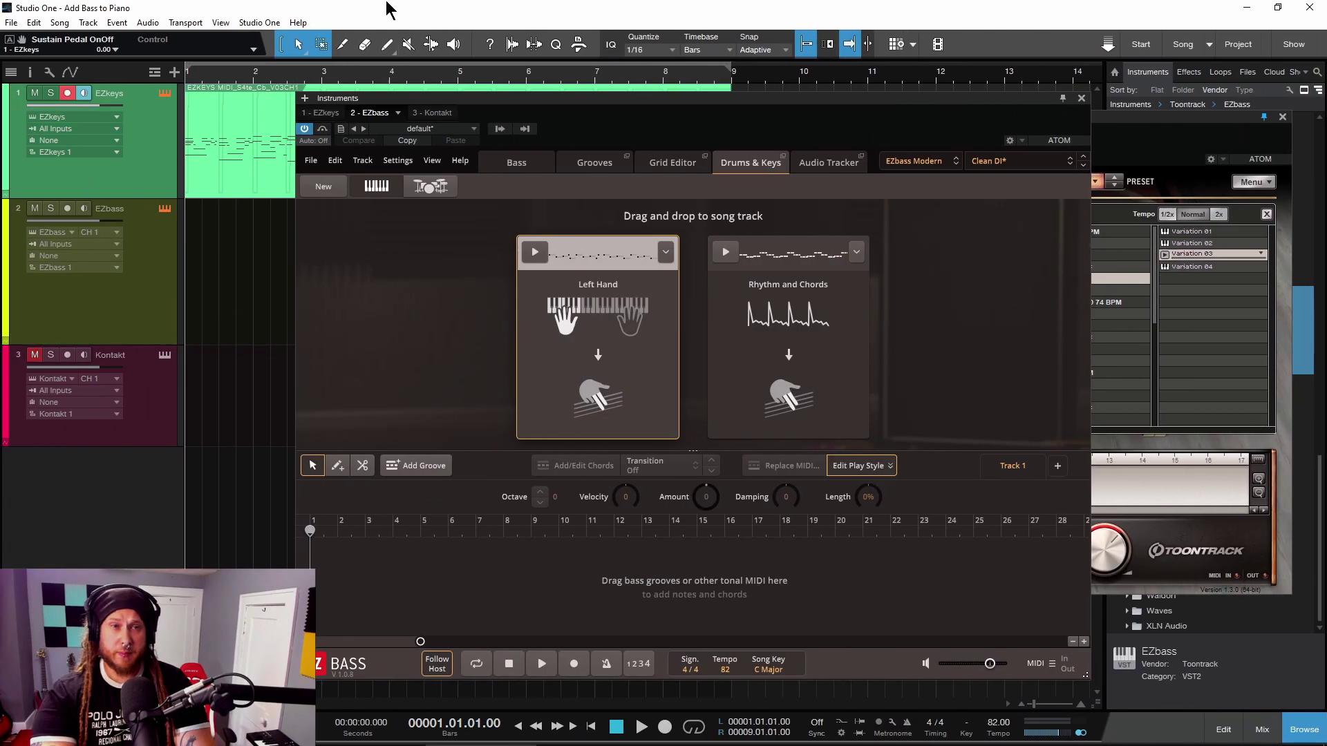
key(space)
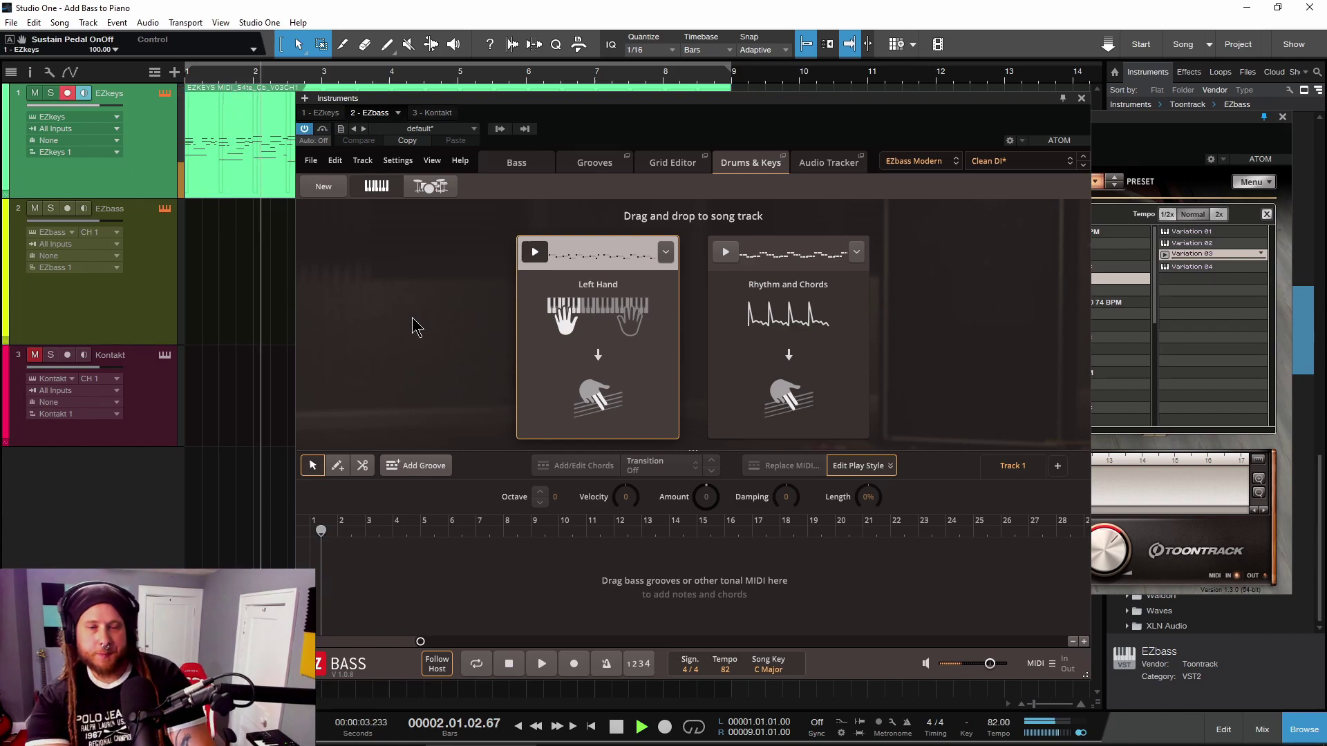
click(724, 254)
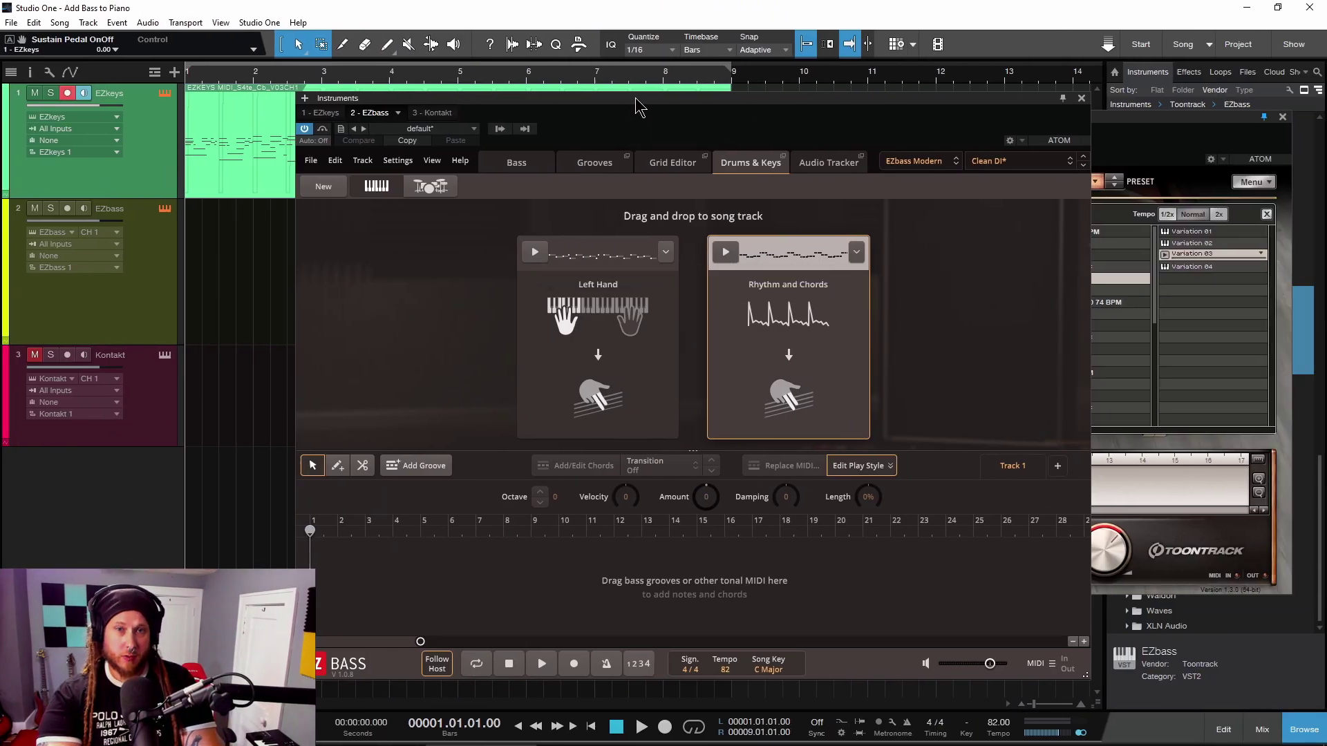
drag(636, 99, 779, 85)
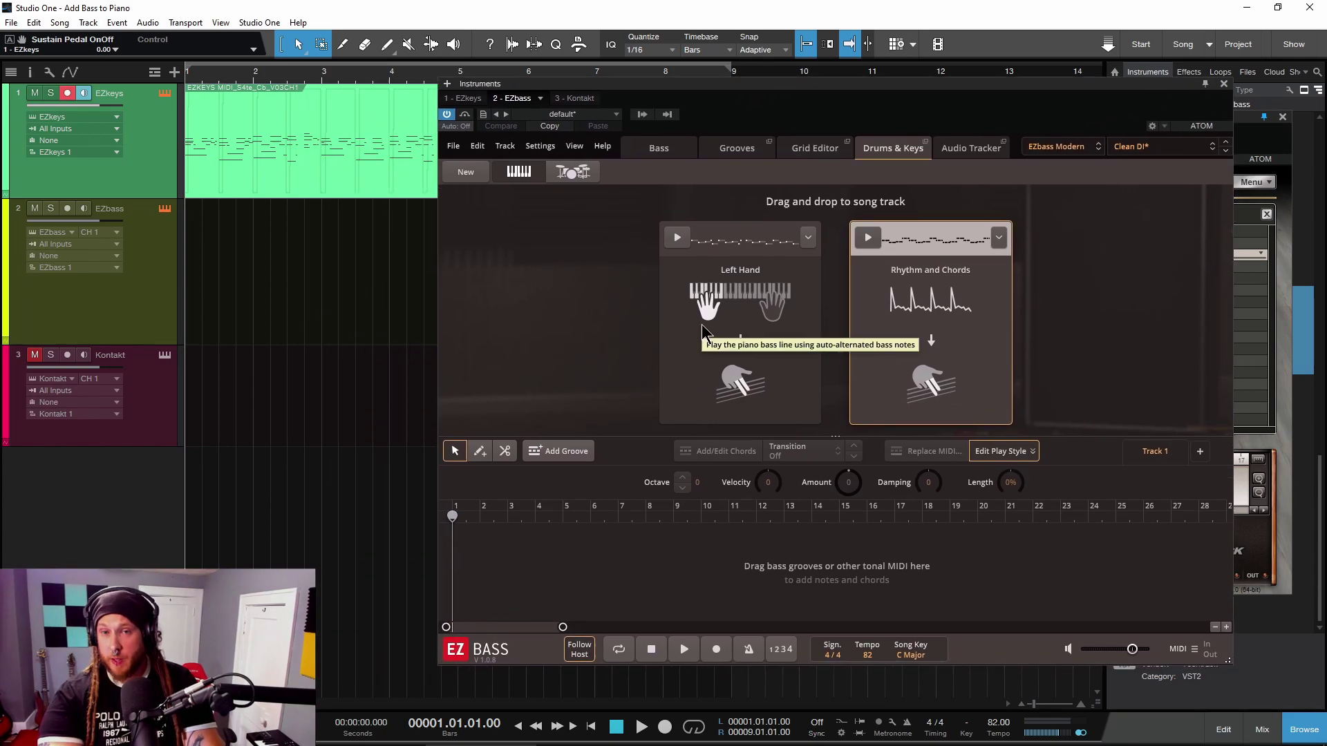
click(807, 238)
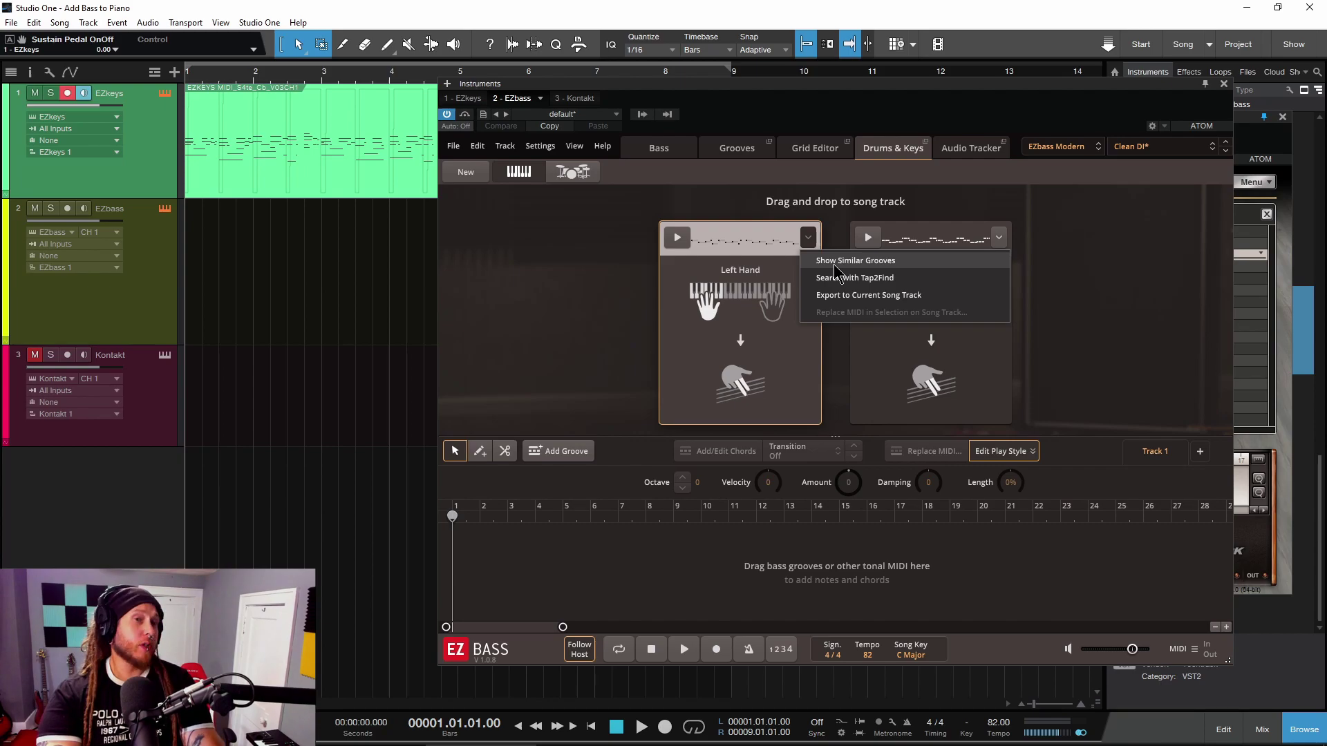
click(711, 304)
drag(711, 305, 470, 546)
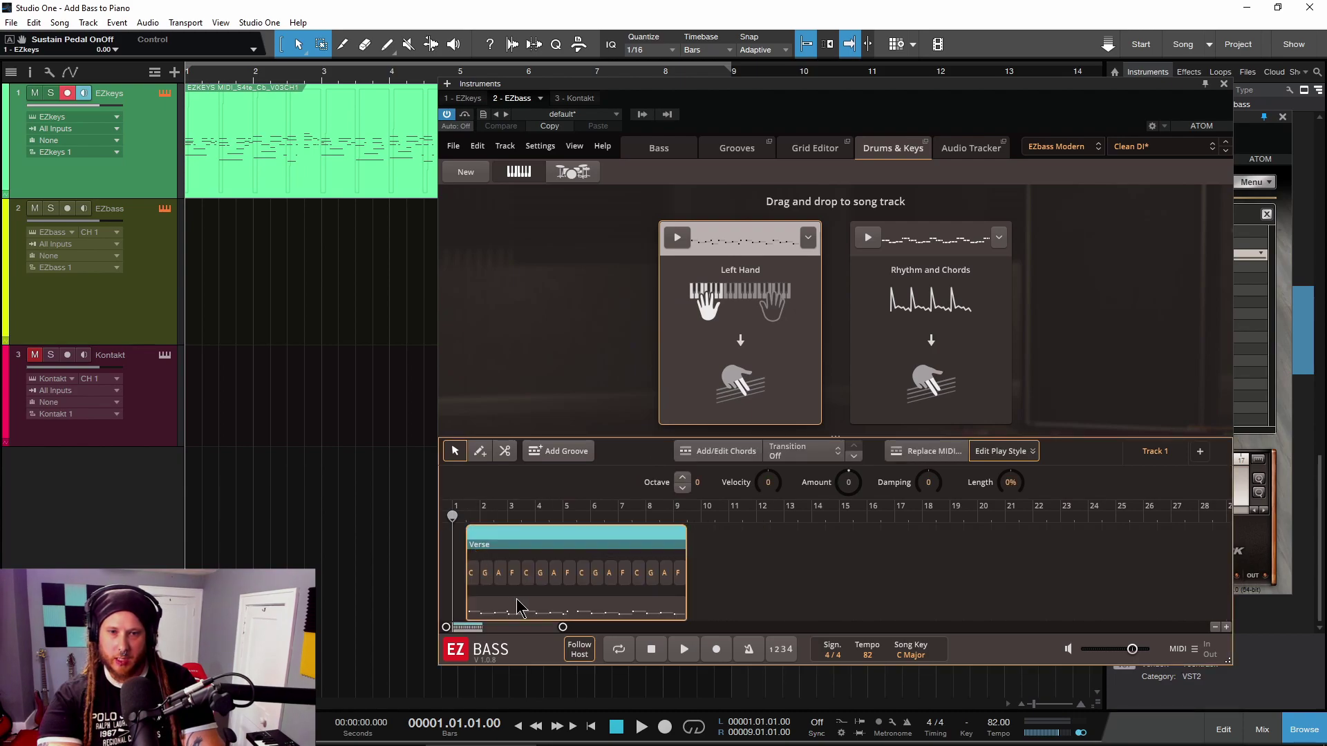
click(551, 579)
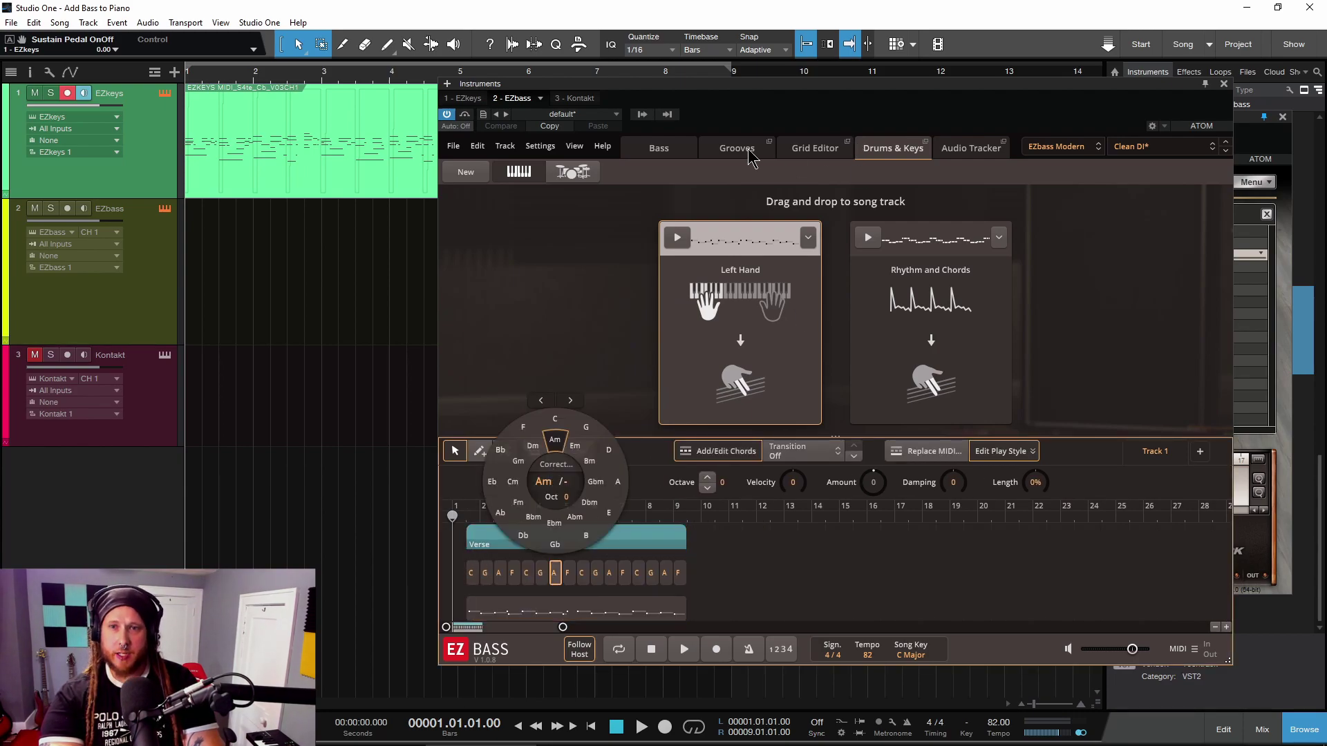
click(815, 148)
click(615, 546)
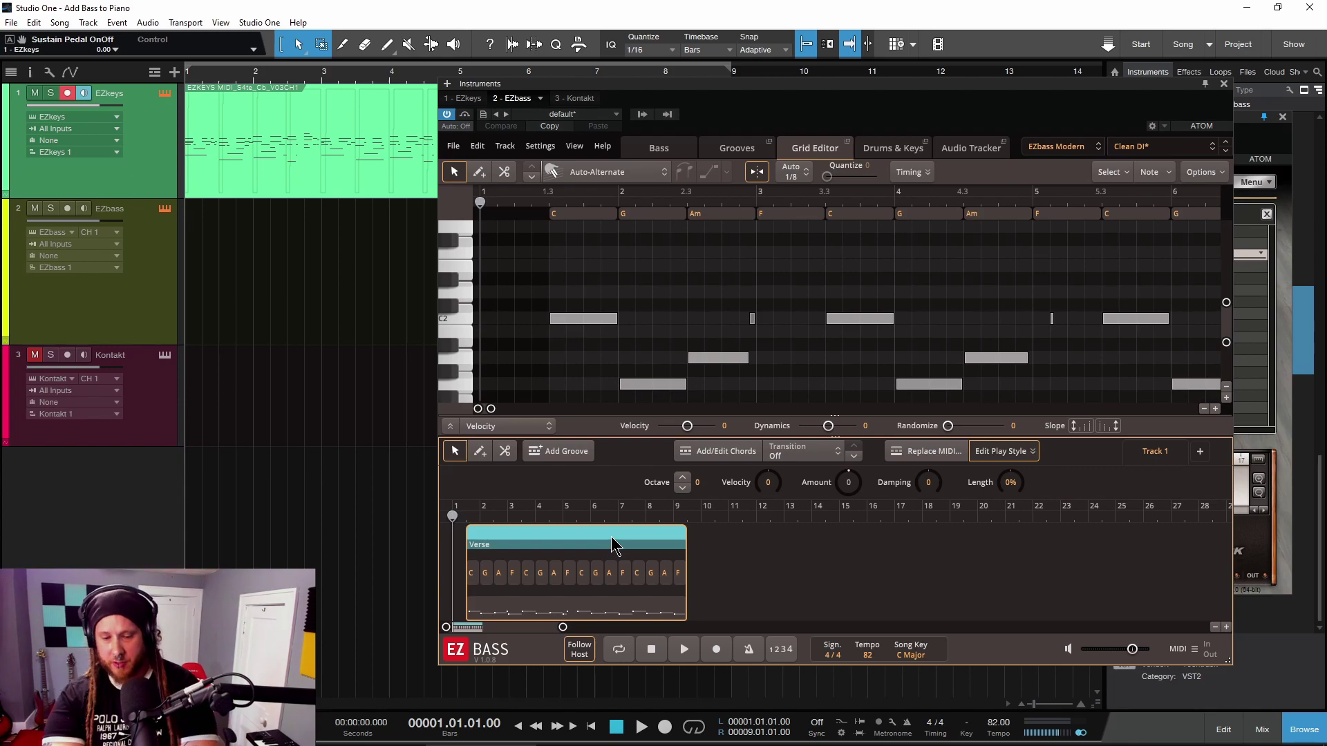
key(Delete)
click(881, 149)
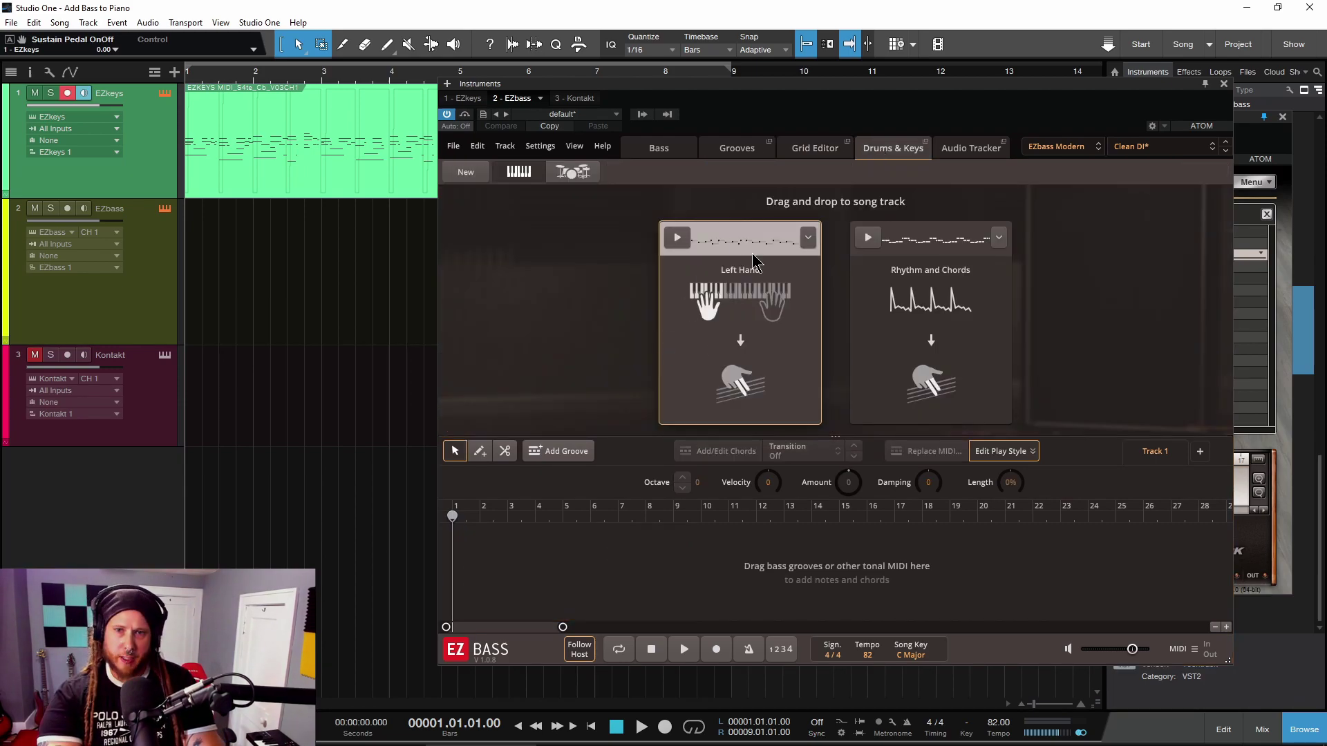
Place the Left Hand groove on the EZbass track and bring up the EZkeys grand piano without its browser
drag(769, 243, 200, 282)
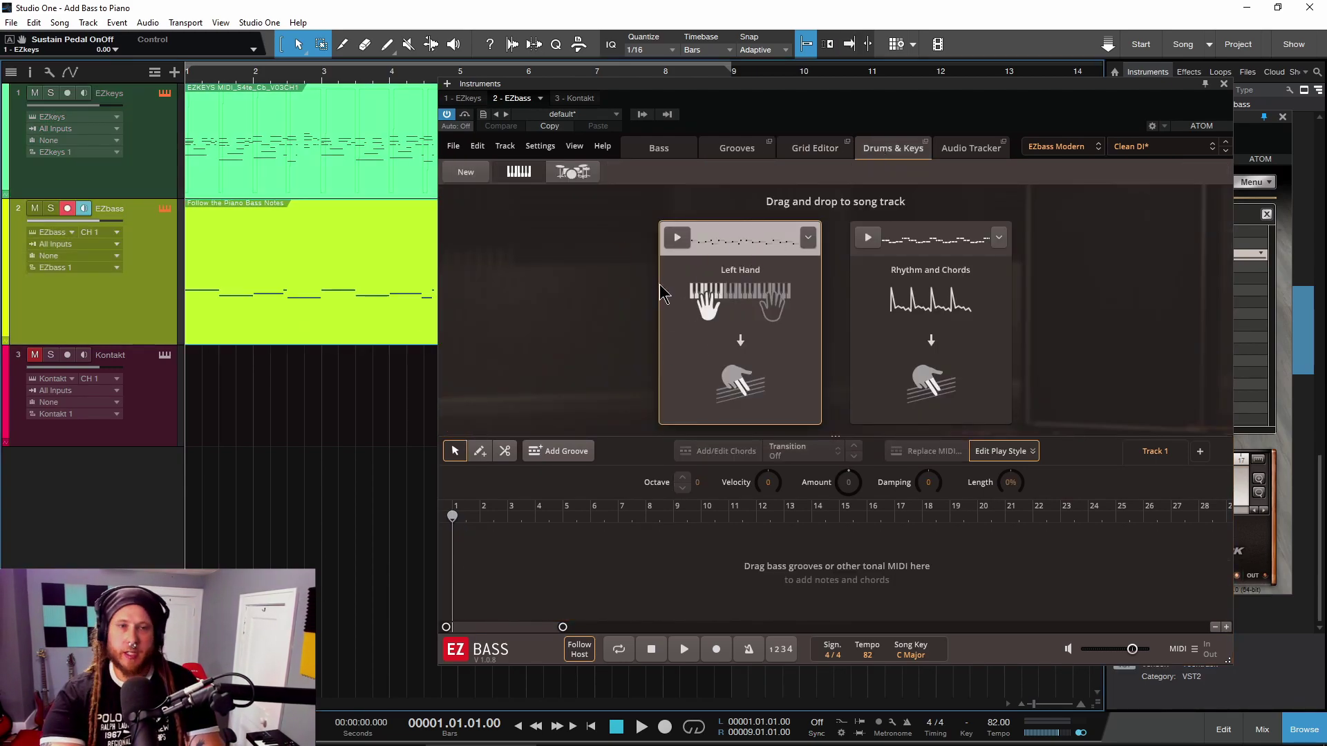
click(646, 153)
drag(1137, 90, 877, 129)
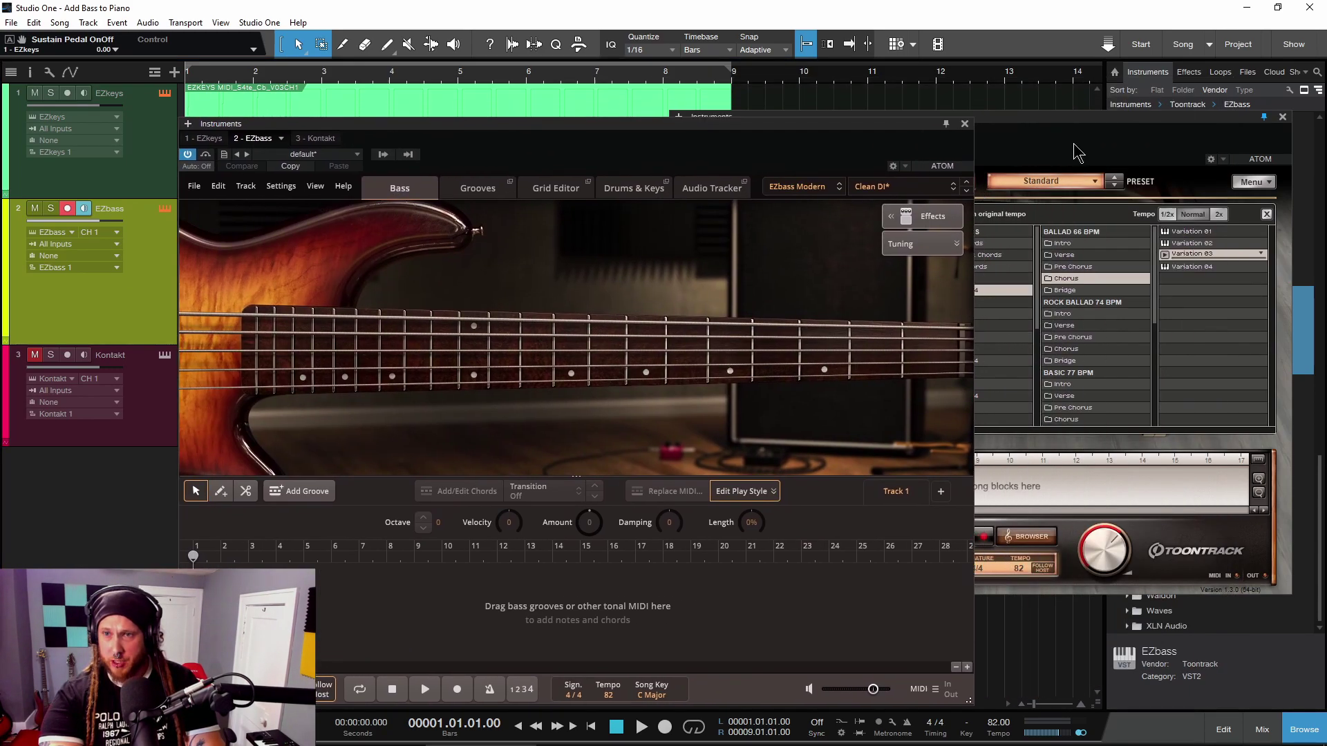
click(1072, 147)
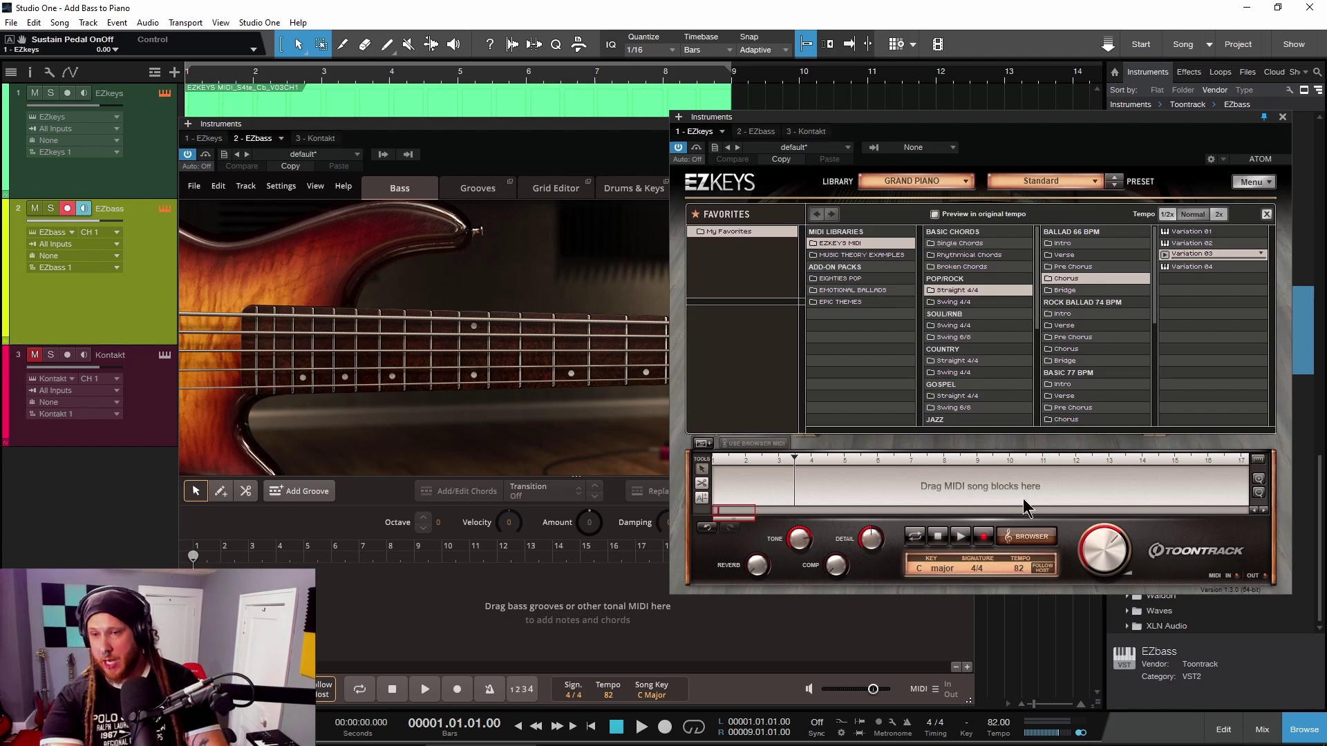
click(1037, 537)
Bring EZbass forward and play the piano and bass parts together, then stop
drag(891, 123, 888, 137)
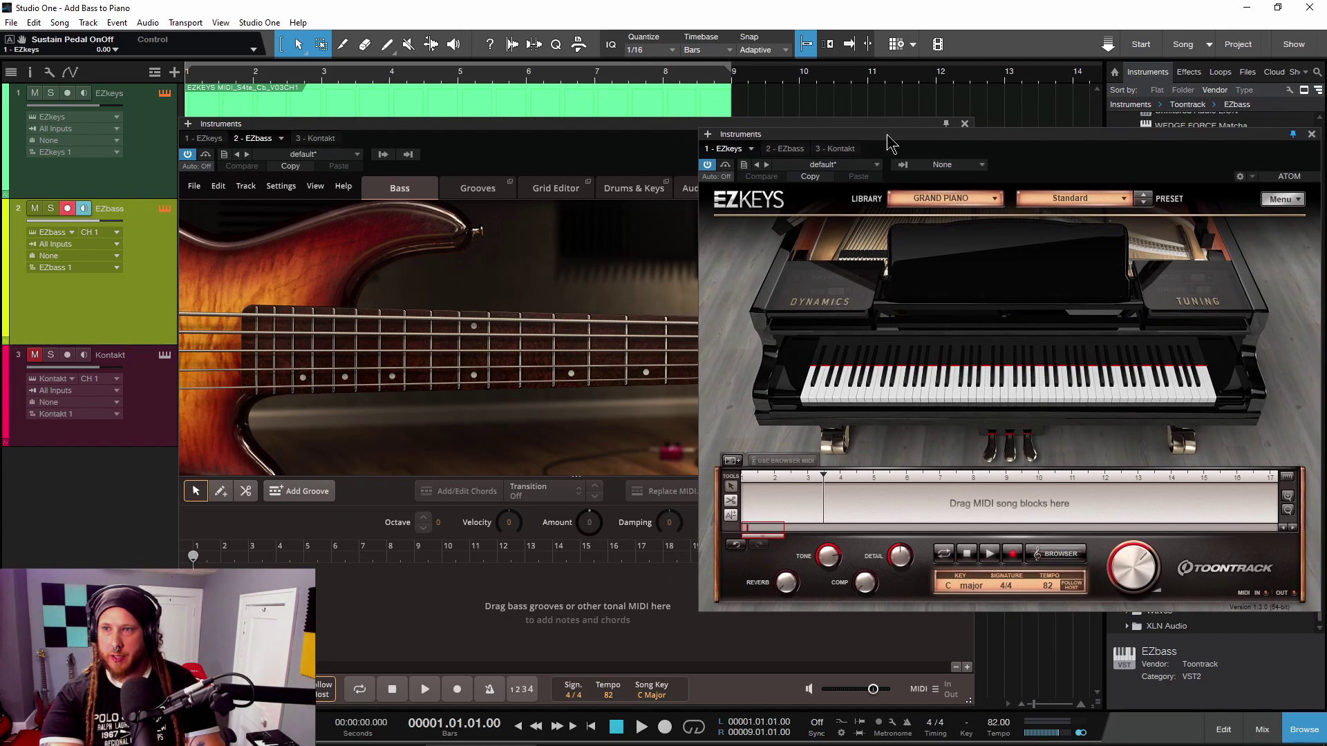
drag(474, 135, 795, 104)
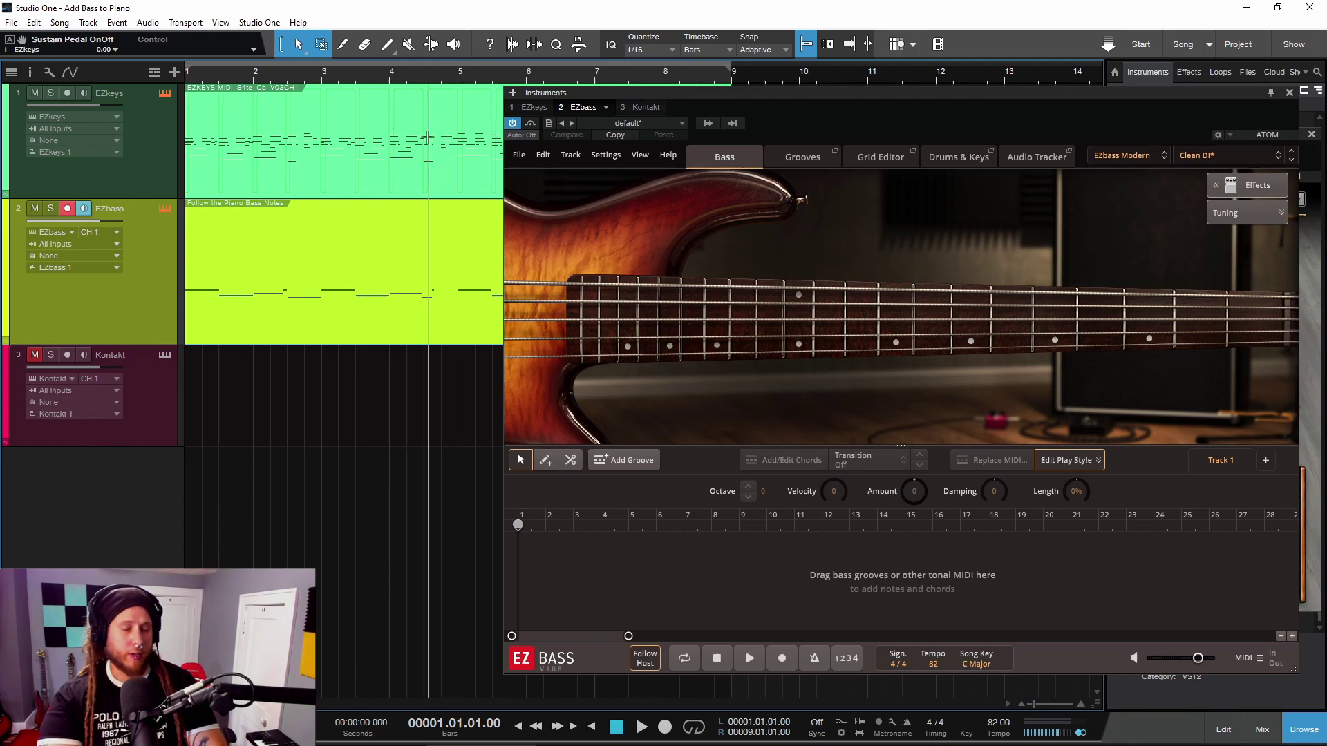
key(space)
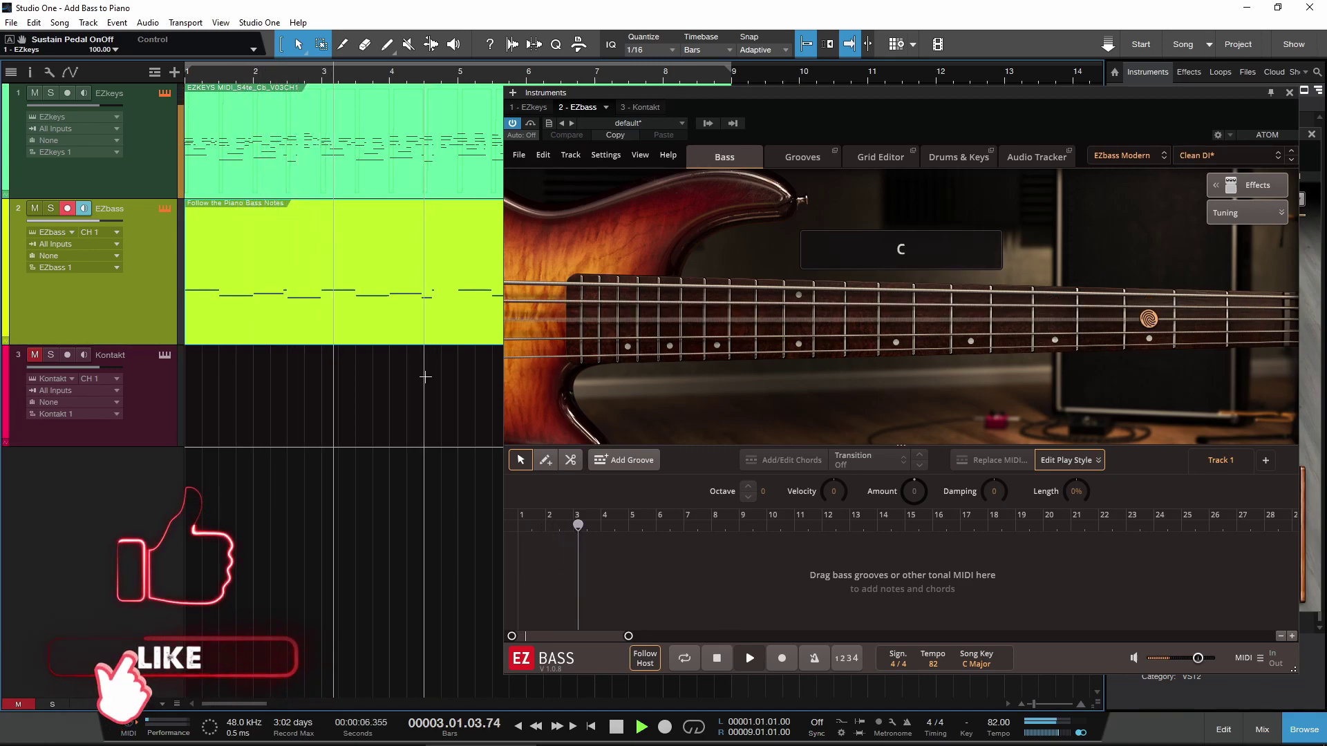
key(space)
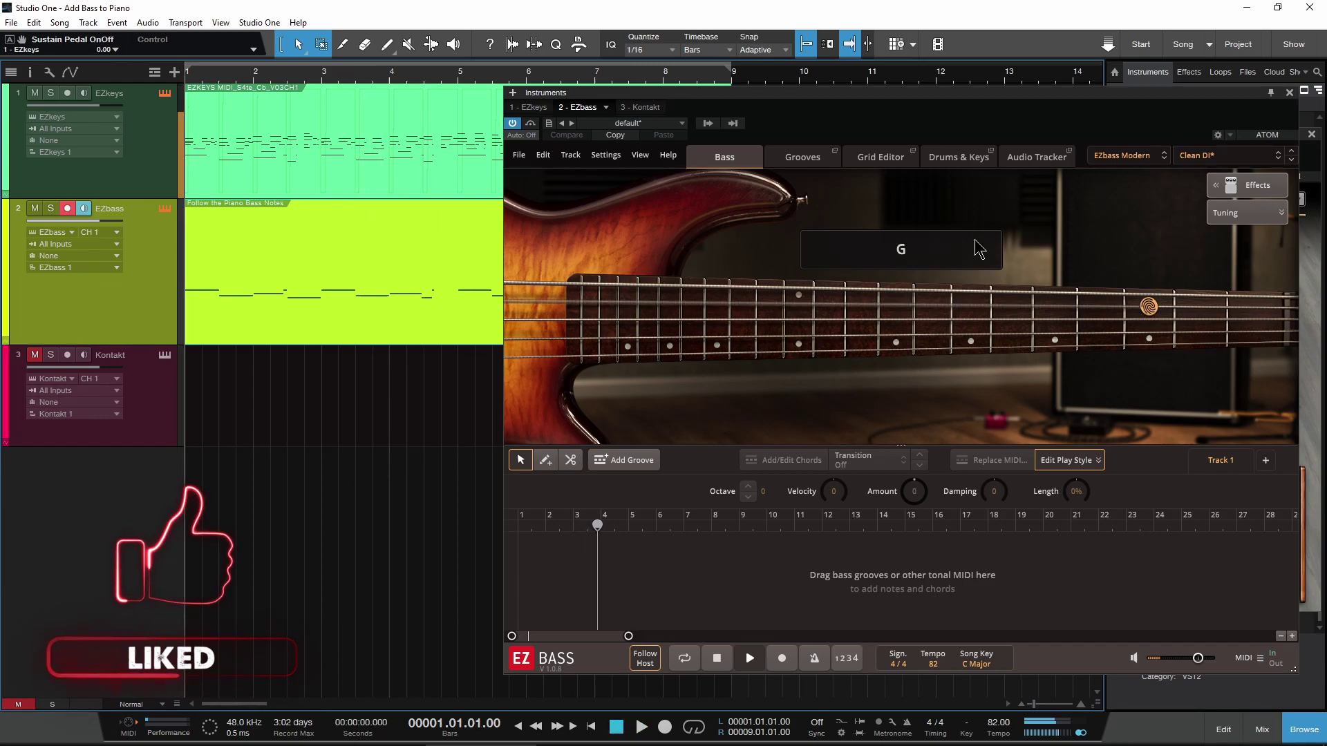
Look through the available bass models and tone presets without changing them
click(1126, 156)
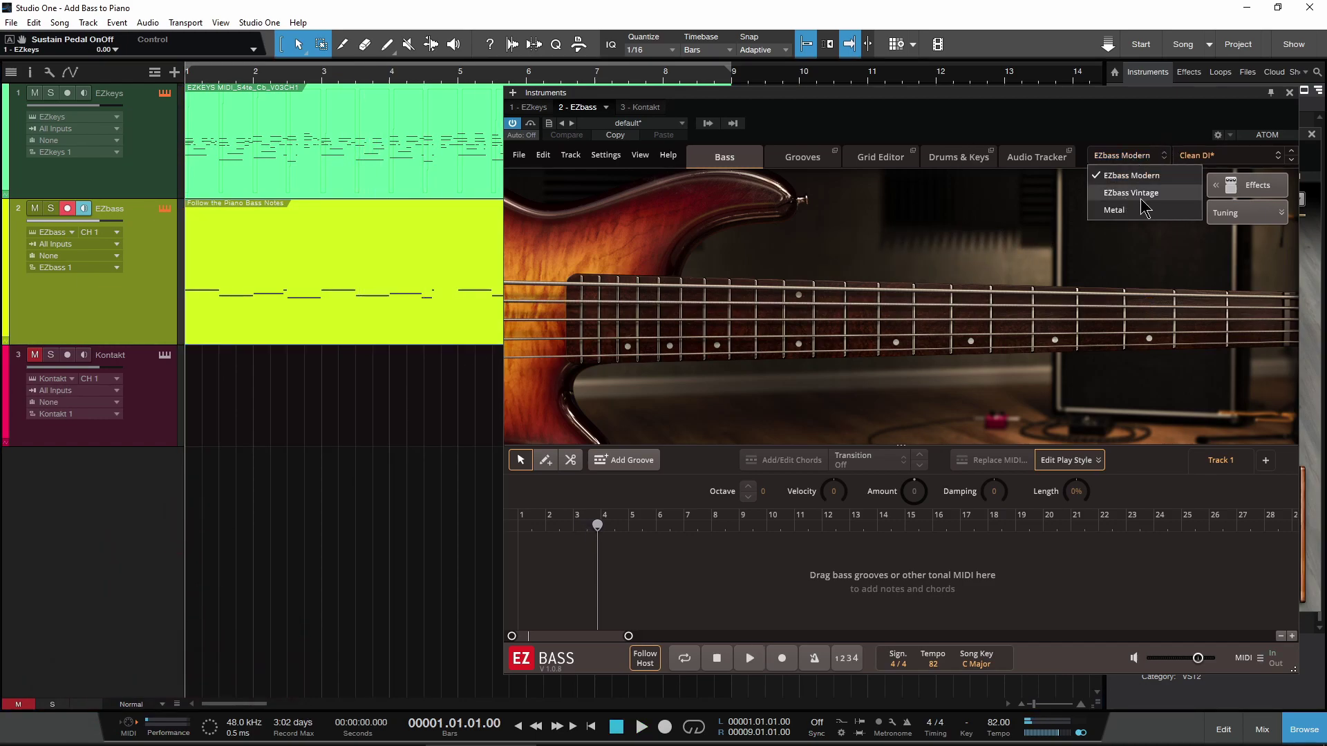
click(1216, 156)
click(951, 209)
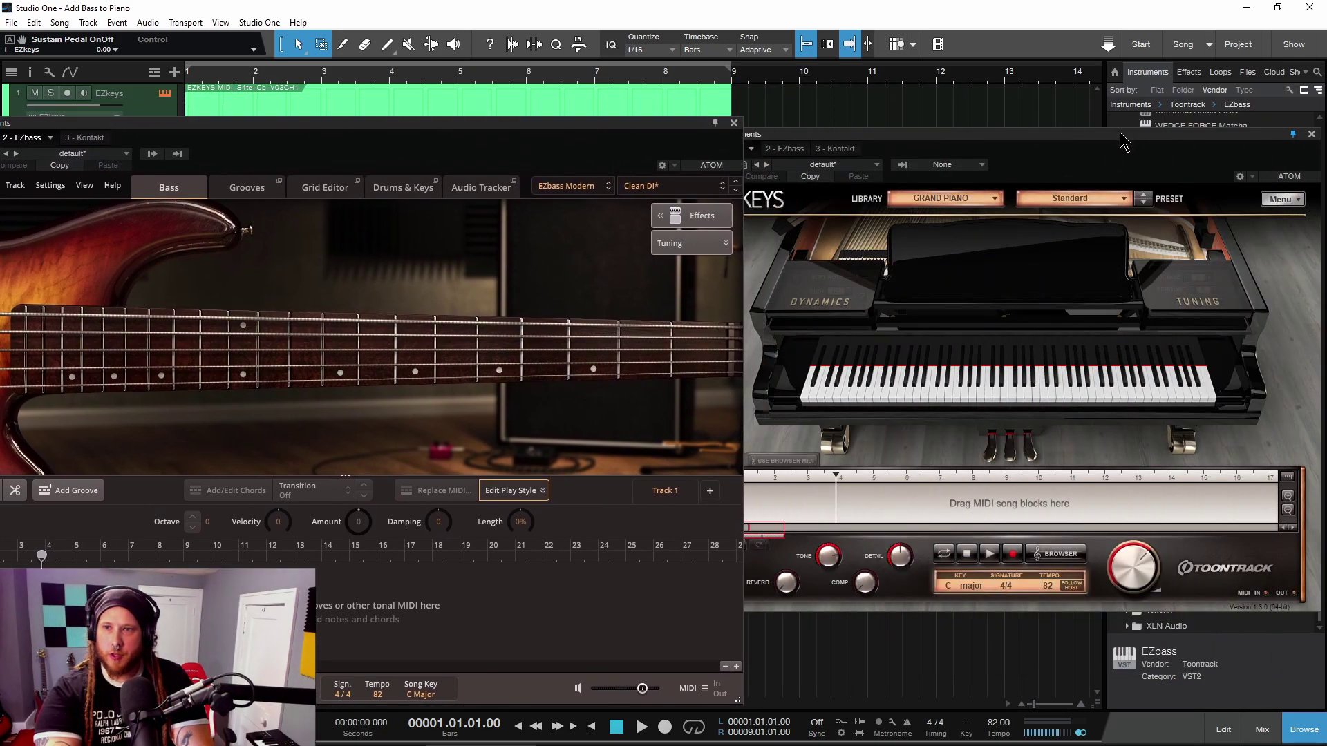
drag(1120, 135, 951, 104)
Close the EZkeys MIDI browser and move its window out of the way
click(898, 525)
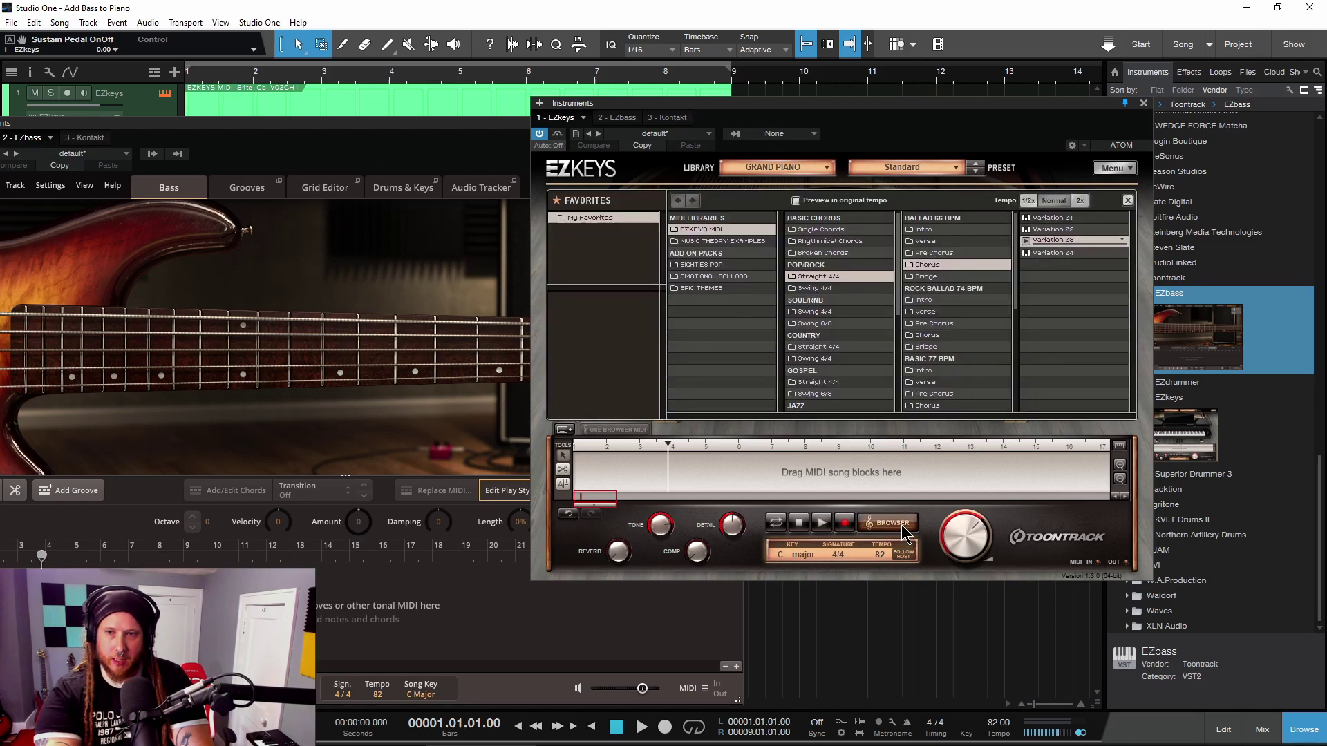
click(893, 524)
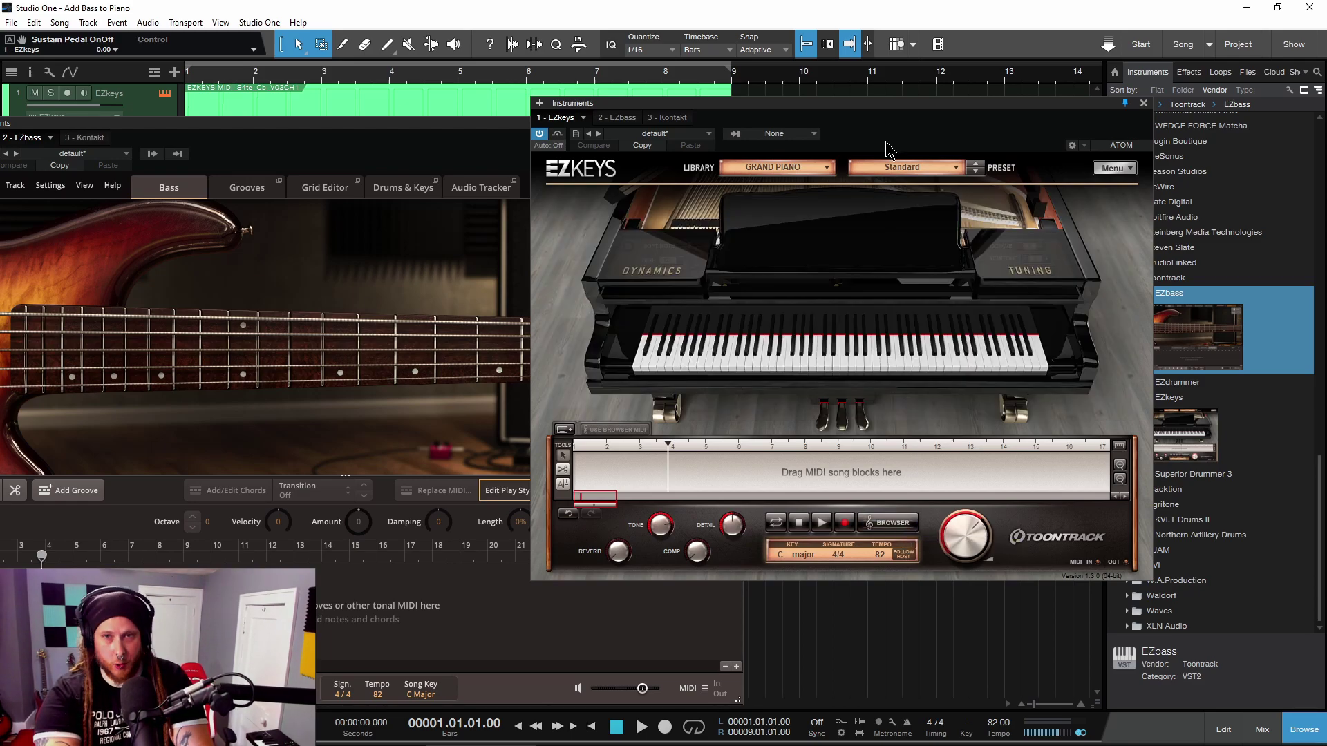
drag(926, 104, 705, 186)
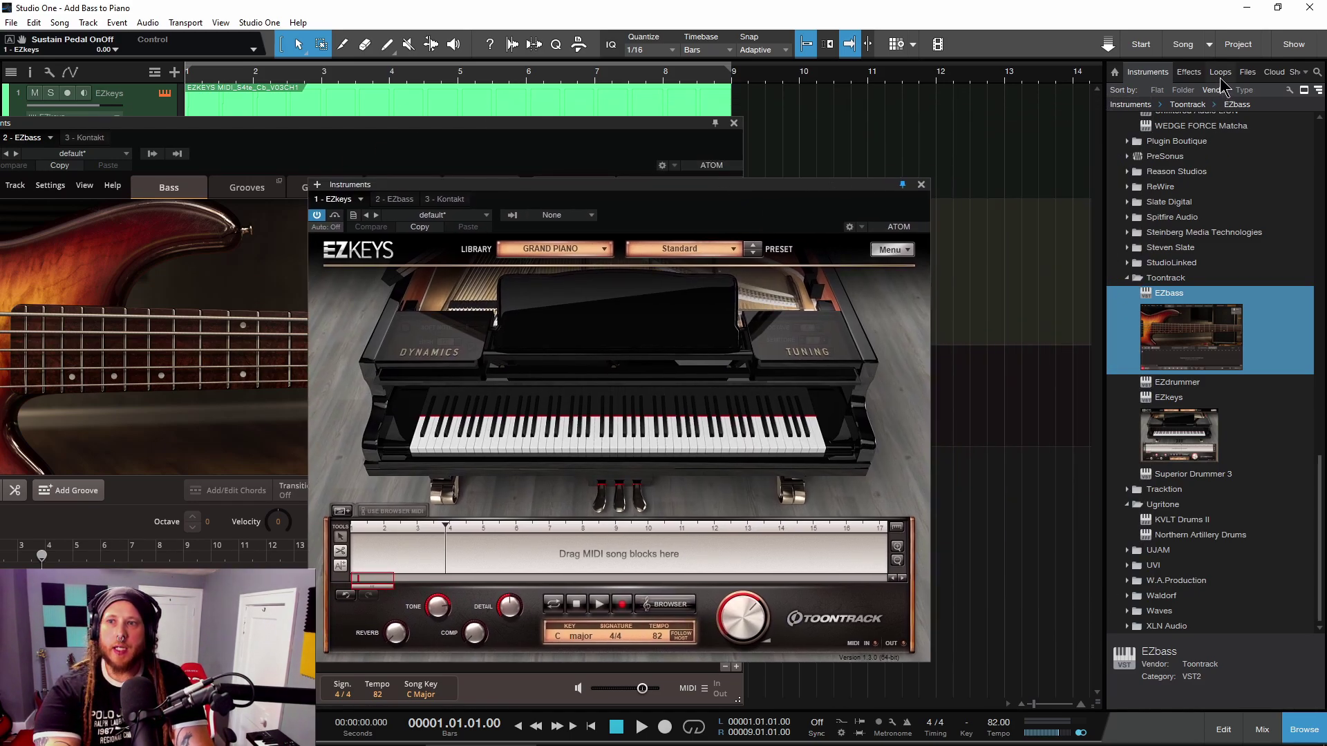
Place Em2-85Bpm.mid from the Files browser at bar 11 on the EZkeys track and play it
click(1248, 72)
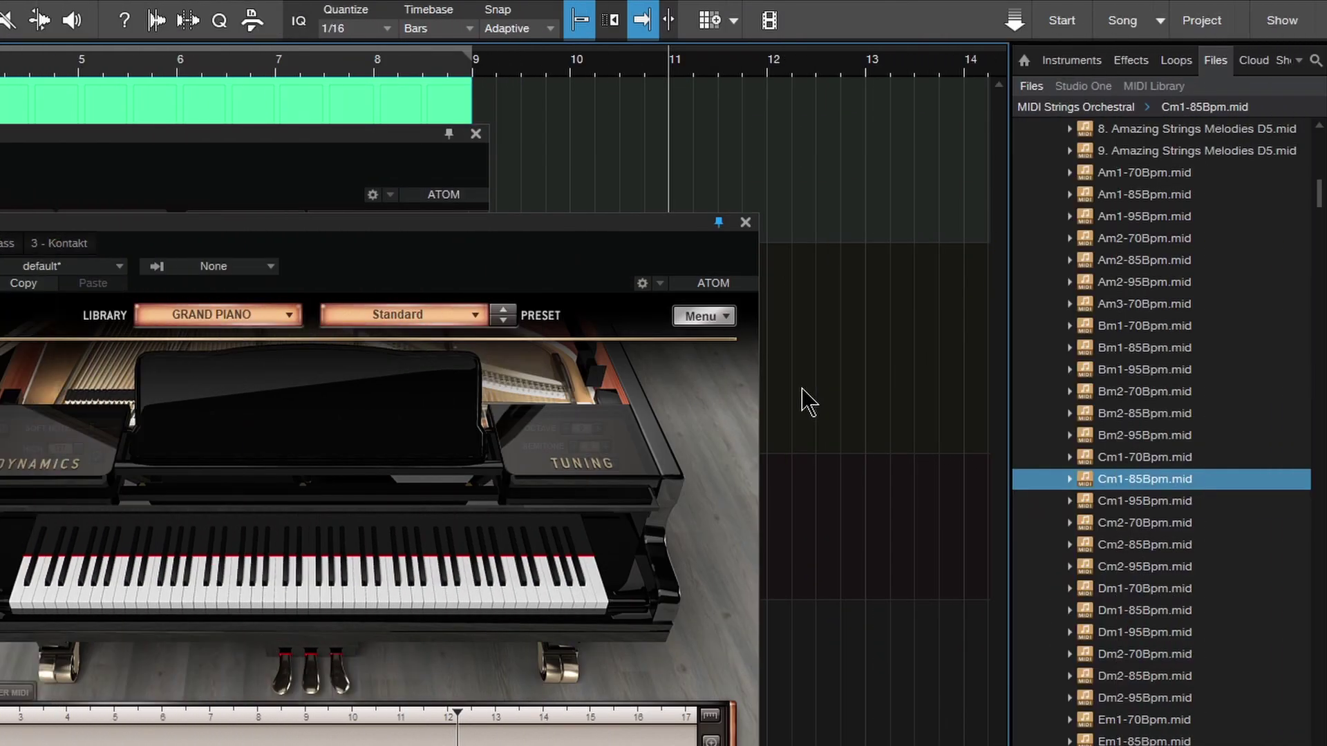
scroll(1137, 422, down, 4)
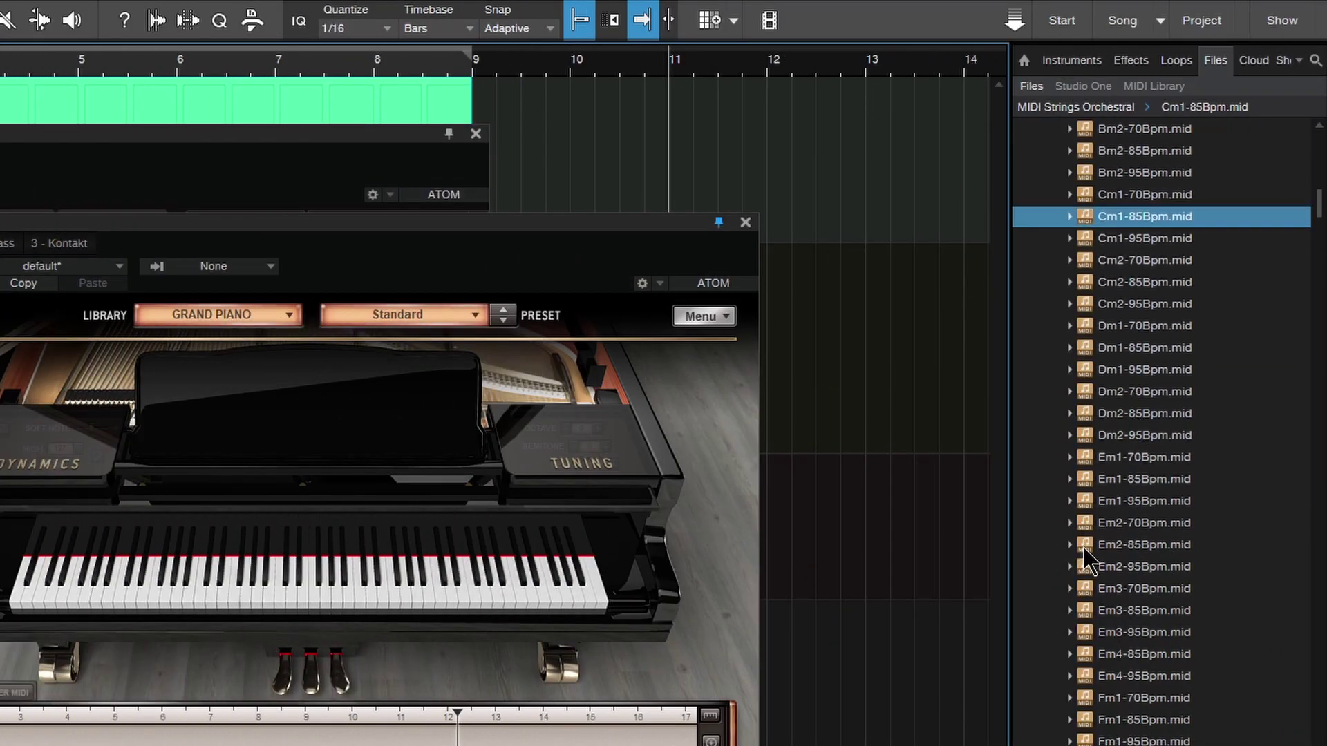
drag(1084, 556, 705, 169)
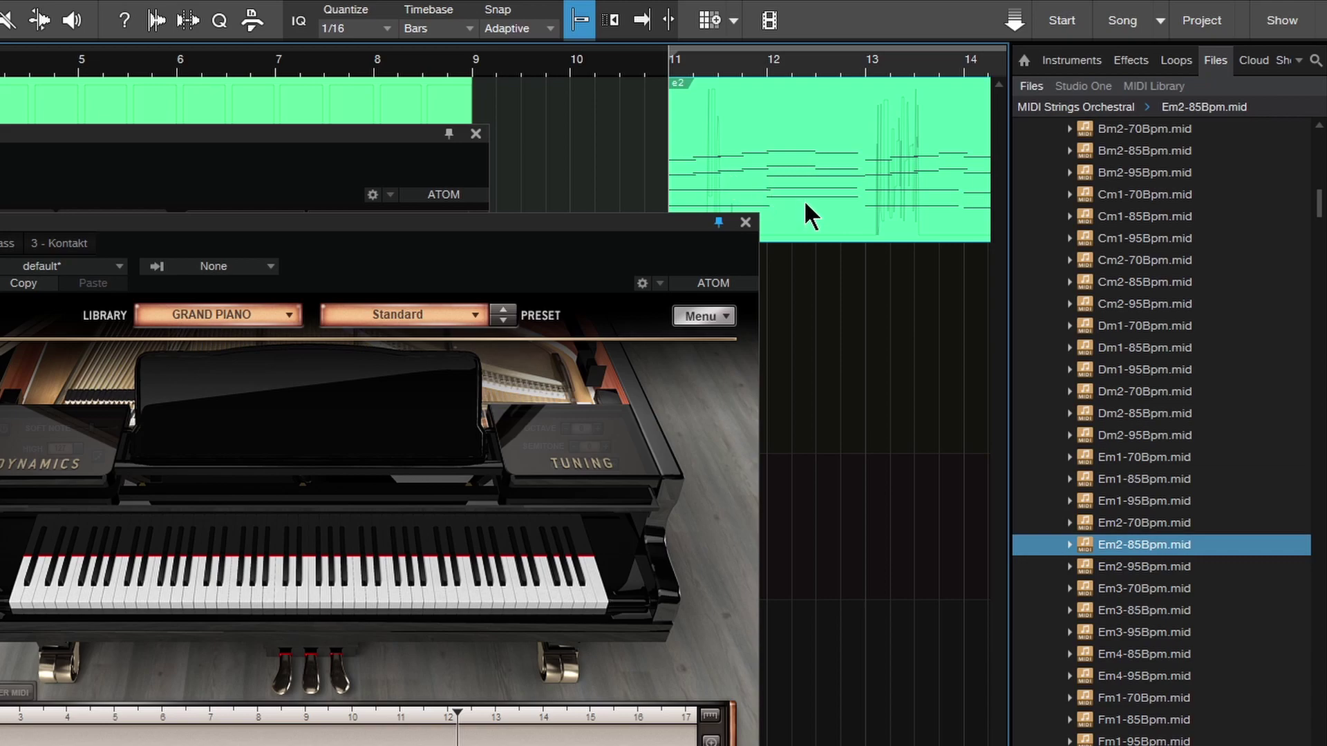
key(space)
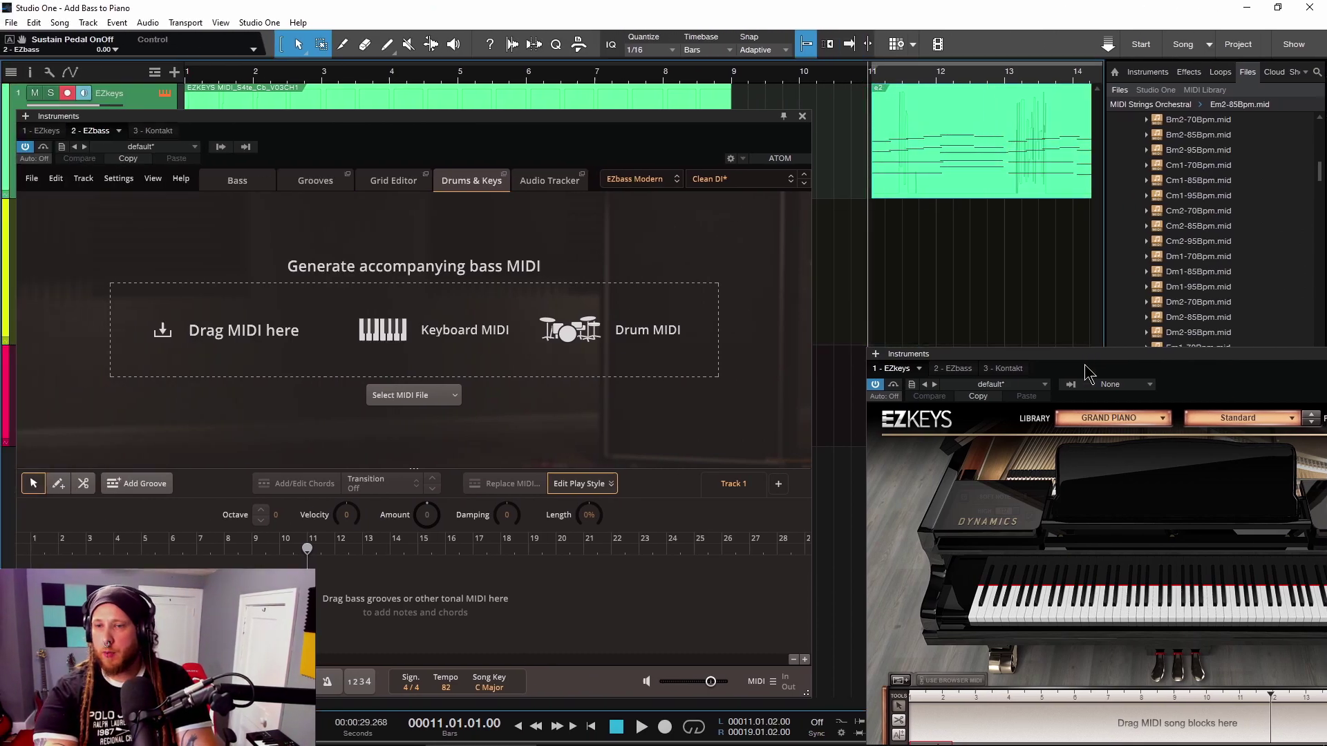
Float the EZkeys window and drop Em2-85Bpm.mid into EZbass's Drag MIDI here area
drag(1079, 373, 674, 404)
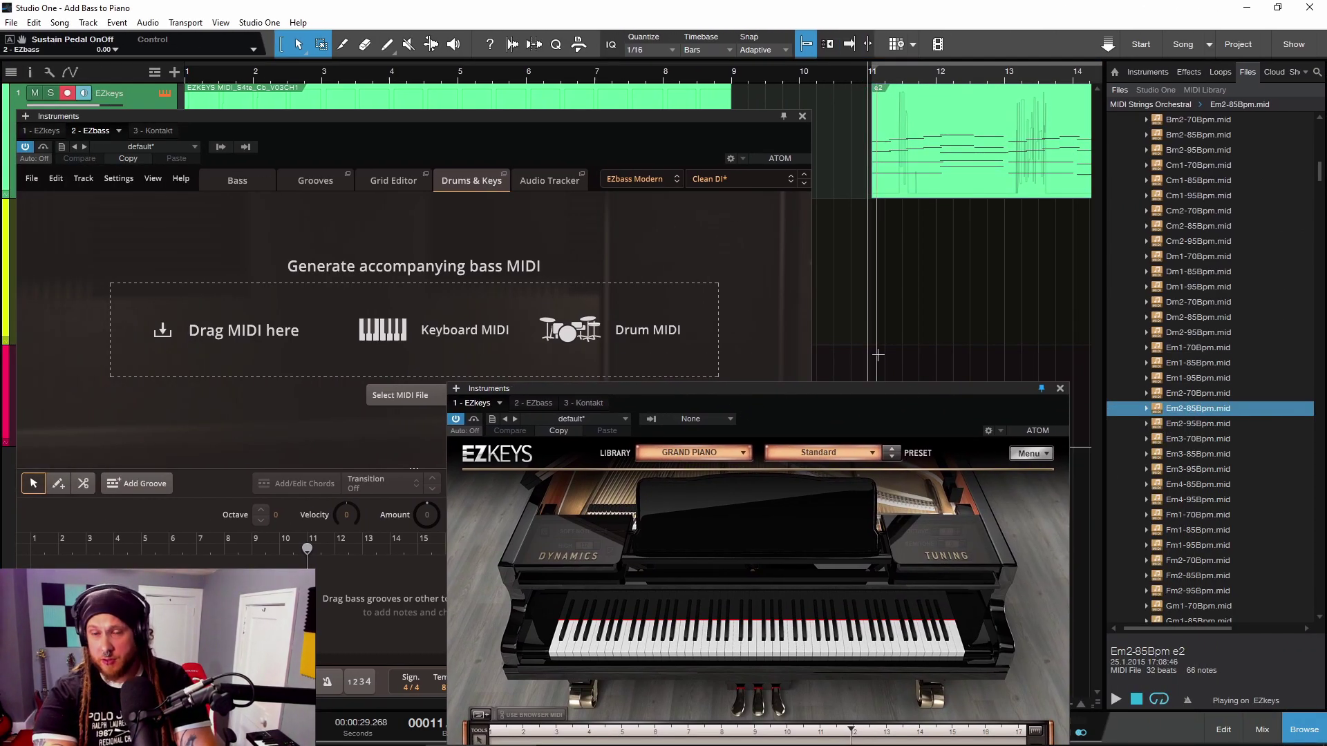
drag(910, 393, 933, 525)
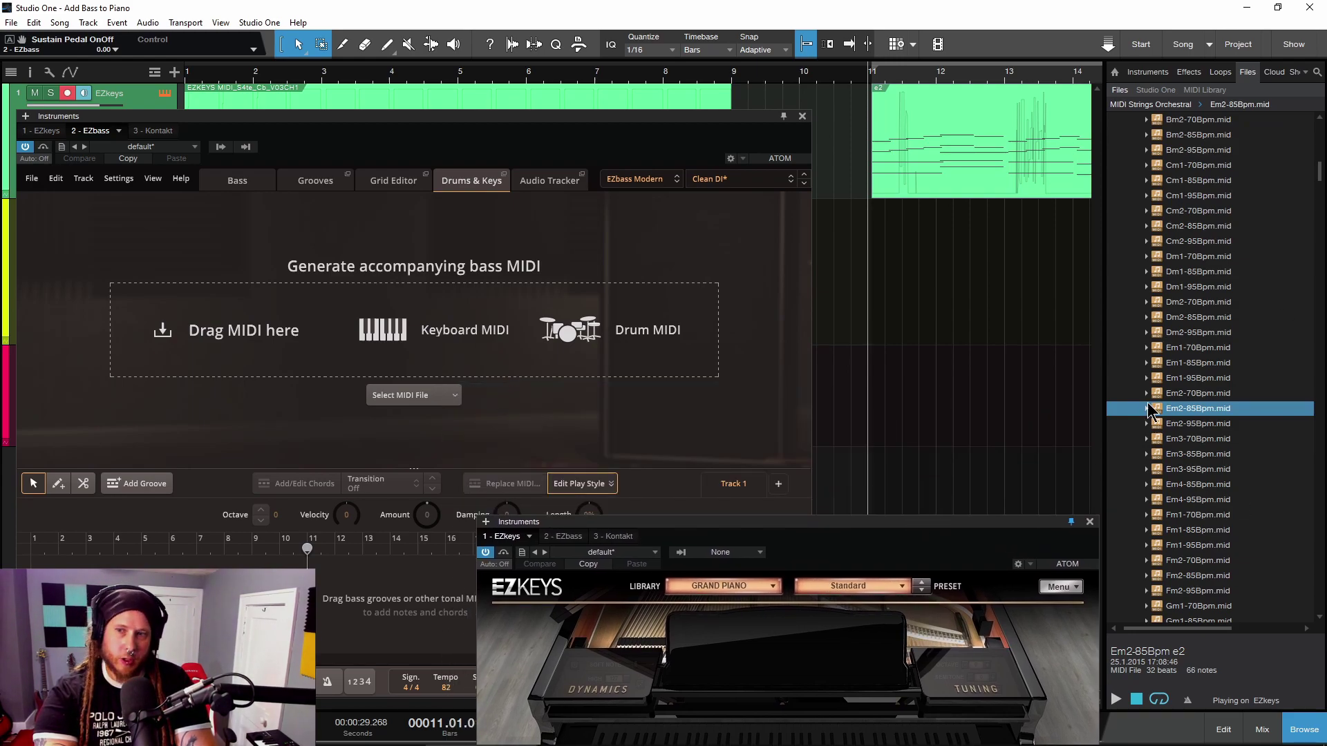
drag(1197, 408, 346, 302)
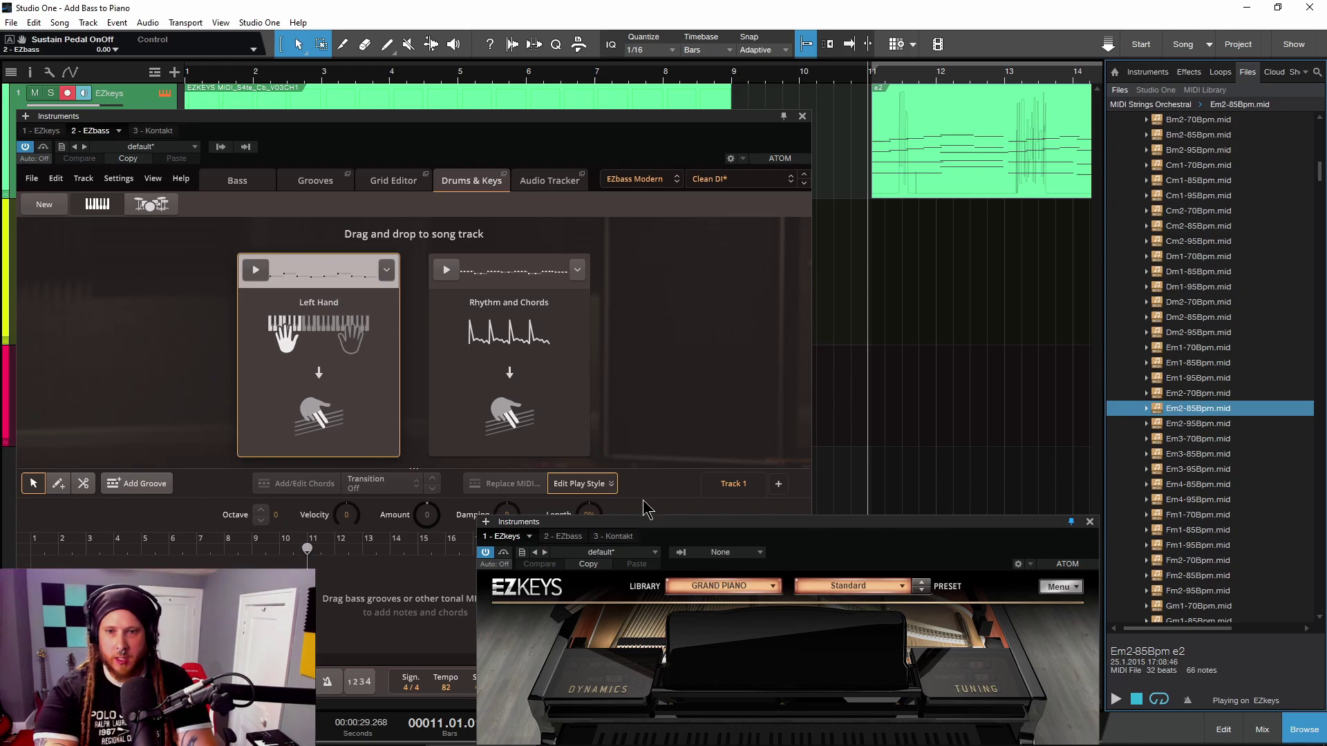
Leave File Explorer, return to Studio One and bring EZbass to the front
drag(676, 523, 761, 152)
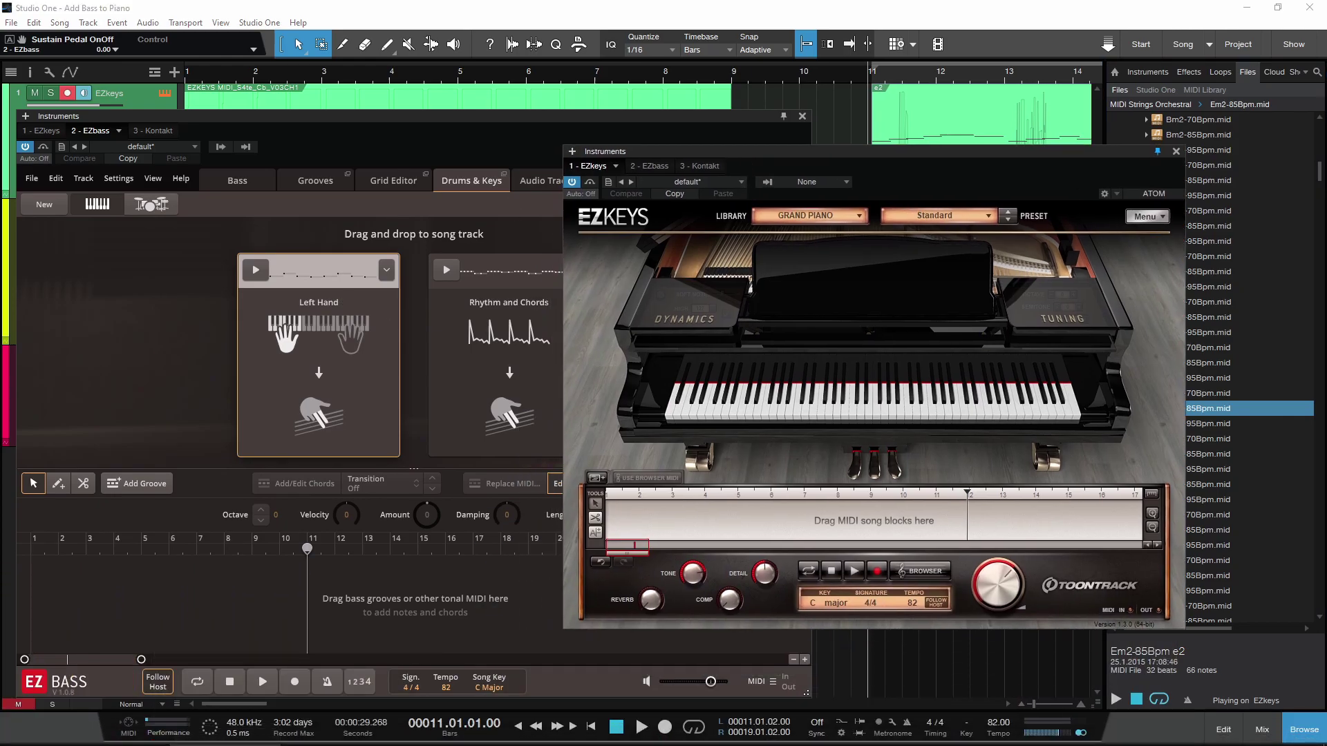
key(alt+Tab)
click(1013, 138)
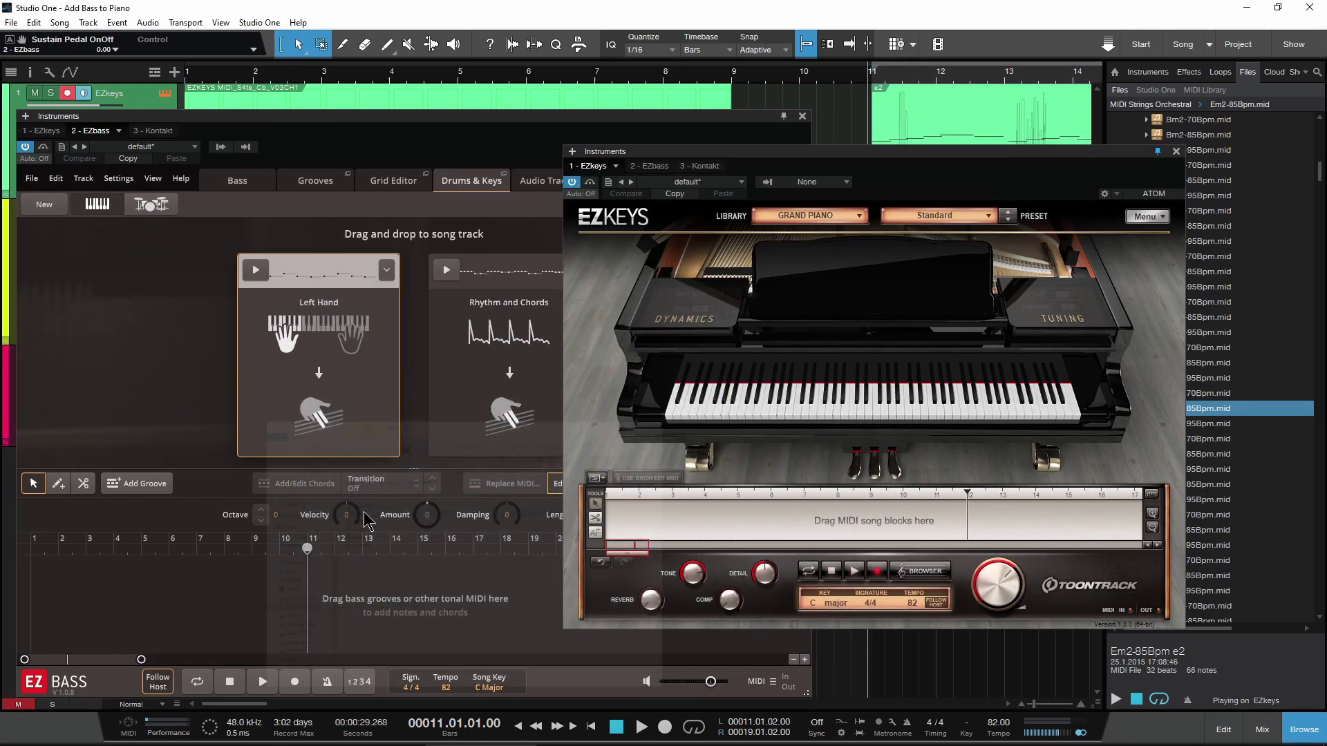
drag(402, 118, 543, 97)
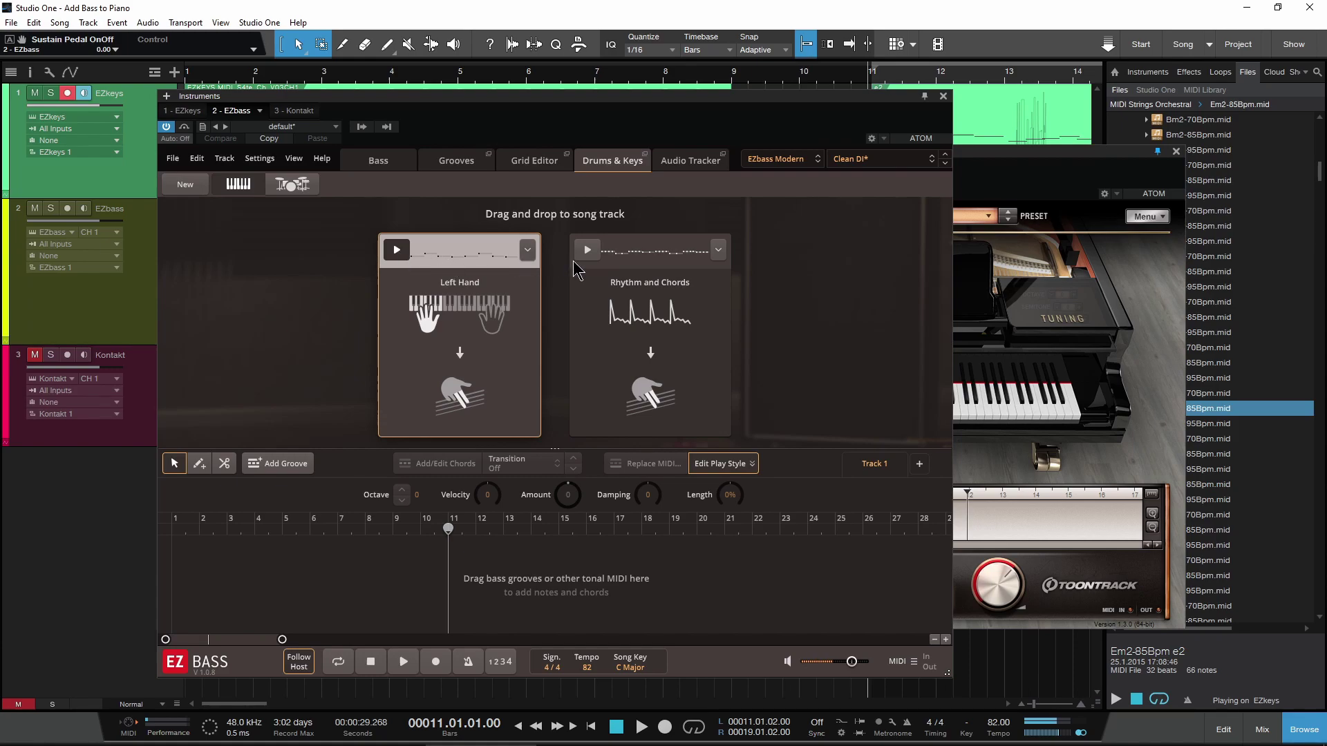
Browse grooves similar to Rhythm and Chords in EZbass and preview the Intro 01 groove
click(586, 280)
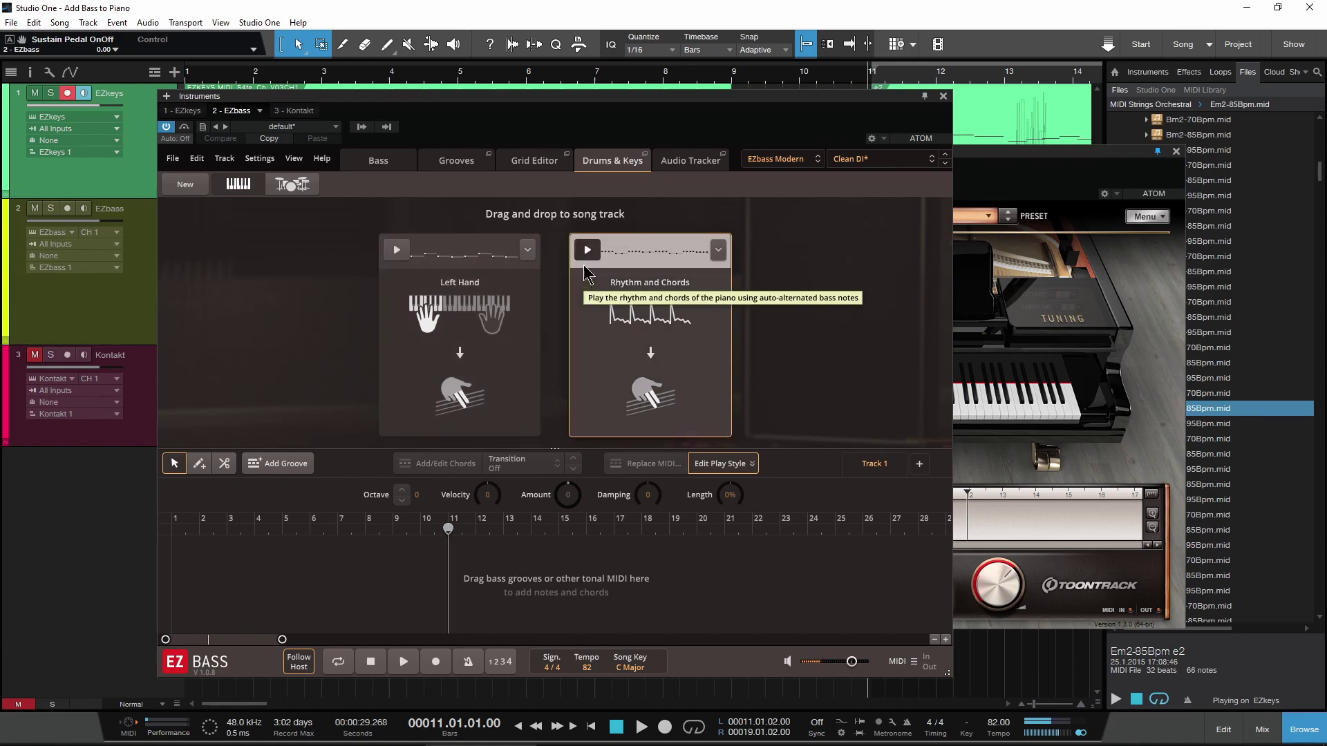
drag(1024, 163, 1204, 465)
click(718, 250)
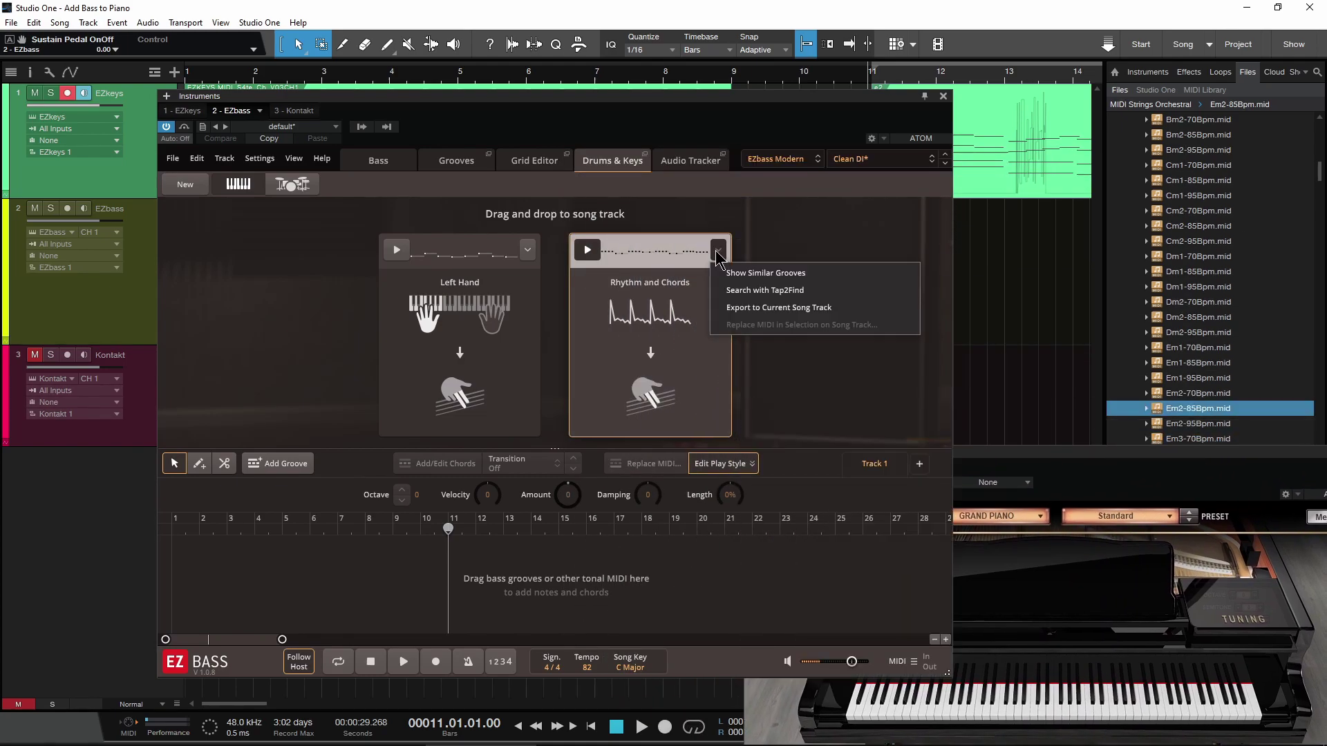
click(765, 273)
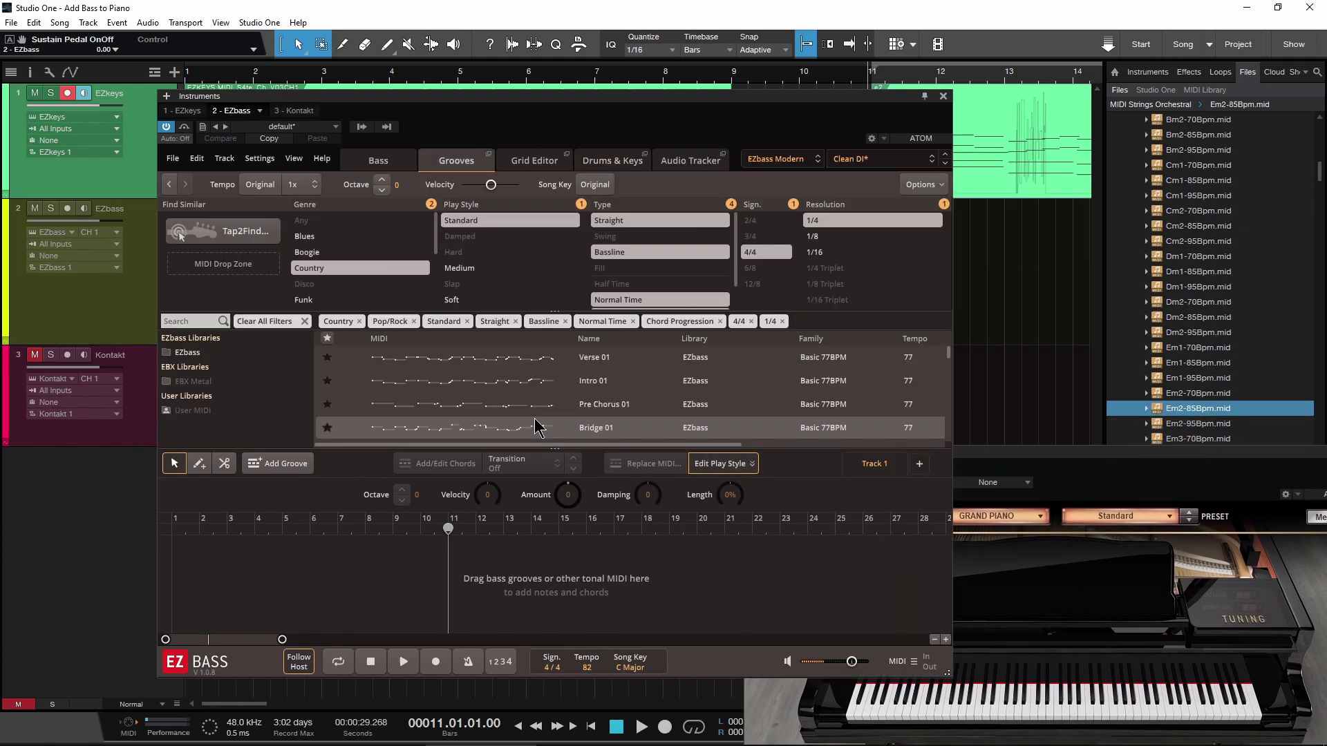
click(354, 381)
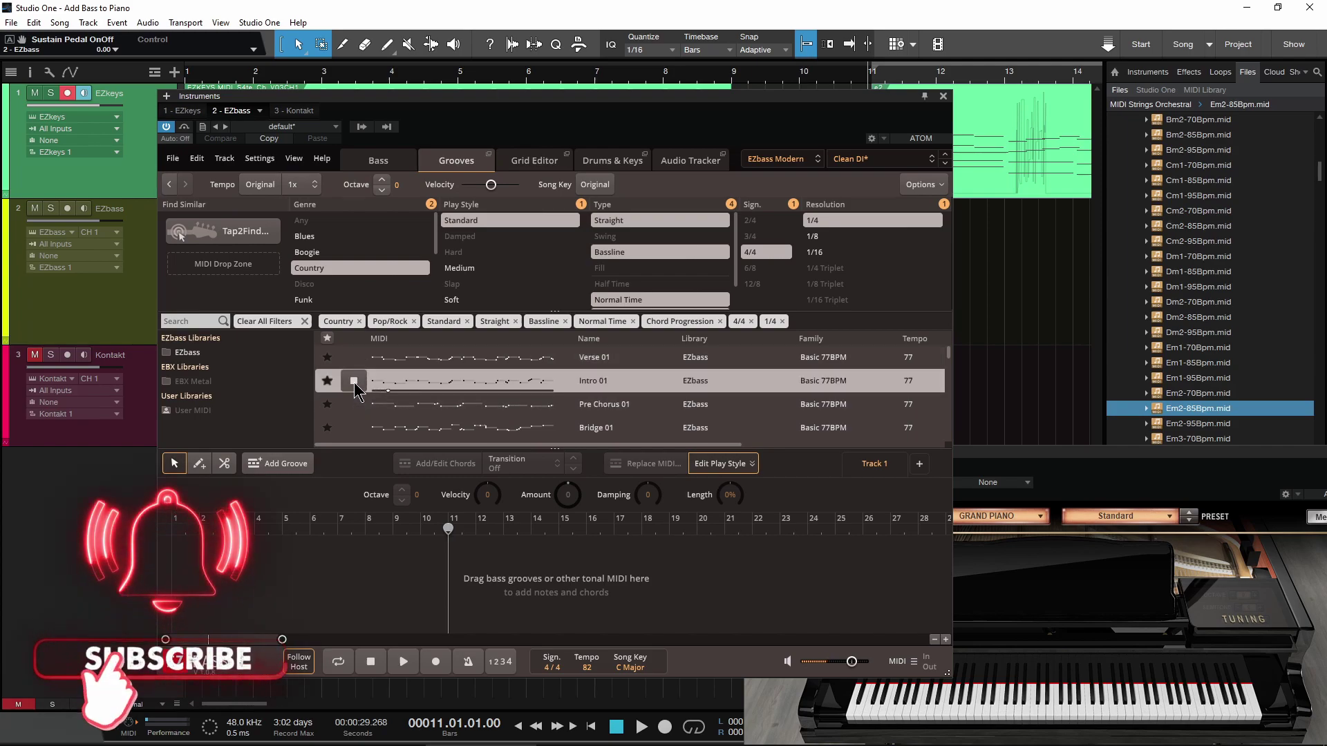
click(354, 381)
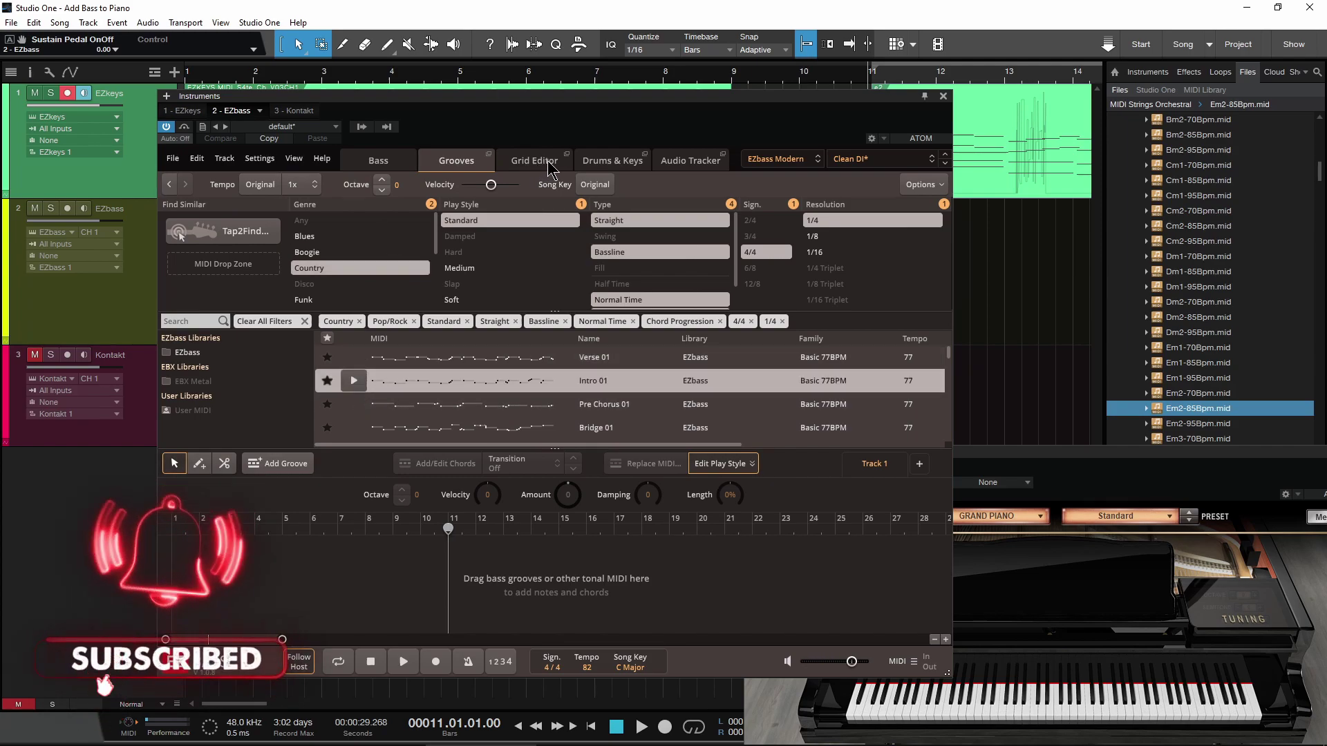
Place the Rhythm and Chords bass part on the EZbass track at bar 11 and play it
click(612, 161)
drag(649, 304, 989, 238)
drag(849, 110, 308, 153)
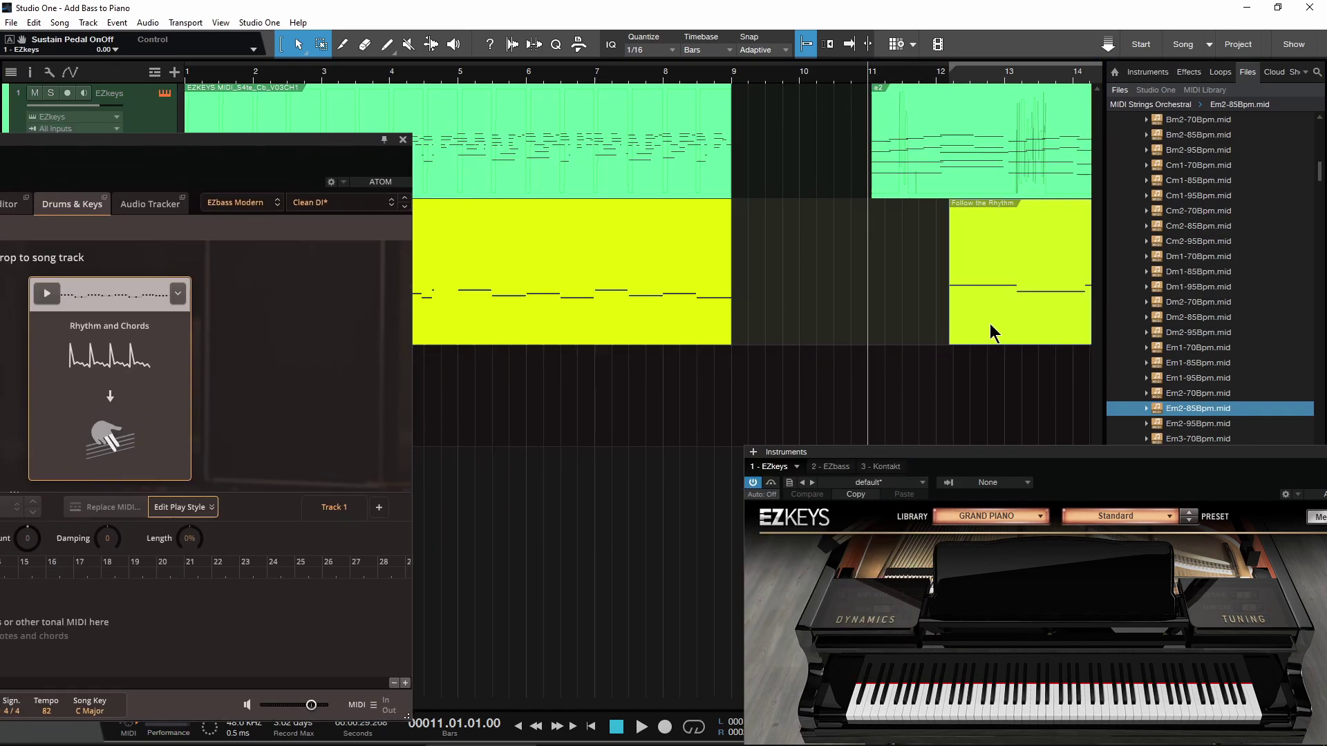
drag(990, 333, 906, 310)
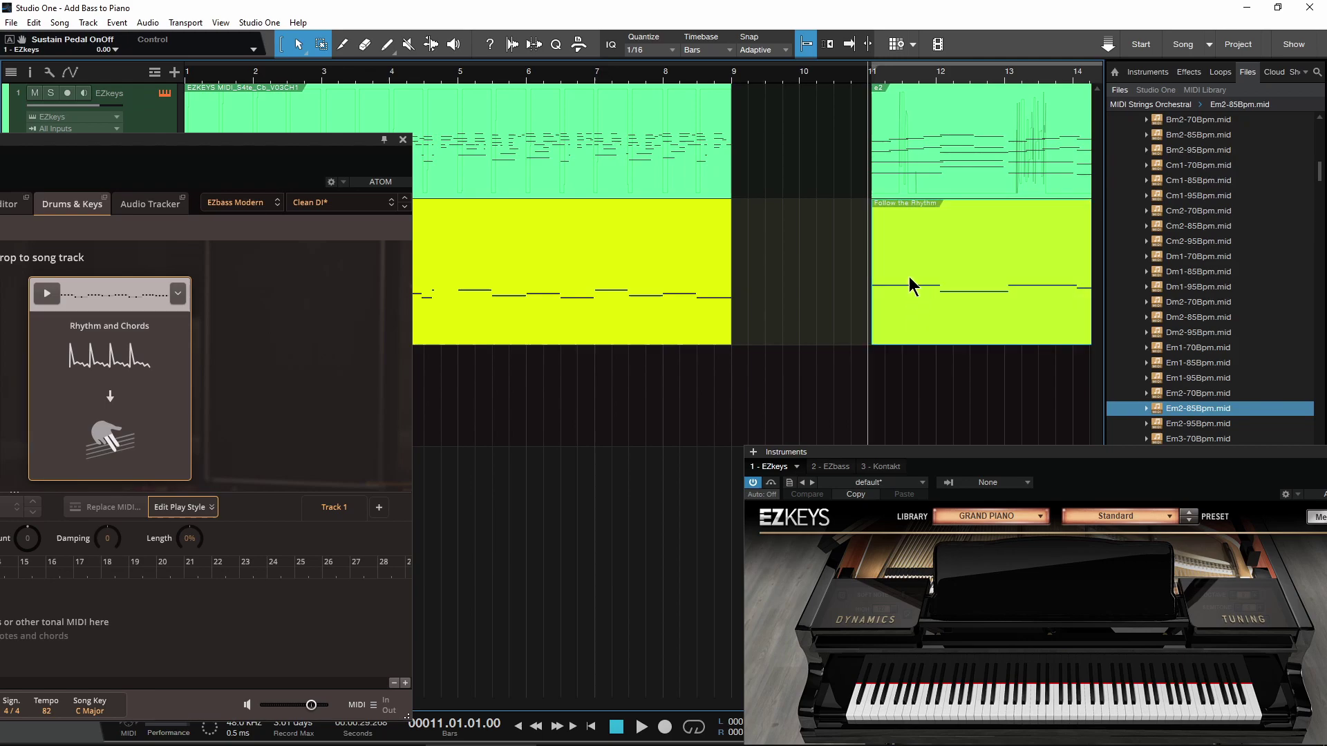
key(space)
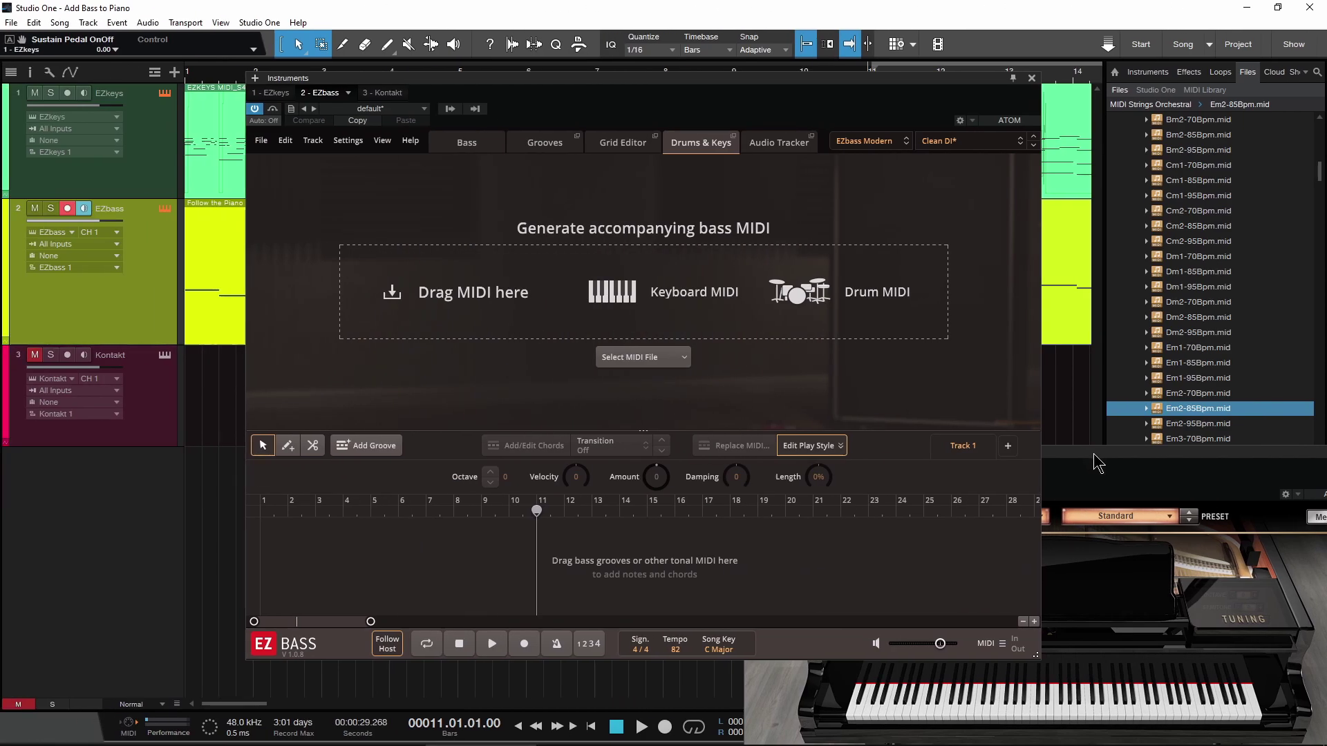
Close the EZbass and EZkeys plugin windows and disarm the EZbass track
drag(1099, 463, 668, 178)
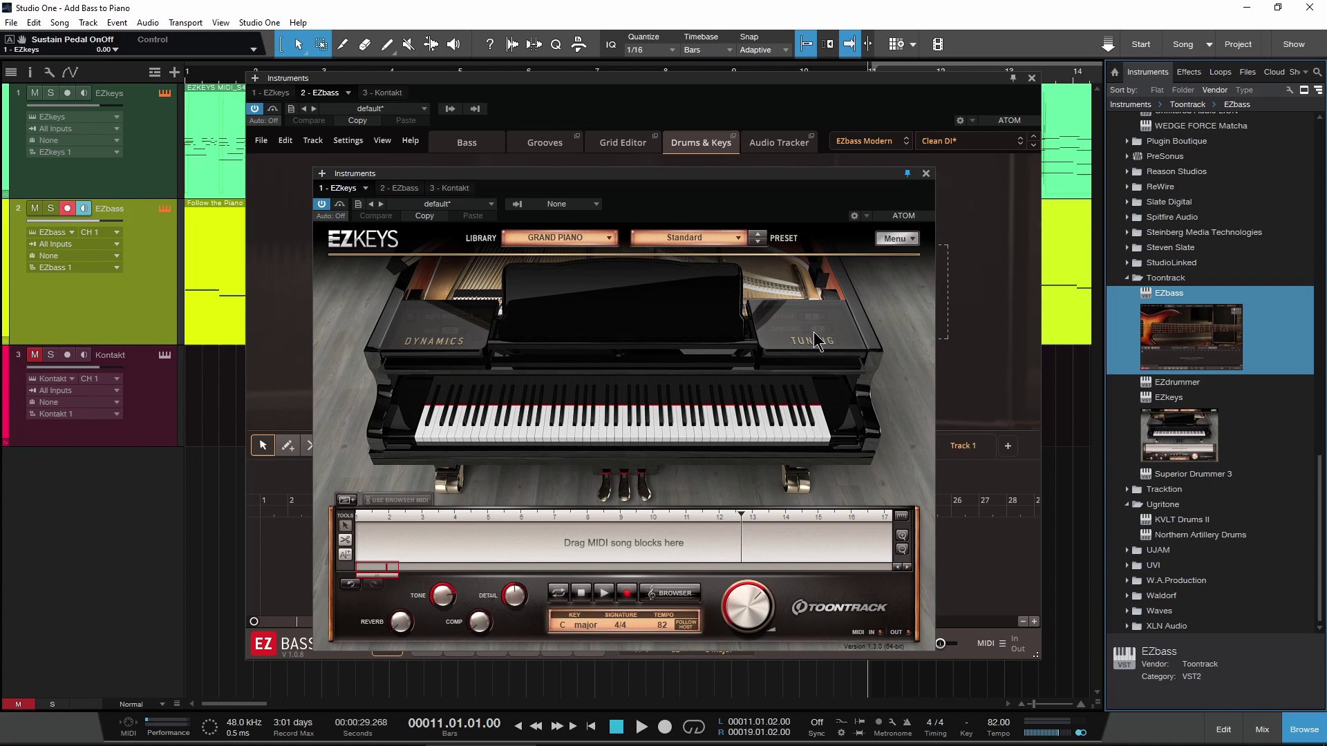
click(466, 143)
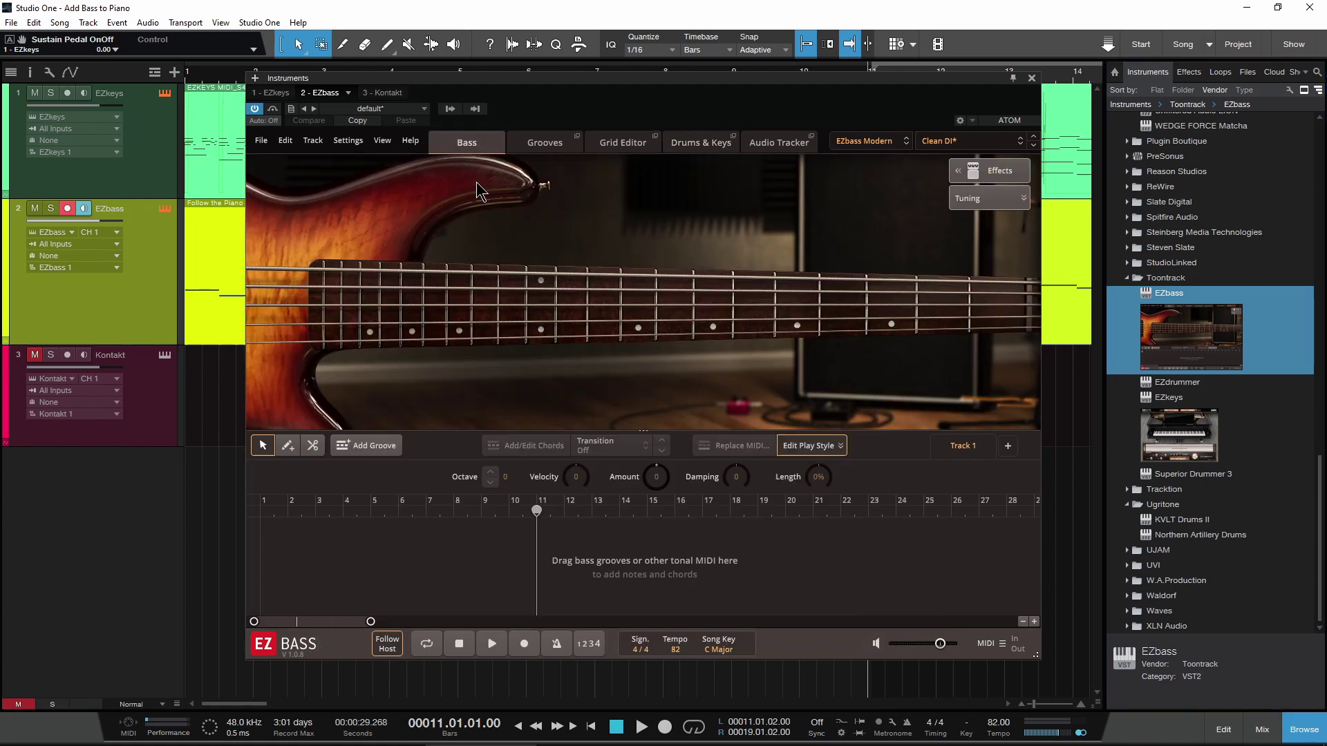
click(1031, 79)
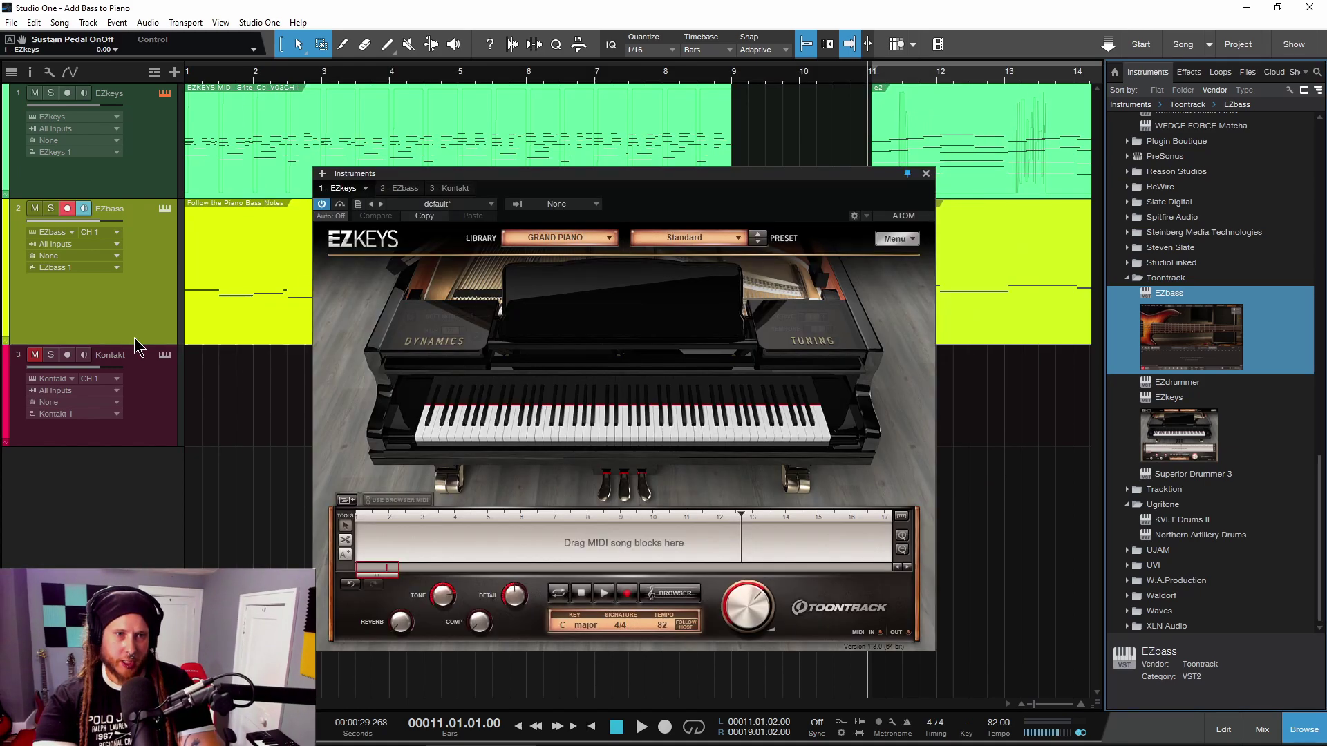
click(926, 176)
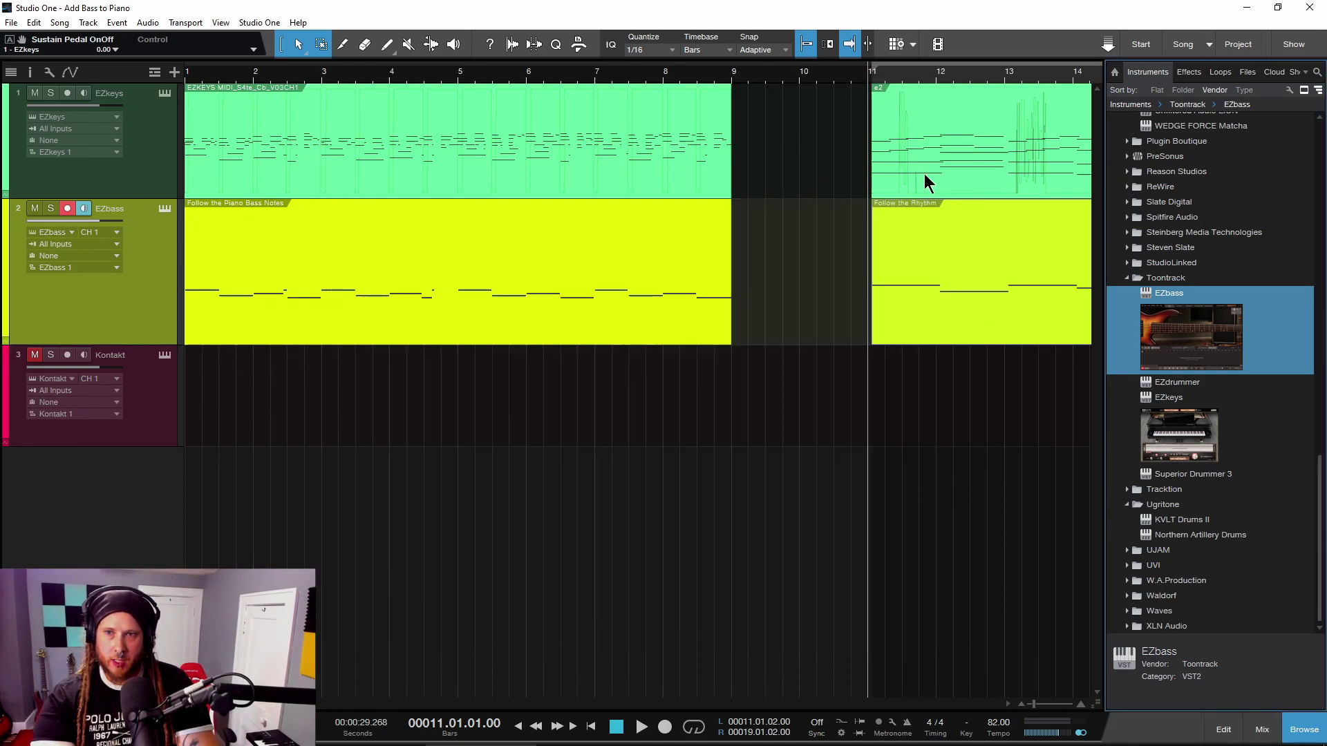
click(68, 209)
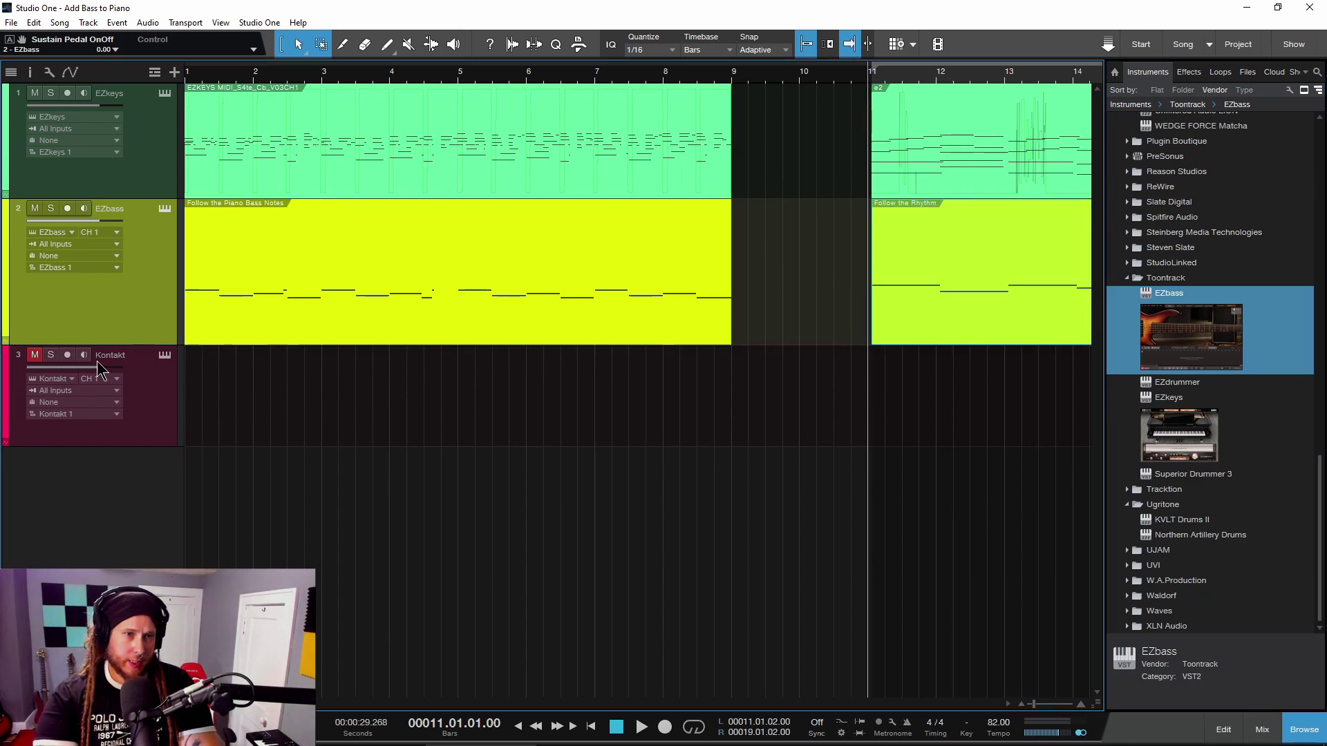
Open Kontakt on track 3, solo and arm it, and record a live piano take
click(166, 357)
drag(715, 135, 667, 83)
click(51, 354)
drag(745, 69, 687, 49)
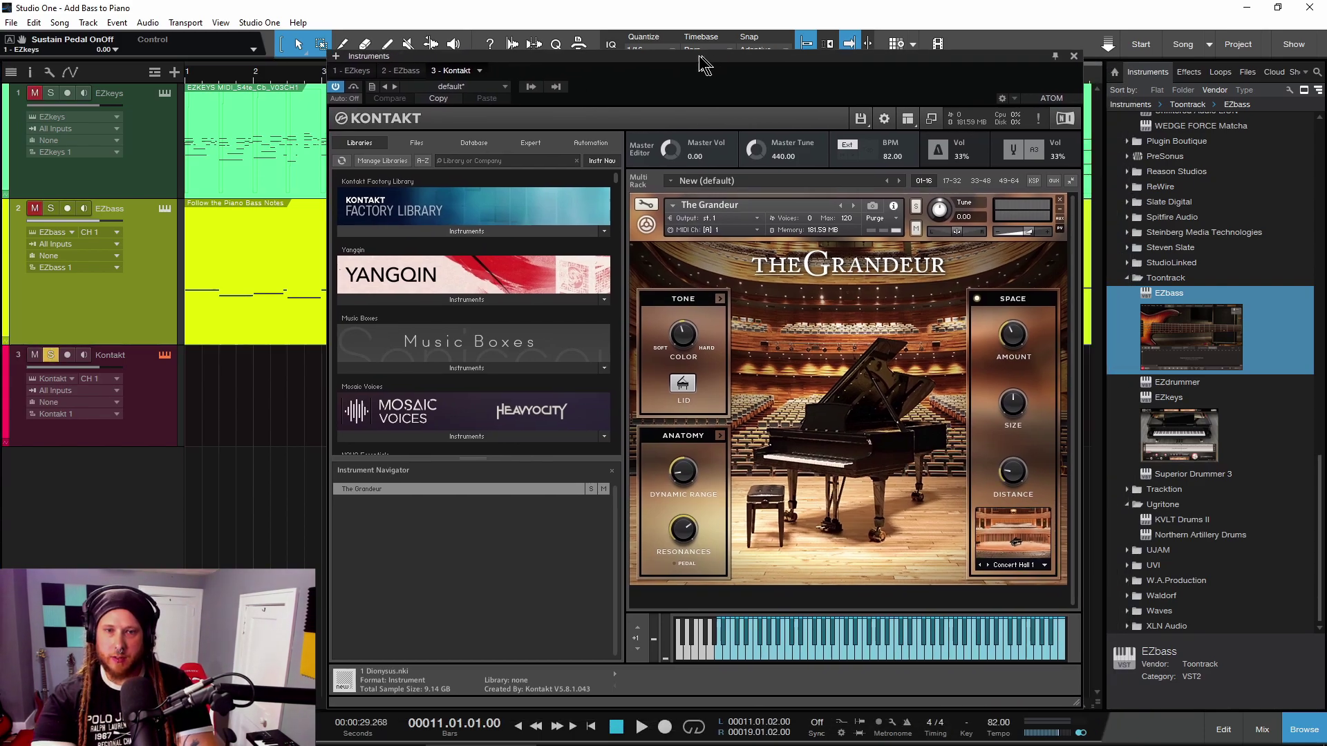
click(67, 355)
click(50, 355)
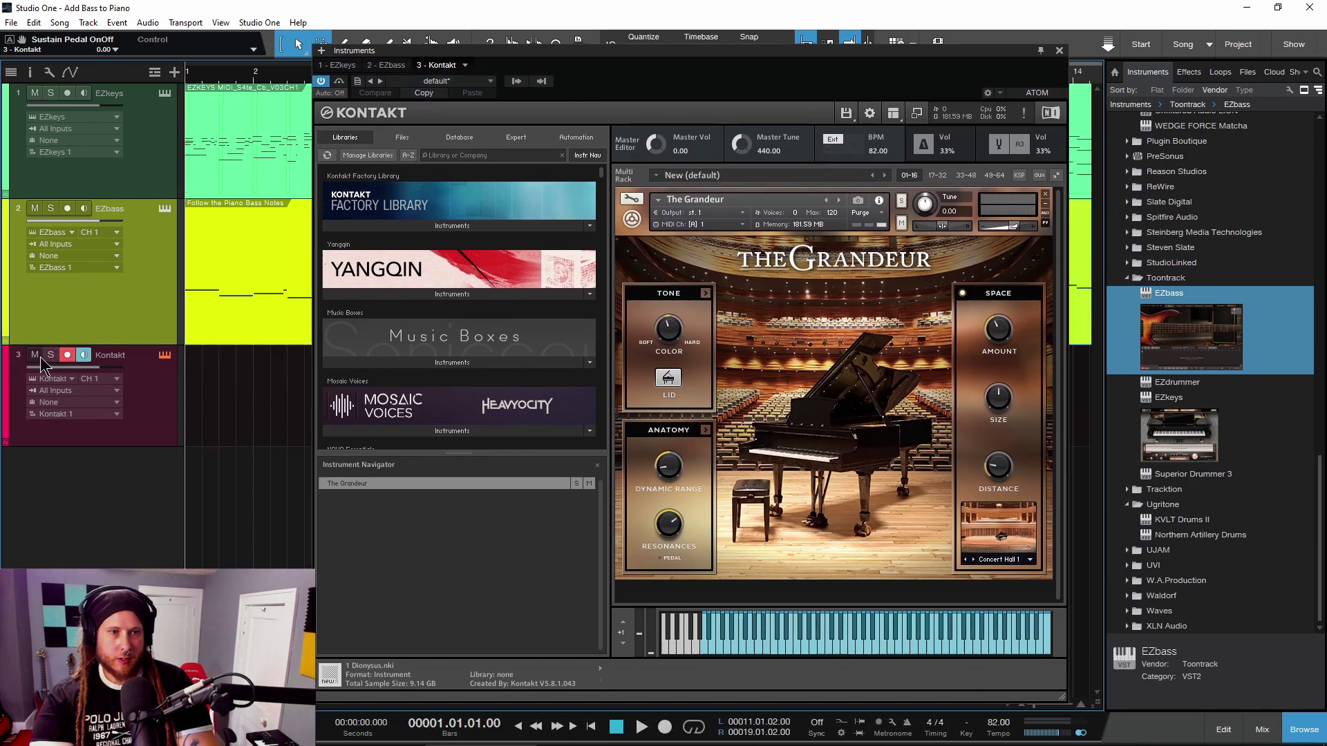
click(51, 354)
click(664, 727)
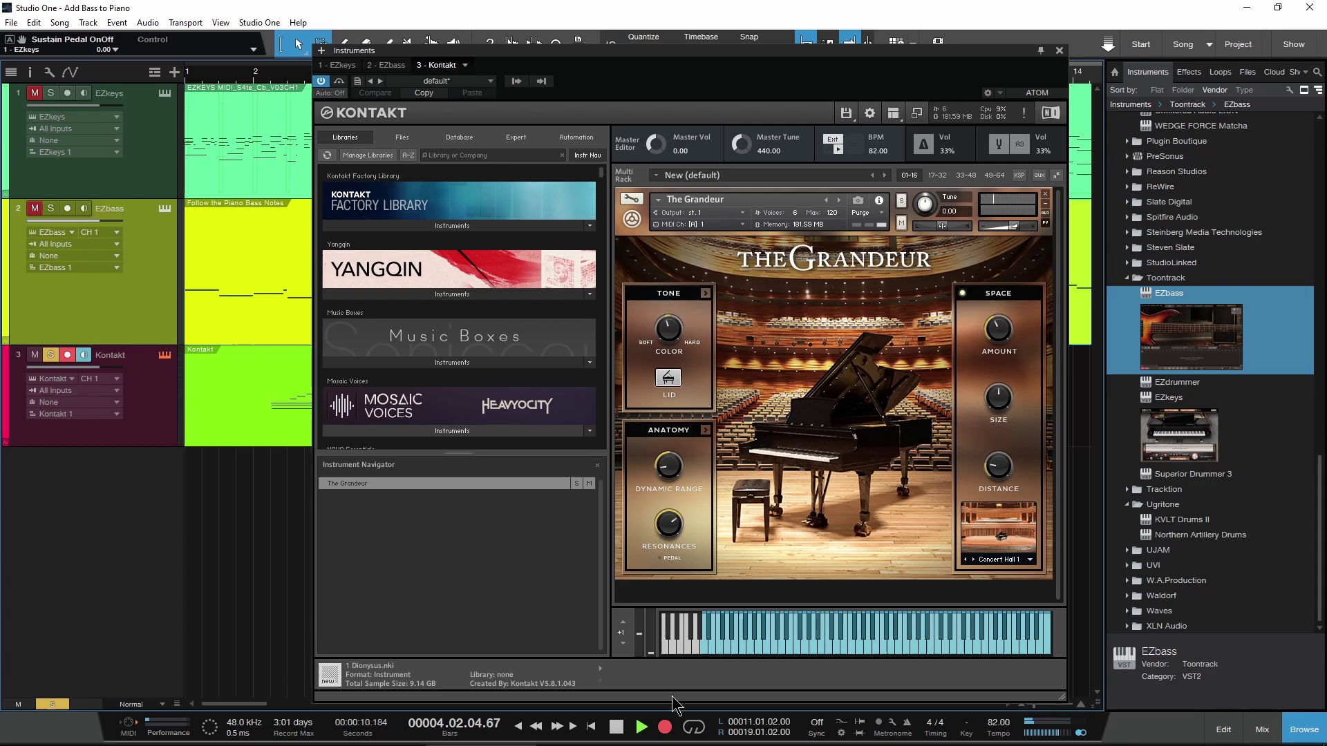
key(space)
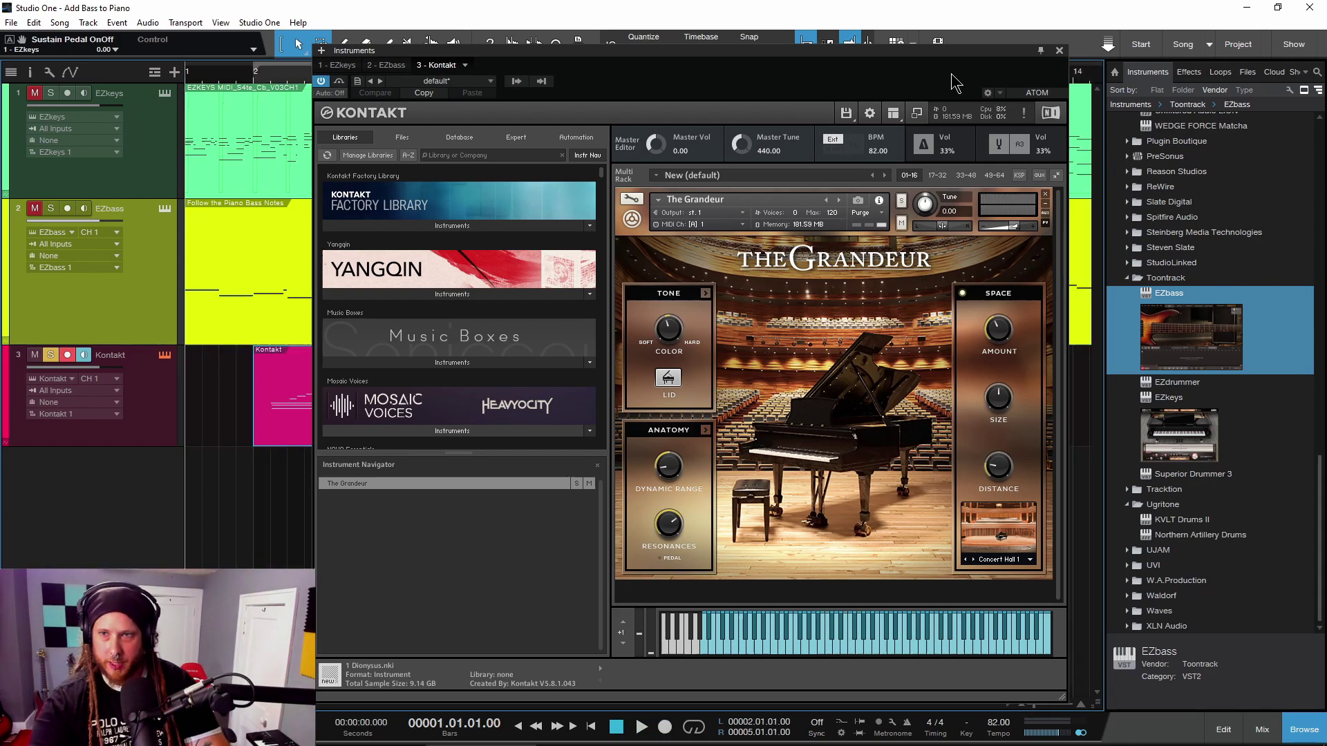
Move the recorded Kontakt region to bar 1, loop and zoom to it, and trim its end to about 2.4
click(1060, 51)
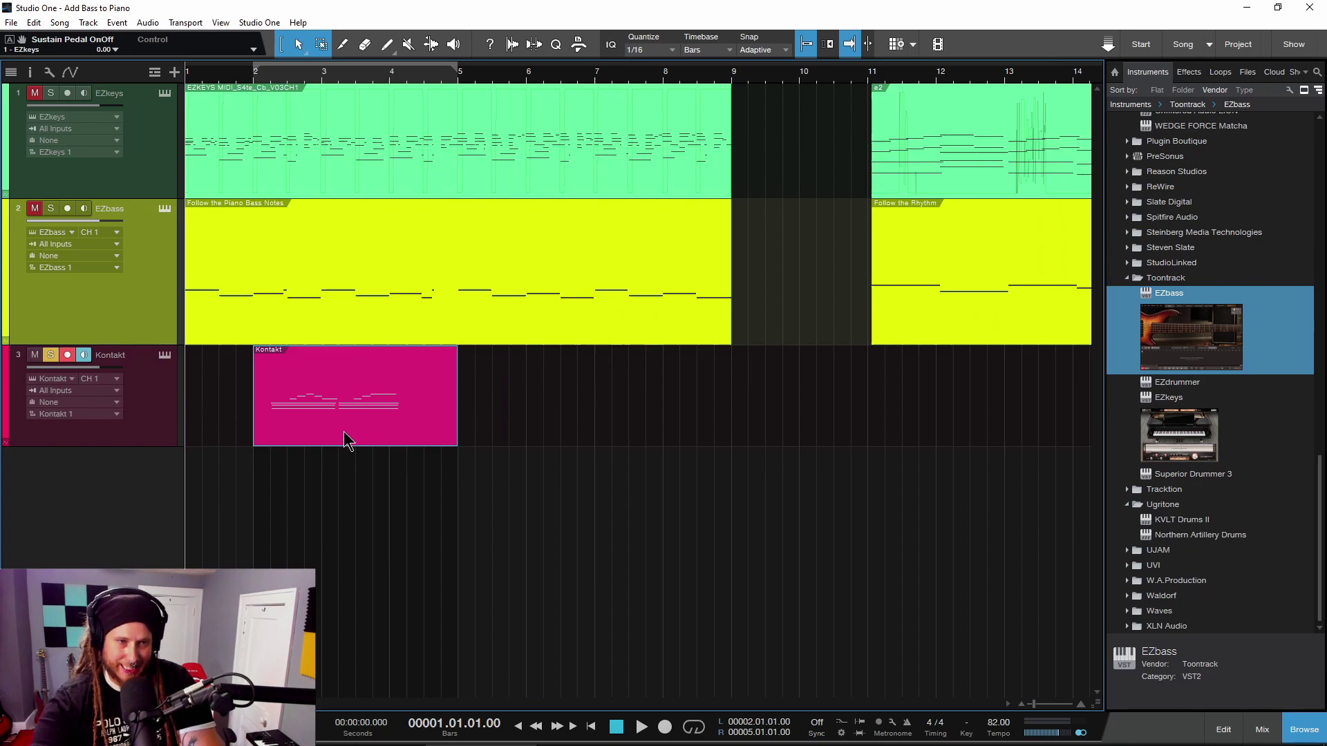
drag(346, 441, 277, 440)
key(p)
key(shift+s)
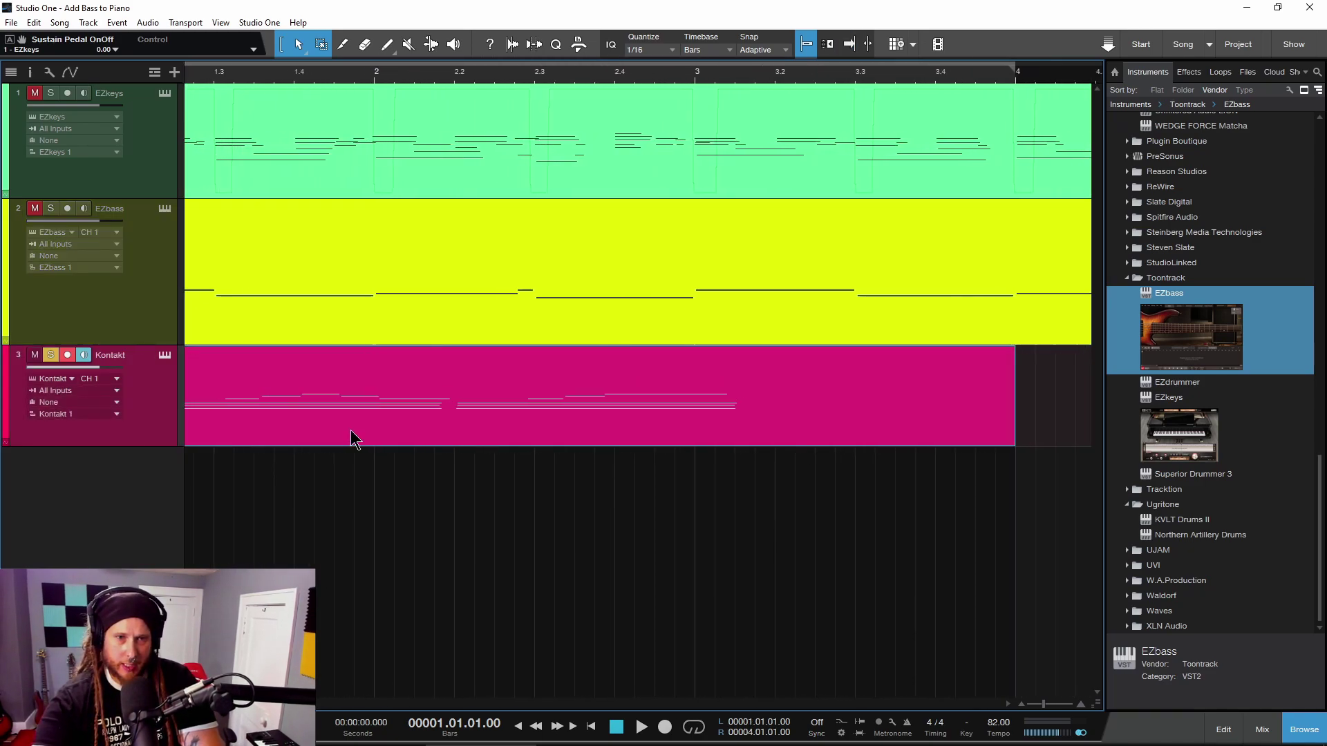
scroll(339, 434, left, 2)
mouse_move(187, 423)
mouse_down()
mouse_move(261, 429)
mouse_move(208, 421)
mouse_up()
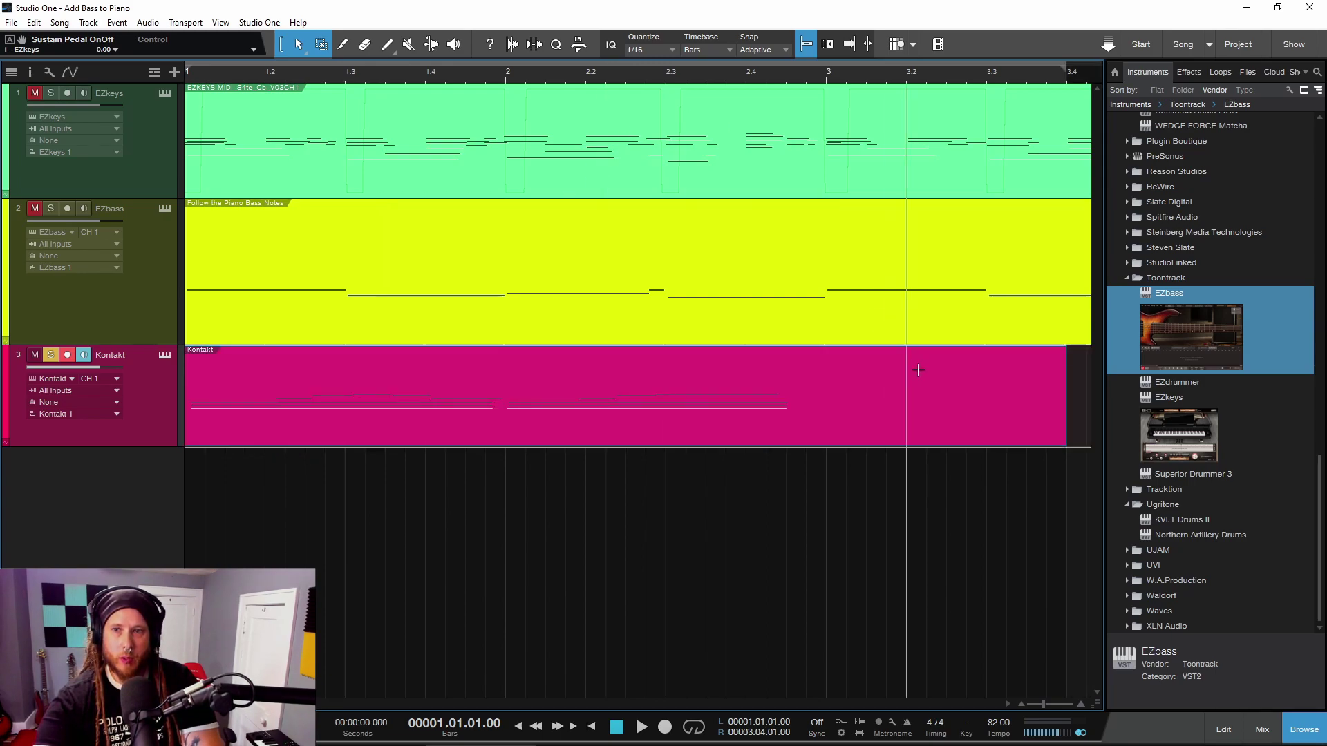
drag(1064, 410, 787, 416)
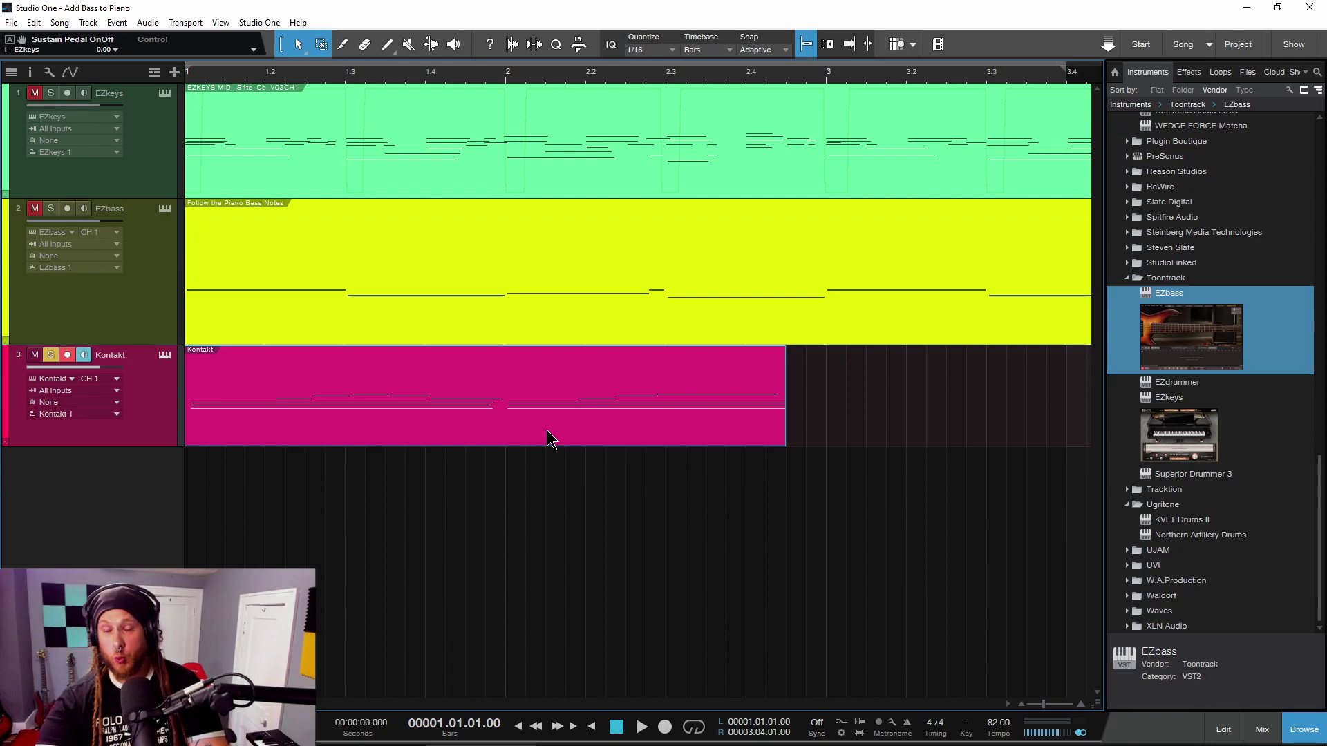
Export the Kontakt region via Export Selection as a MIDI File (*.mid) named PIANO 56
right_click(450, 419)
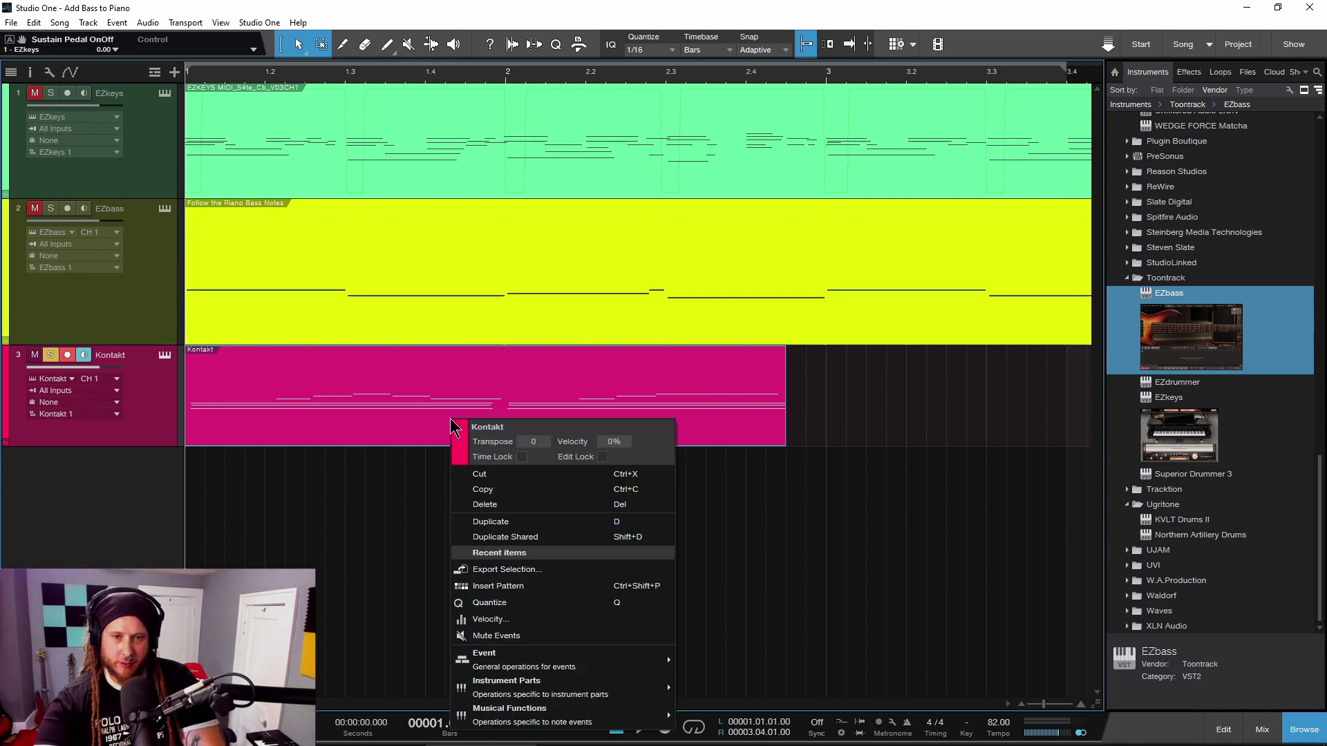
click(543, 570)
drag(256, 41, 382, 49)
click(297, 356)
click(295, 380)
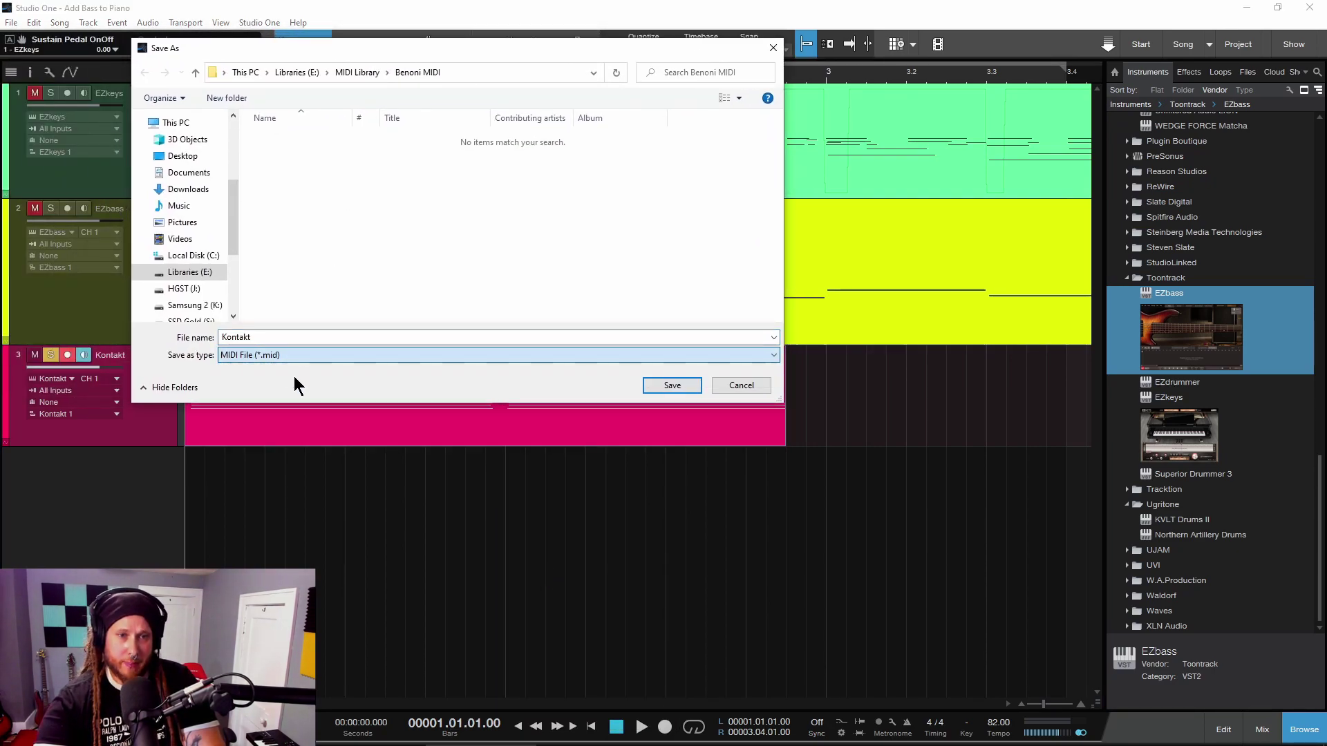
click(230, 337)
text(Pi)
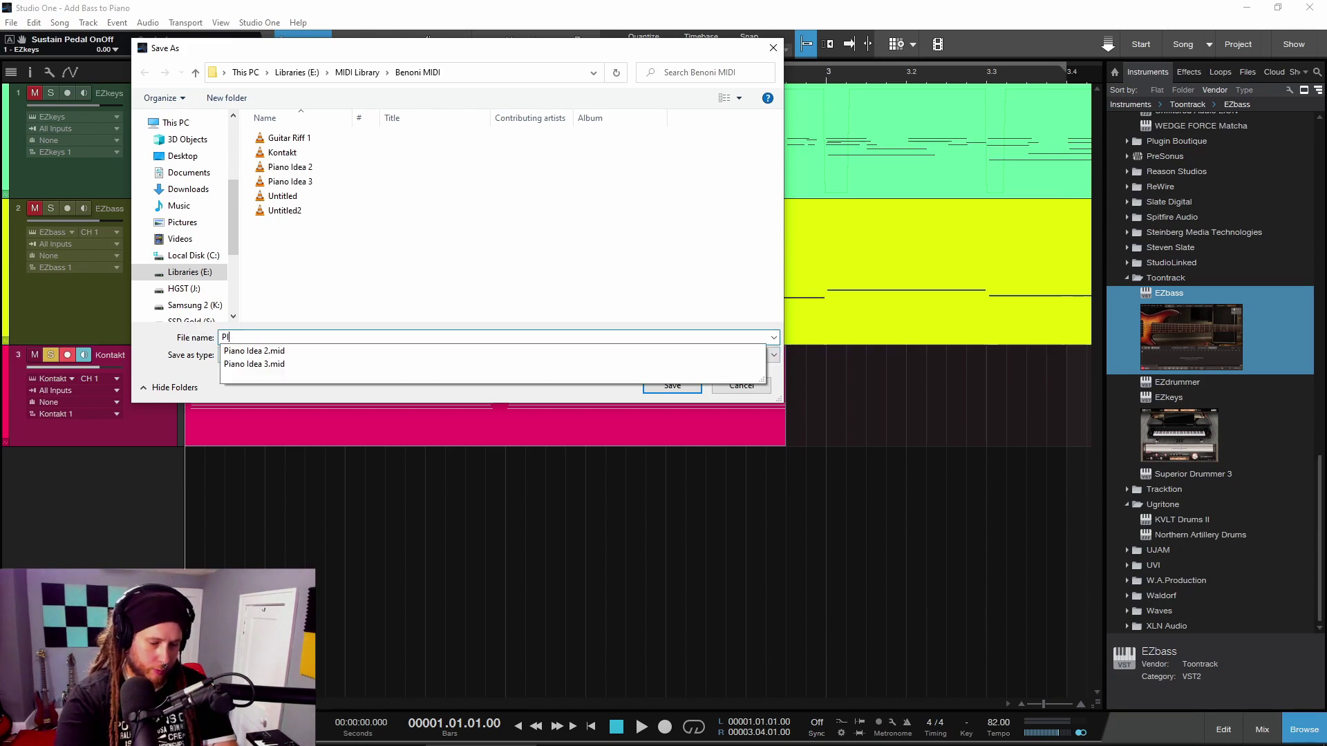
text(ANO 56)
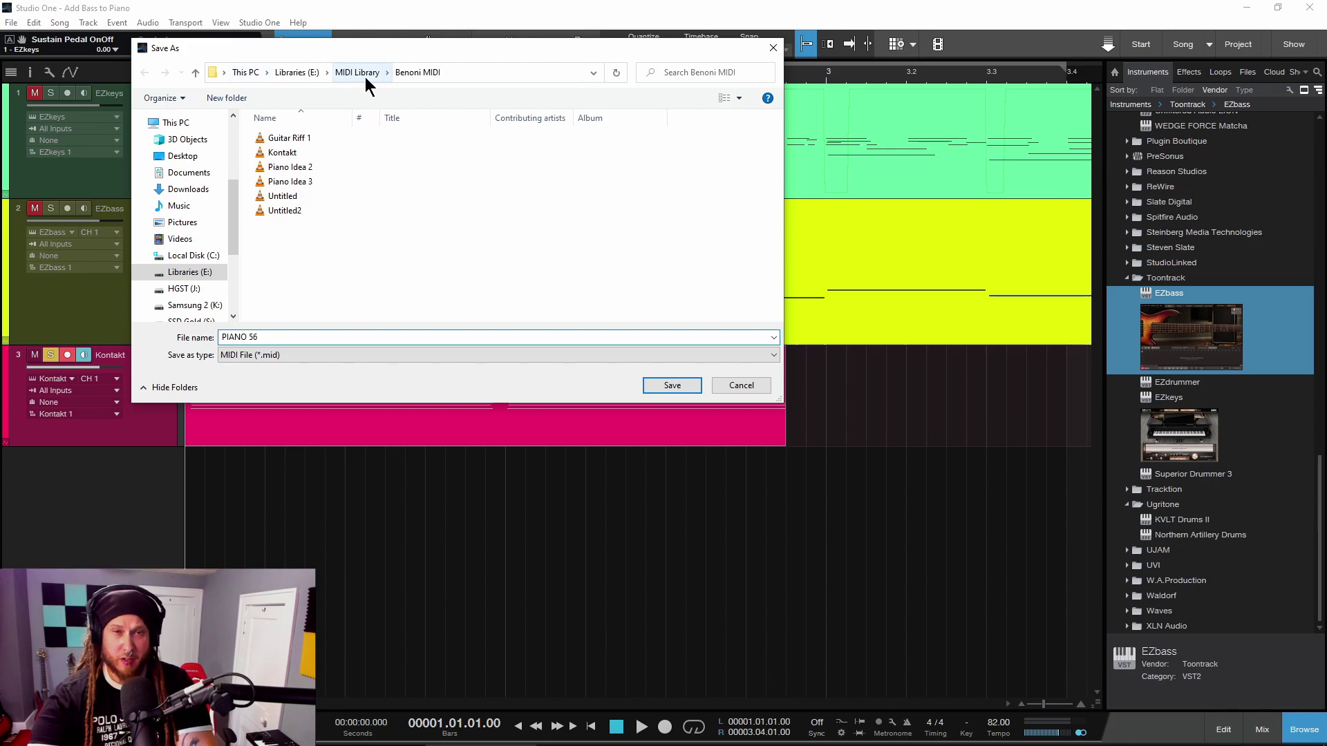
click(642, 386)
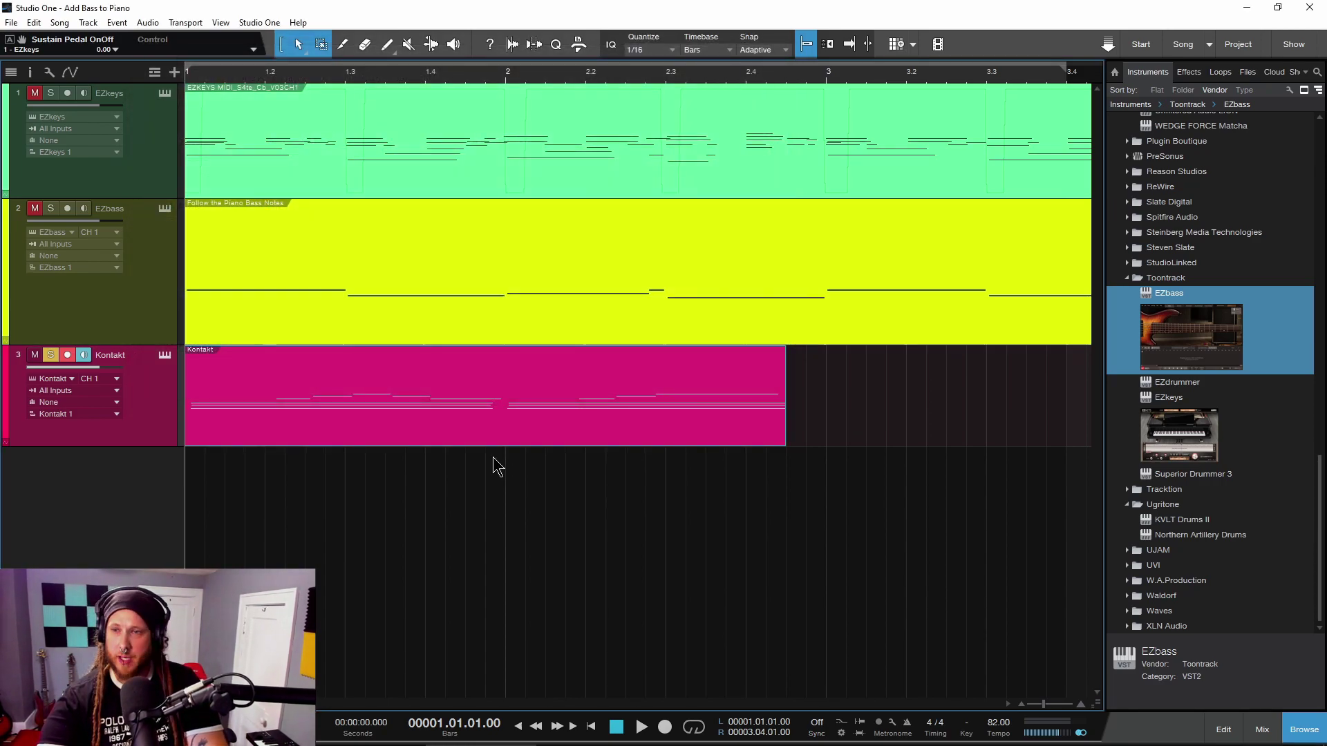
click(50, 354)
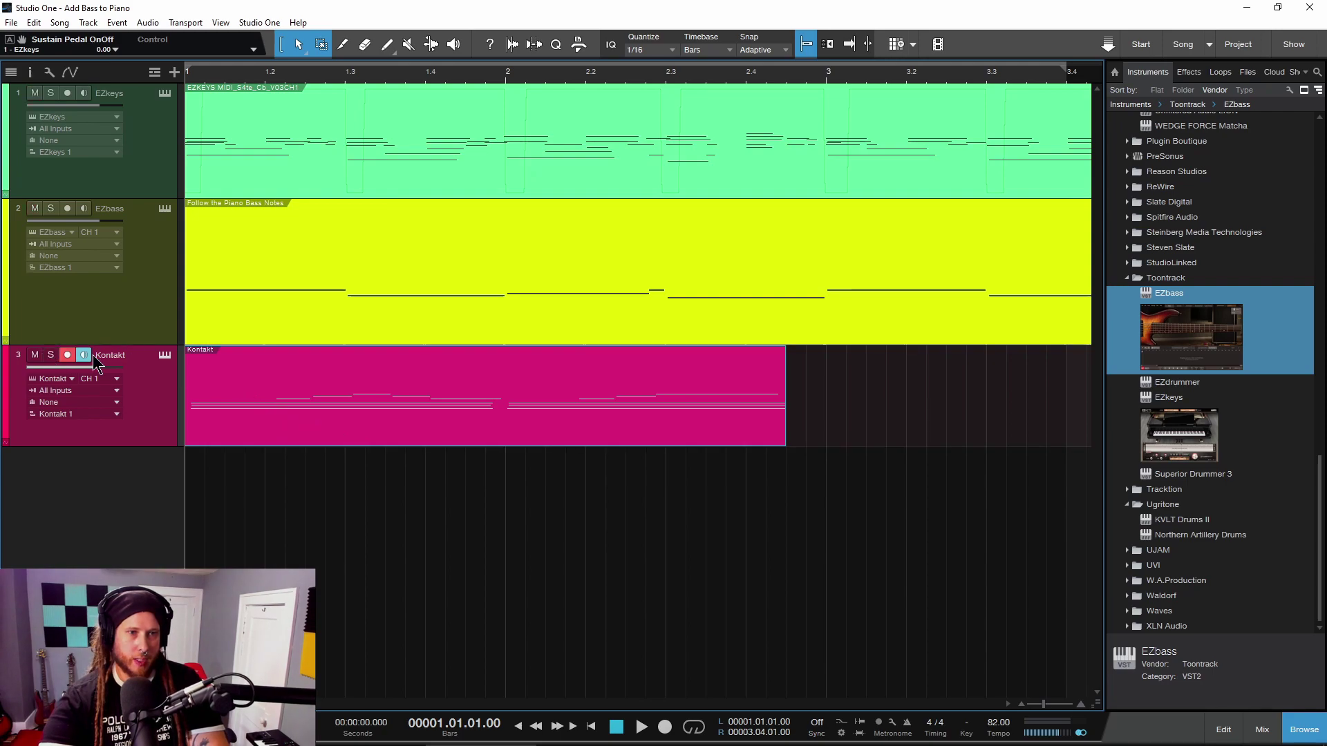
drag(365, 344, 366, 366)
click(409, 346)
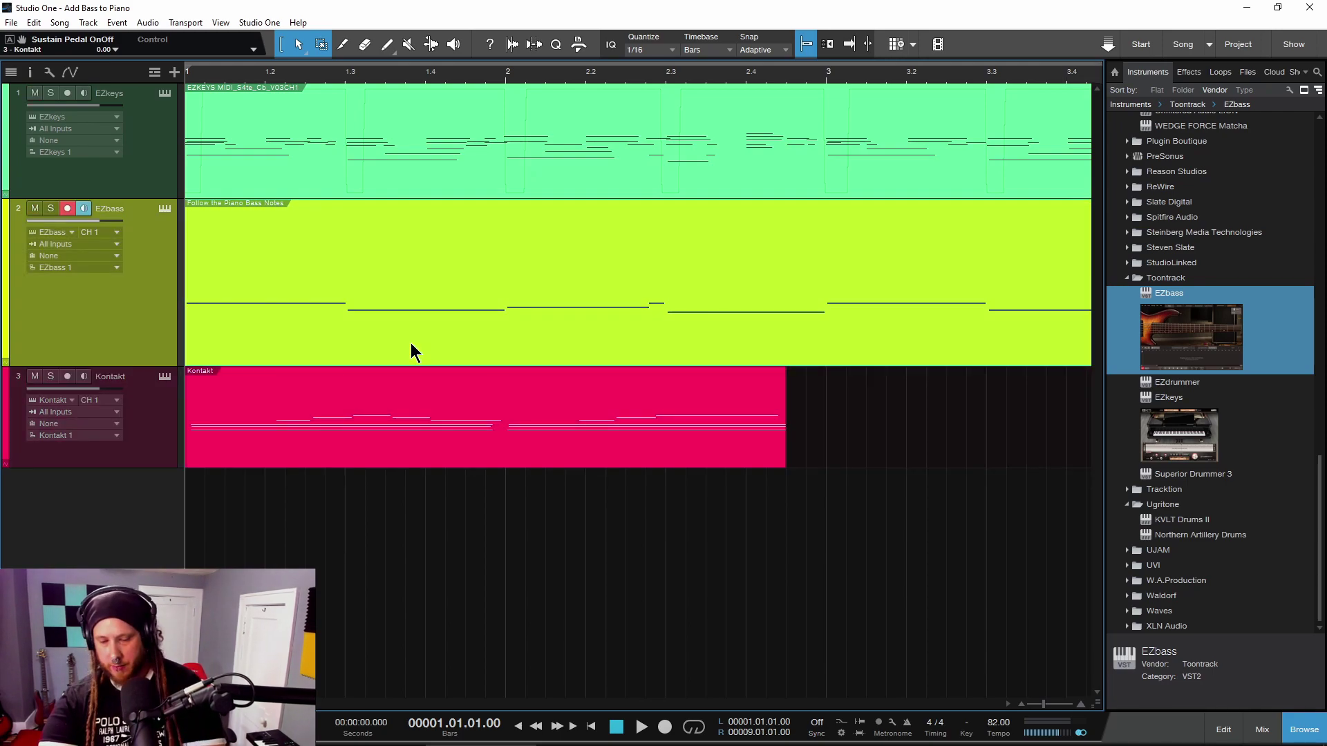
key(Delete)
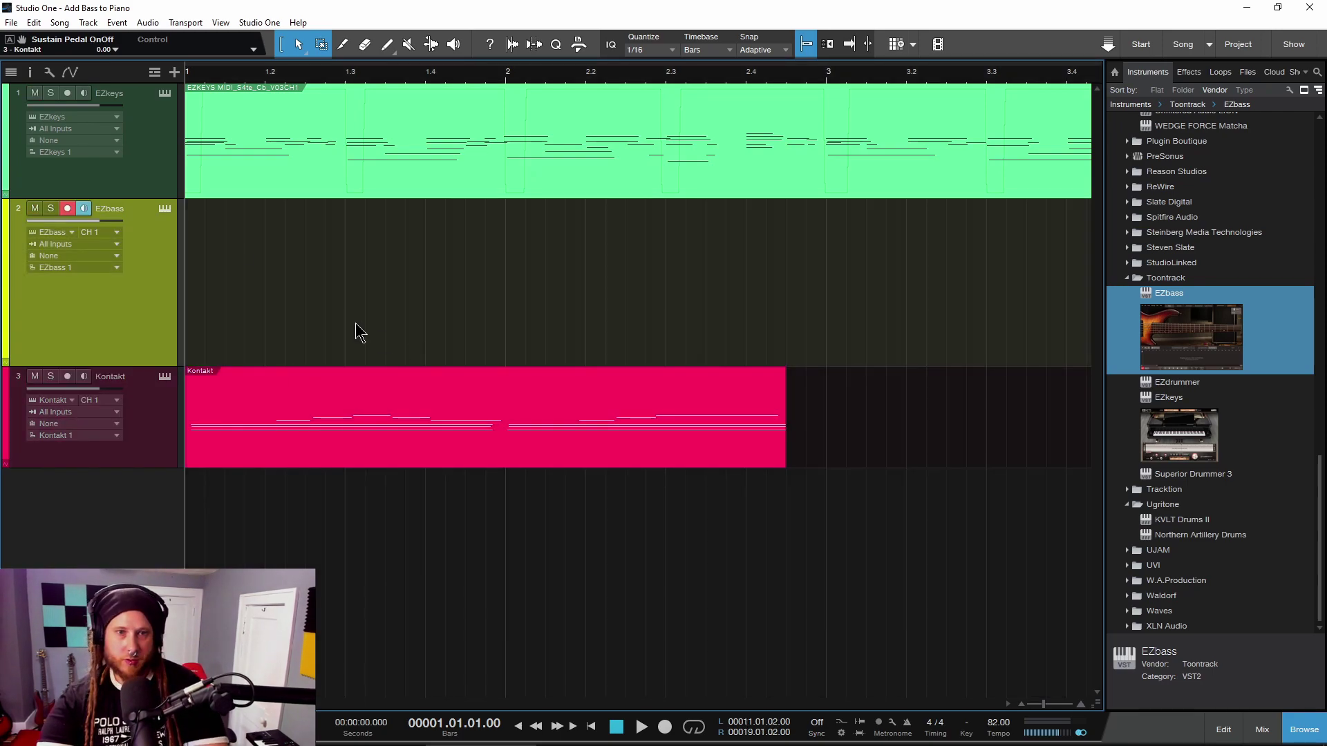
click(165, 208)
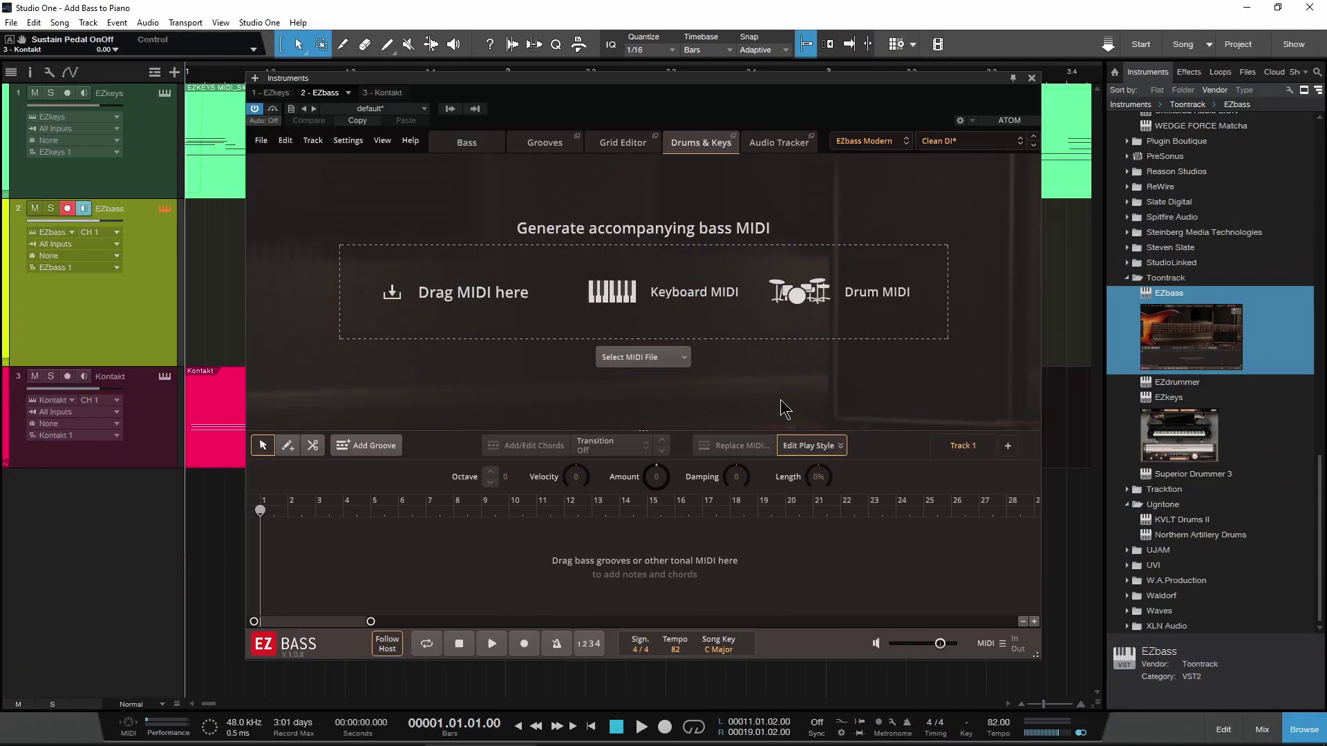
click(683, 359)
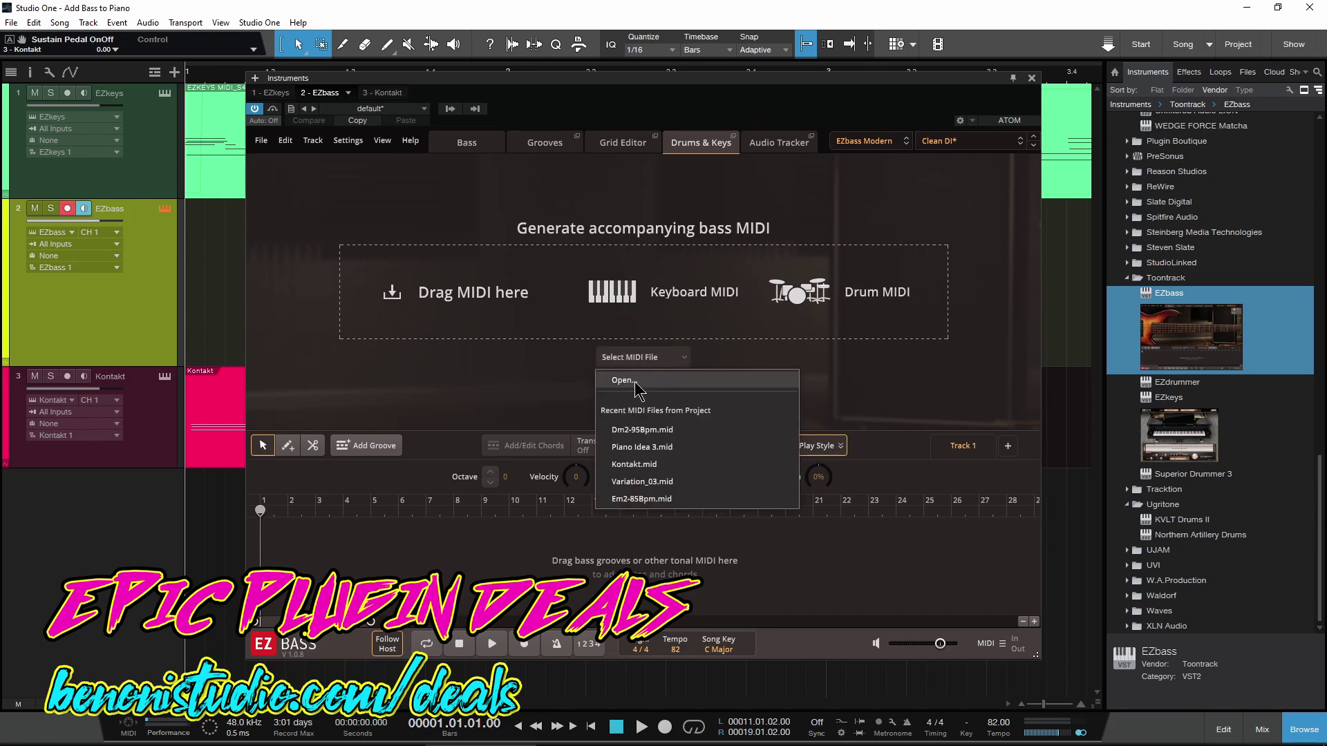
click(673, 379)
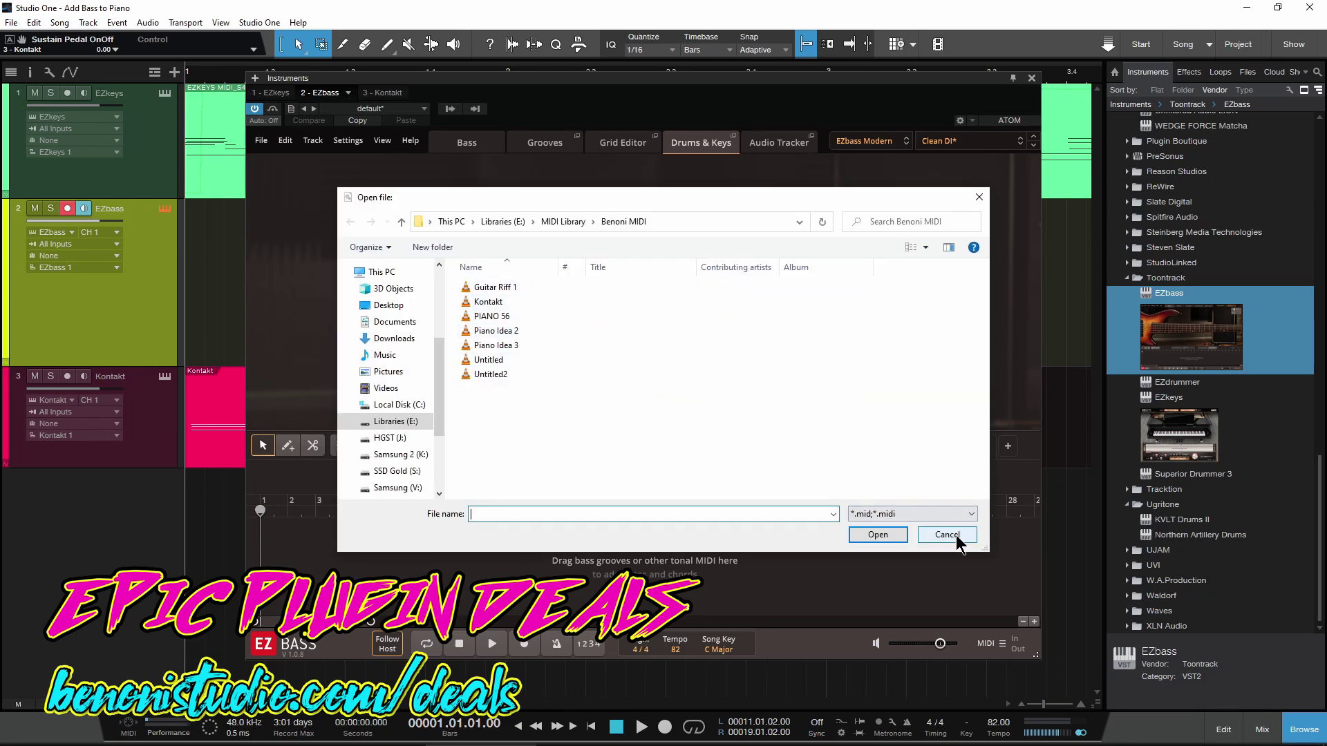
click(947, 534)
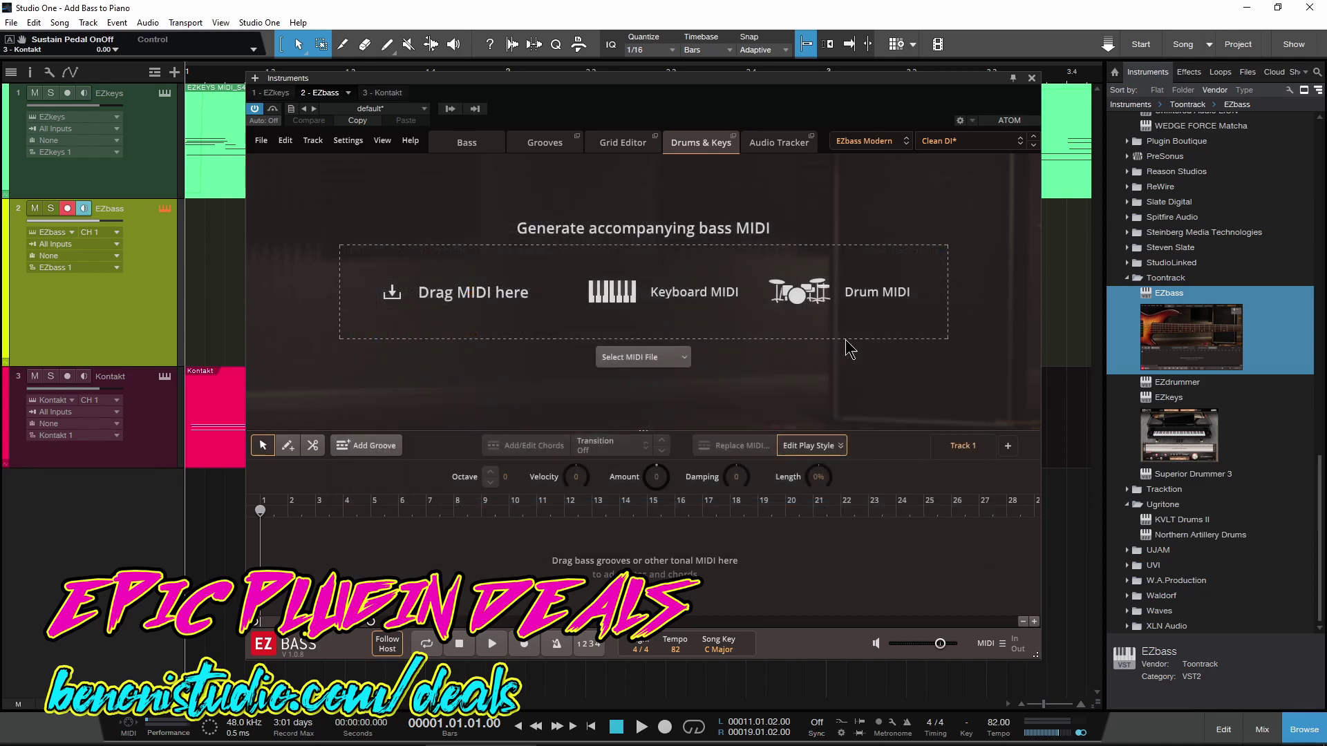
Expand Libraries (E:) > MIDI Library > Benoni MIDI in the Files browser and select PIANO 56.mid
click(1247, 72)
drag(1321, 201, 1323, 138)
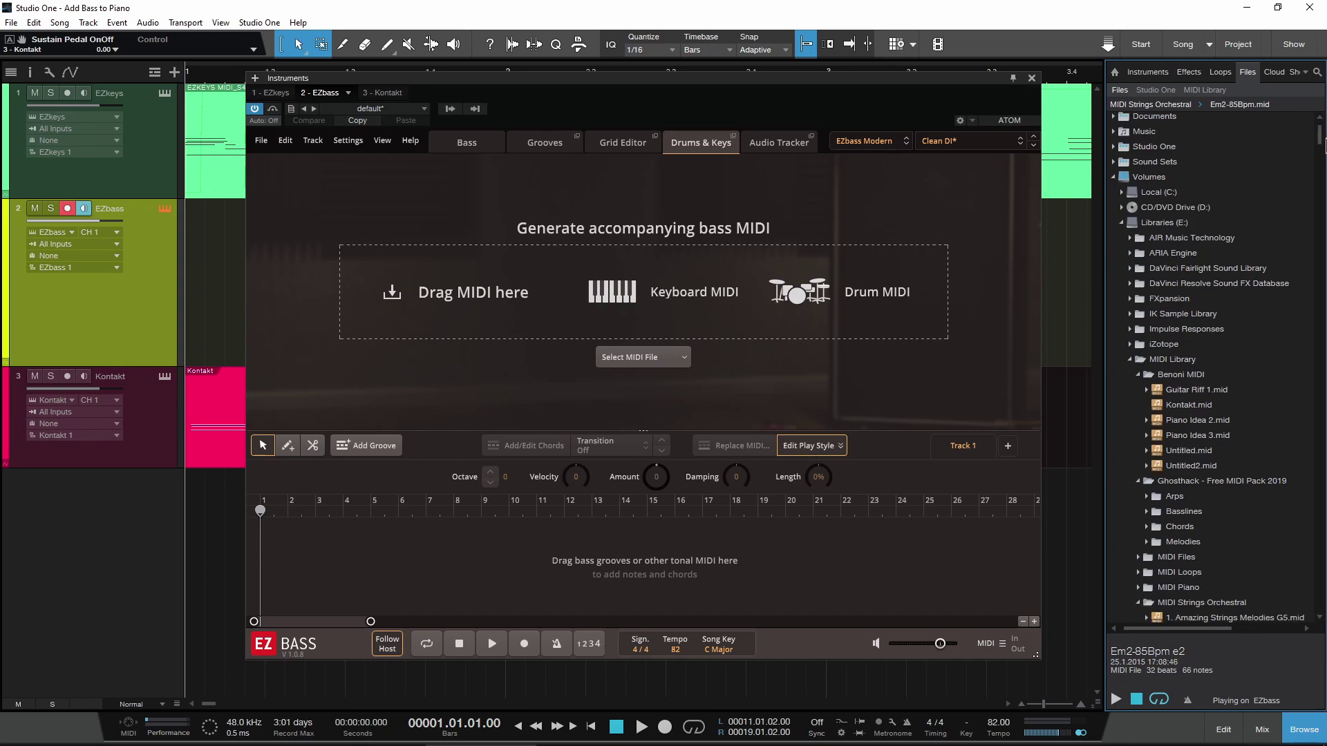
click(1179, 377)
right_click(1179, 377)
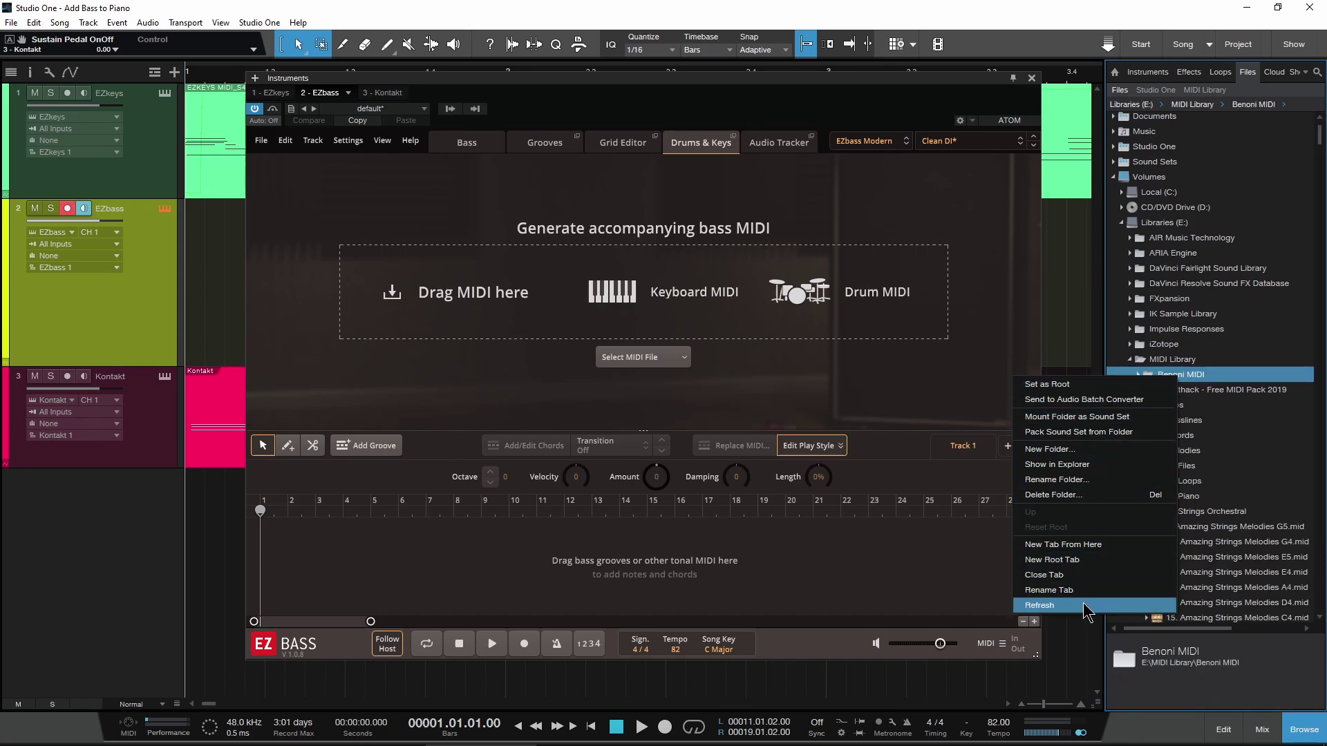
click(1216, 498)
click(1138, 376)
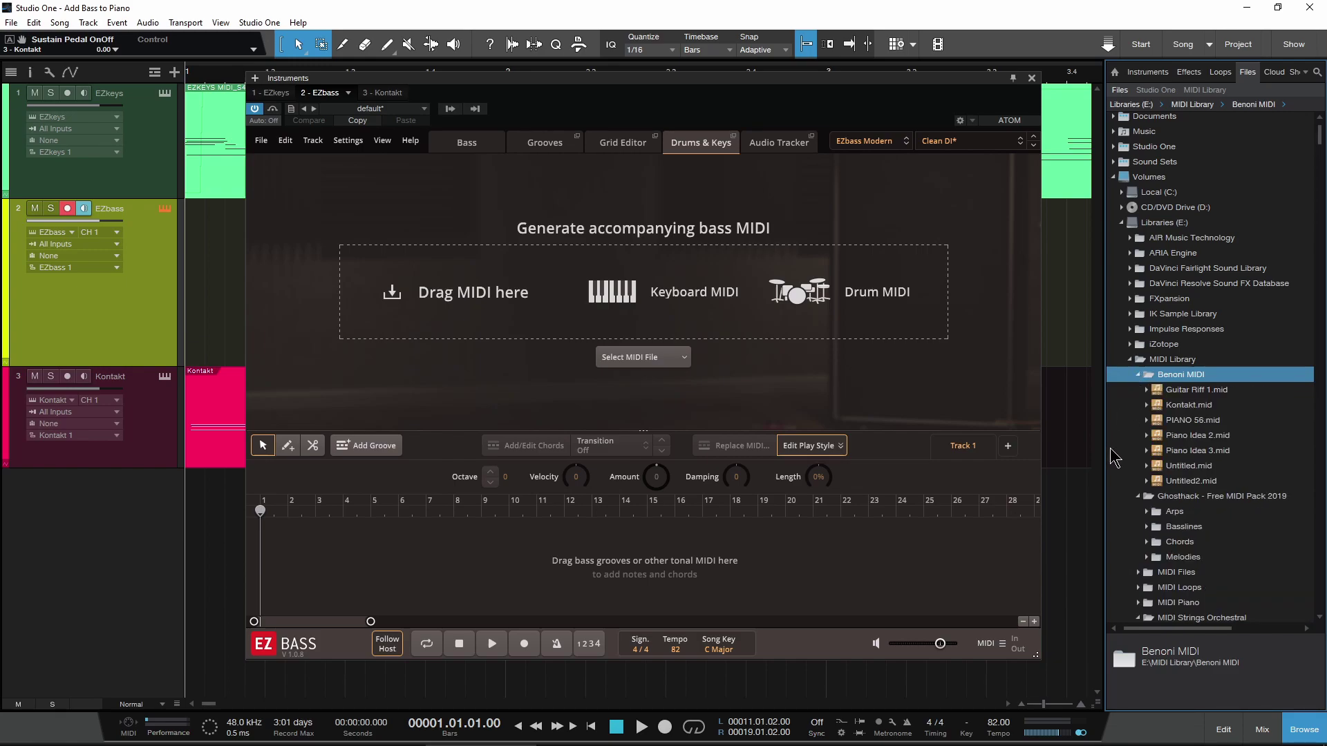
click(1194, 421)
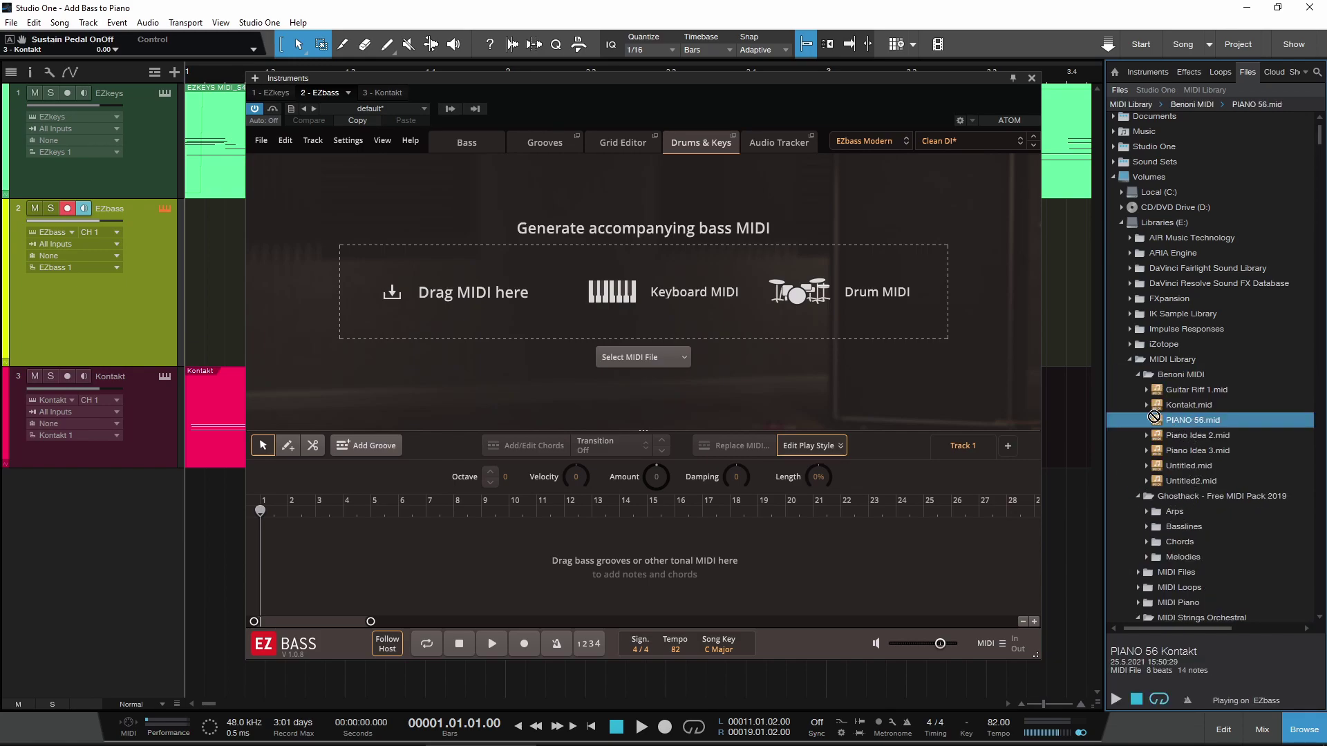
mouse_move(1153, 417)
mouse_down()
mouse_move(727, 323)
mouse_move(1155, 421)
mouse_up()
Drag PIANO 56 from the Benoni MIDI folder onto EZbass's Drums & Keys panel, then close the folder
mouse_move(351, 731)
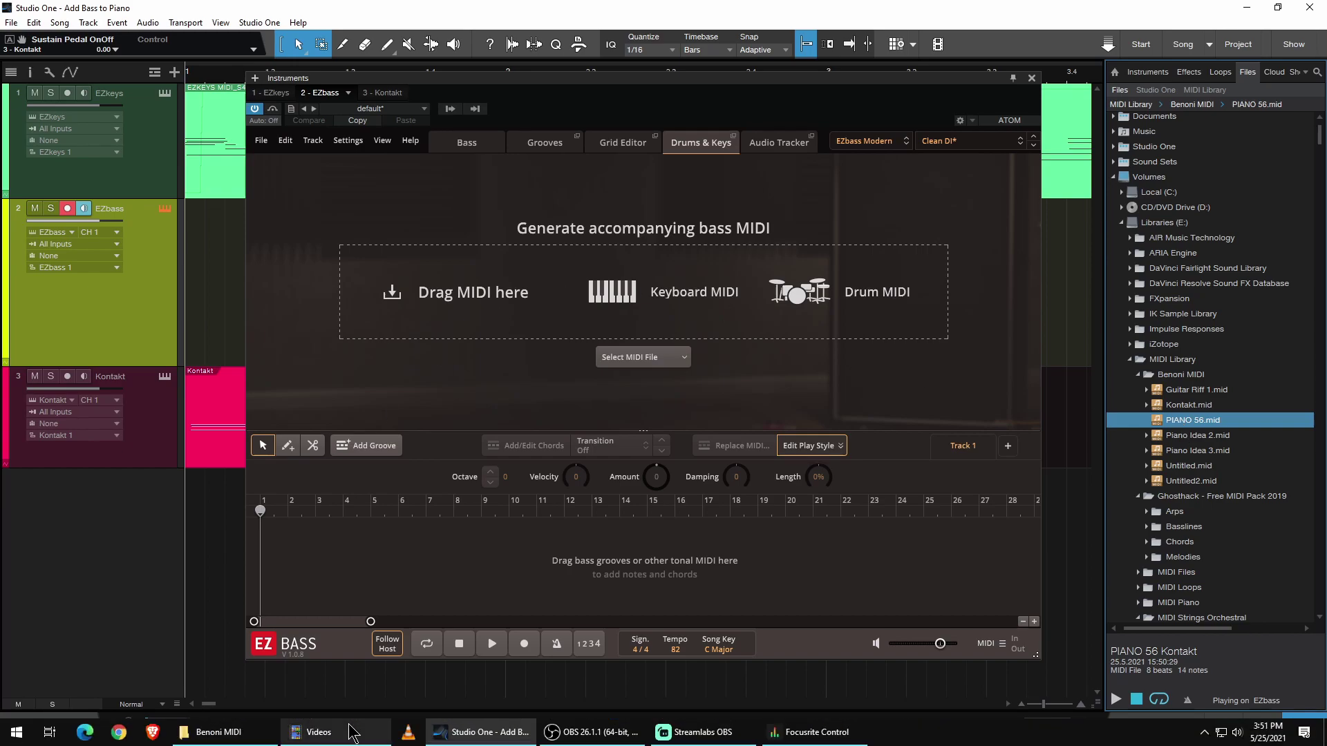
click(219, 732)
drag(653, 147, 1154, 161)
drag(1021, 325, 636, 305)
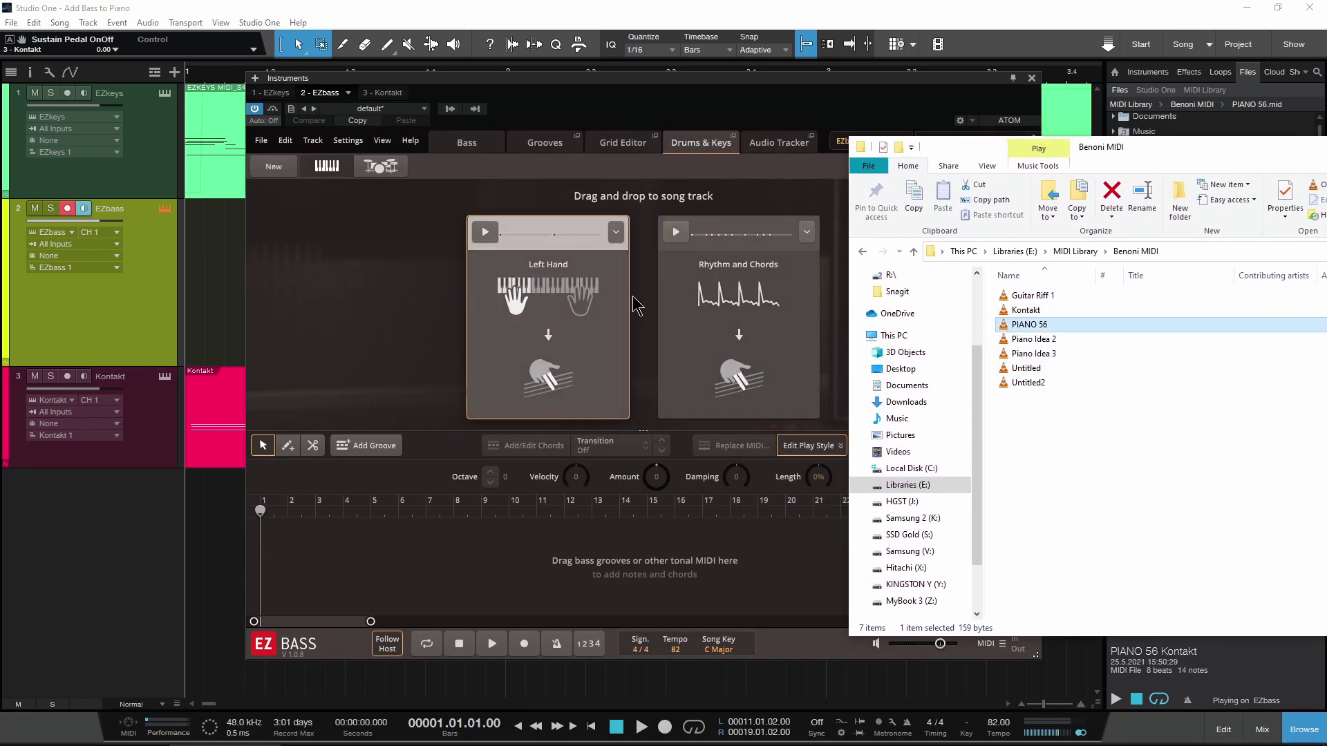
drag(1205, 149, 577, 167)
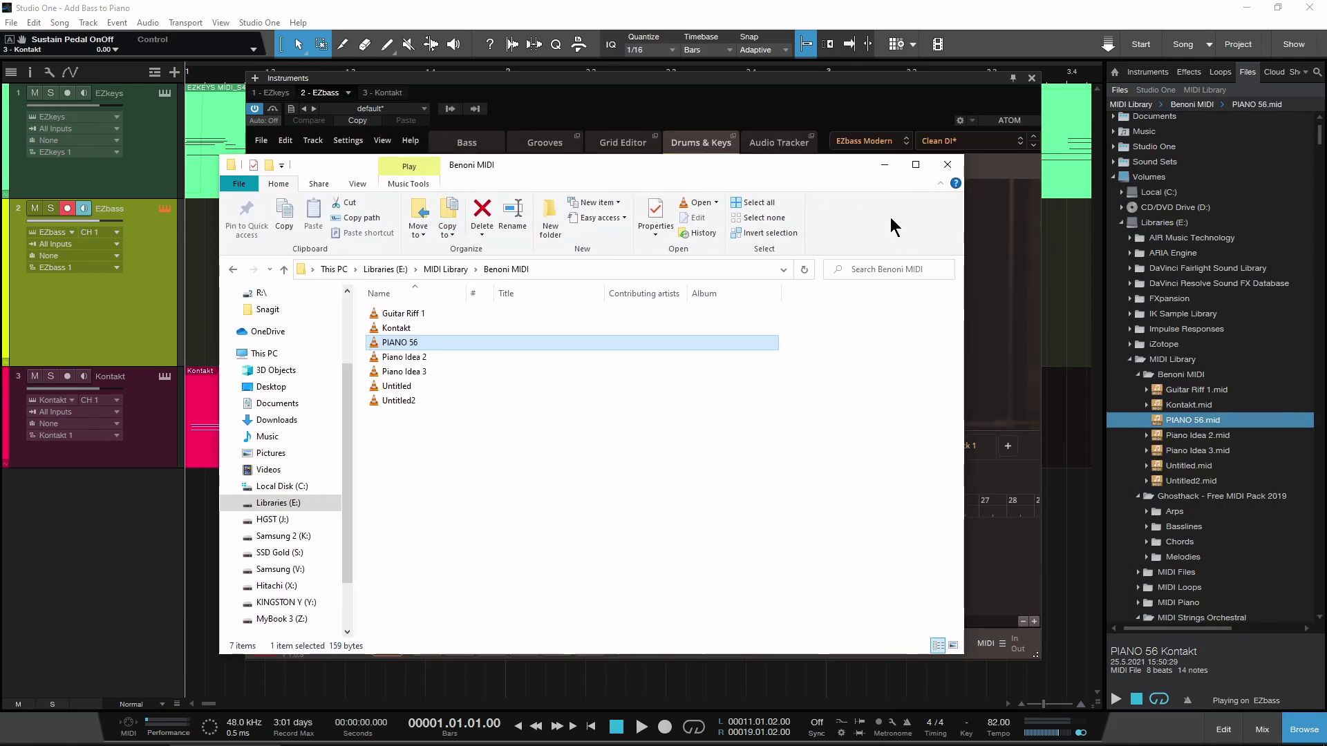
click(955, 168)
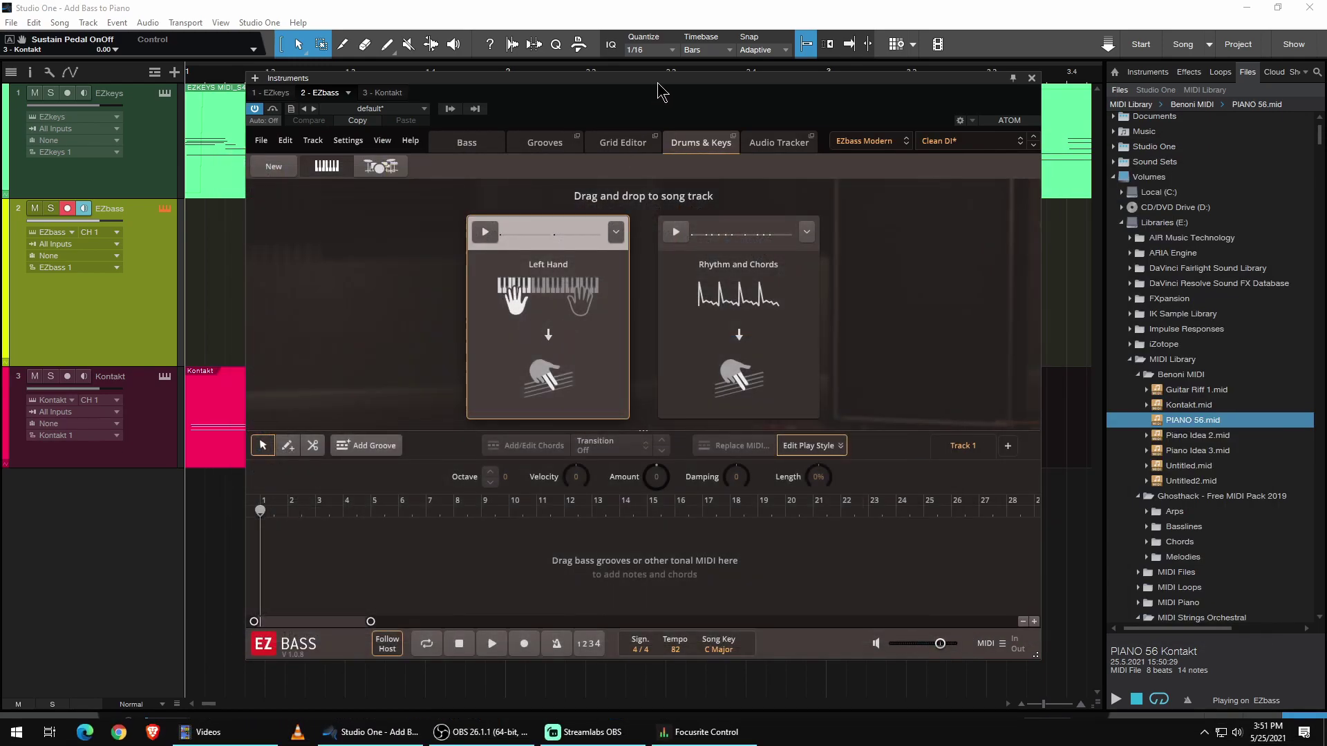
Preview the Rhythm and Chords part from PIANO 56 and drag it to bar 1 of the EZbass track
drag(661, 92, 642, 89)
click(597, 230)
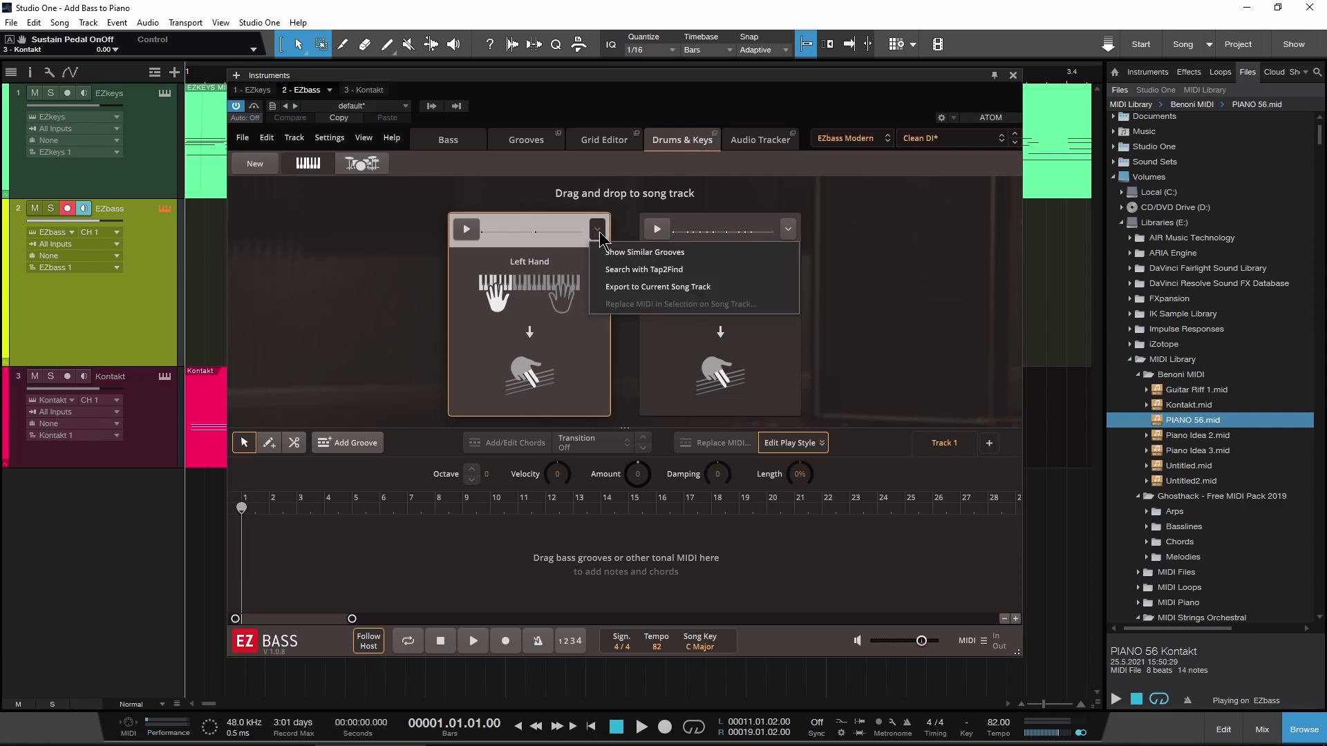
click(840, 302)
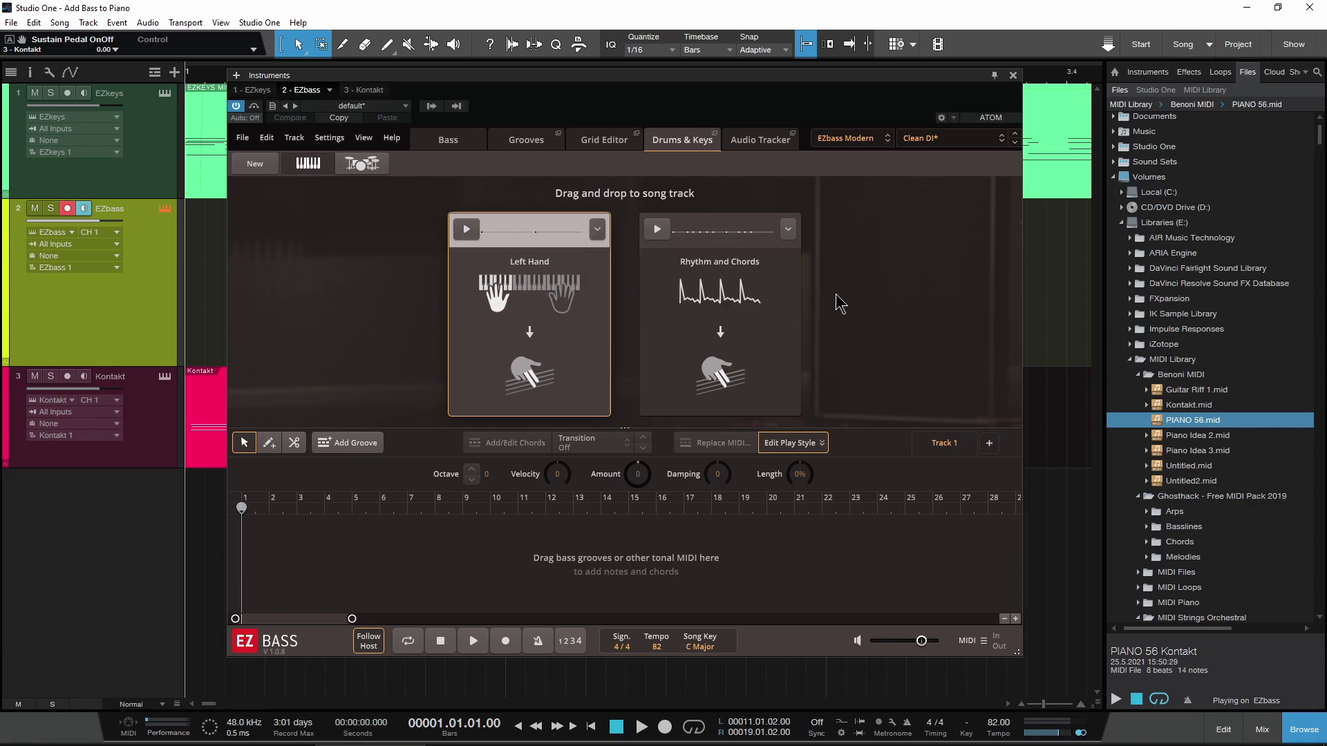
click(658, 228)
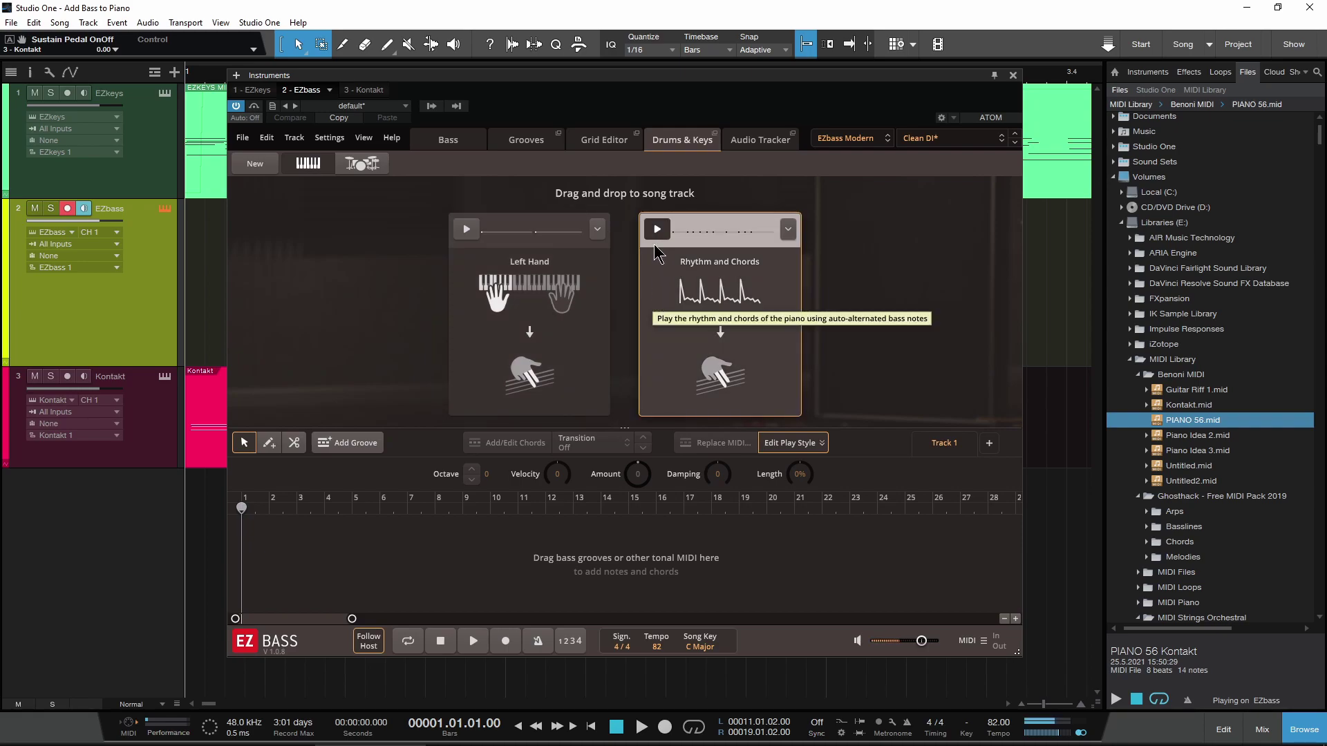
drag(646, 81, 927, 83)
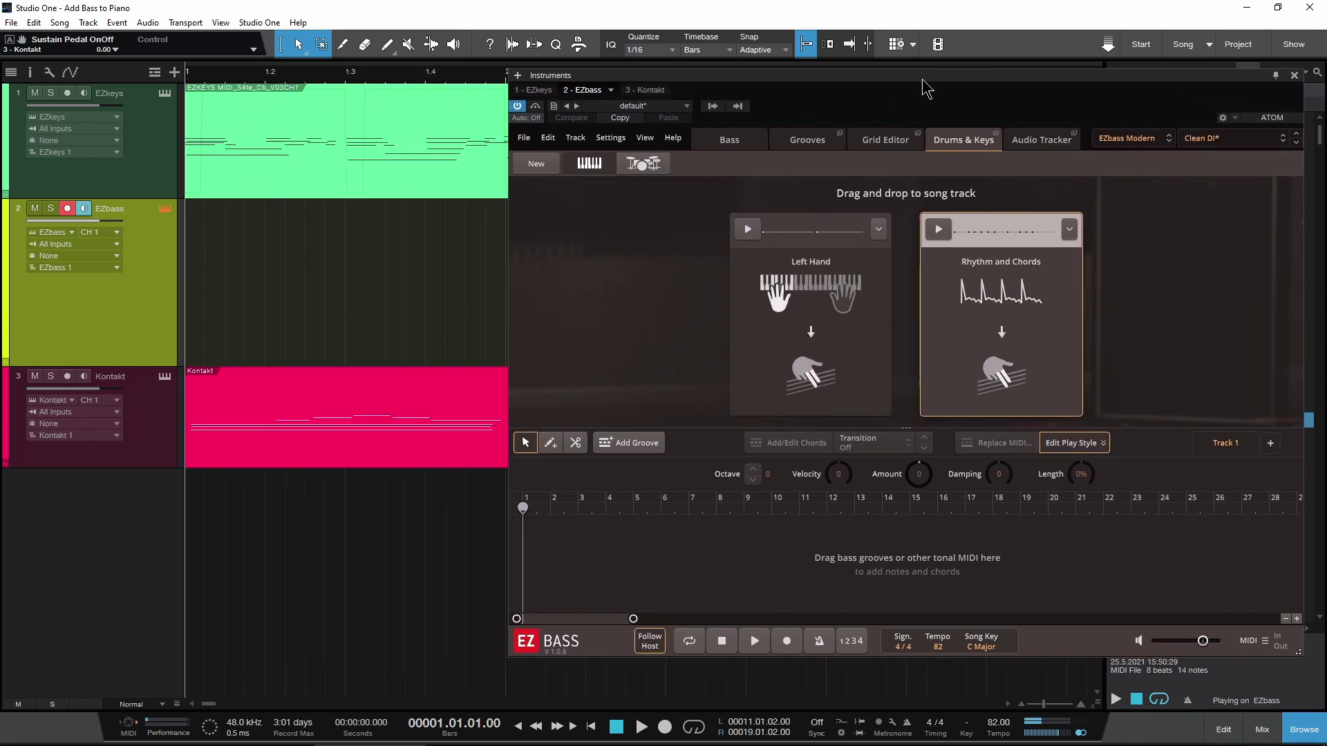
drag(1000, 276, 237, 360)
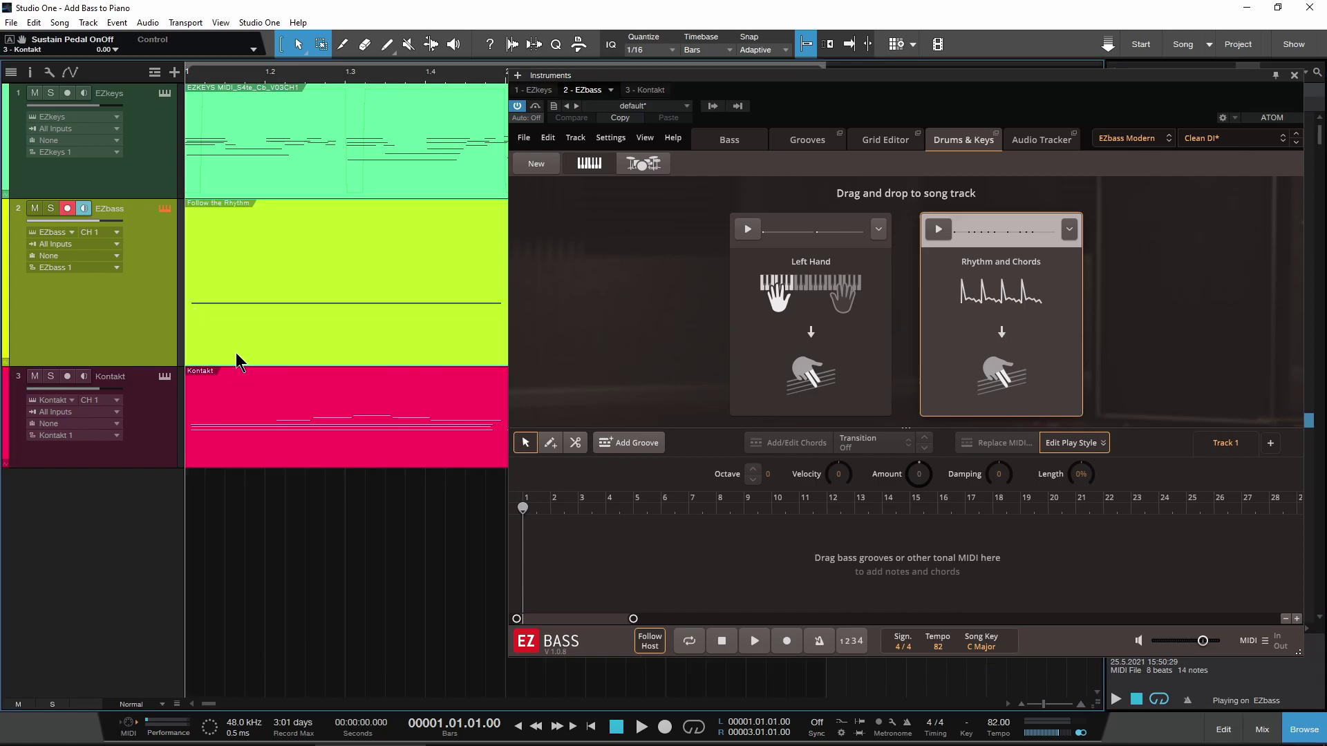
Mute the EZkeys track and play the new EZbass part, then stop playback
click(726, 139)
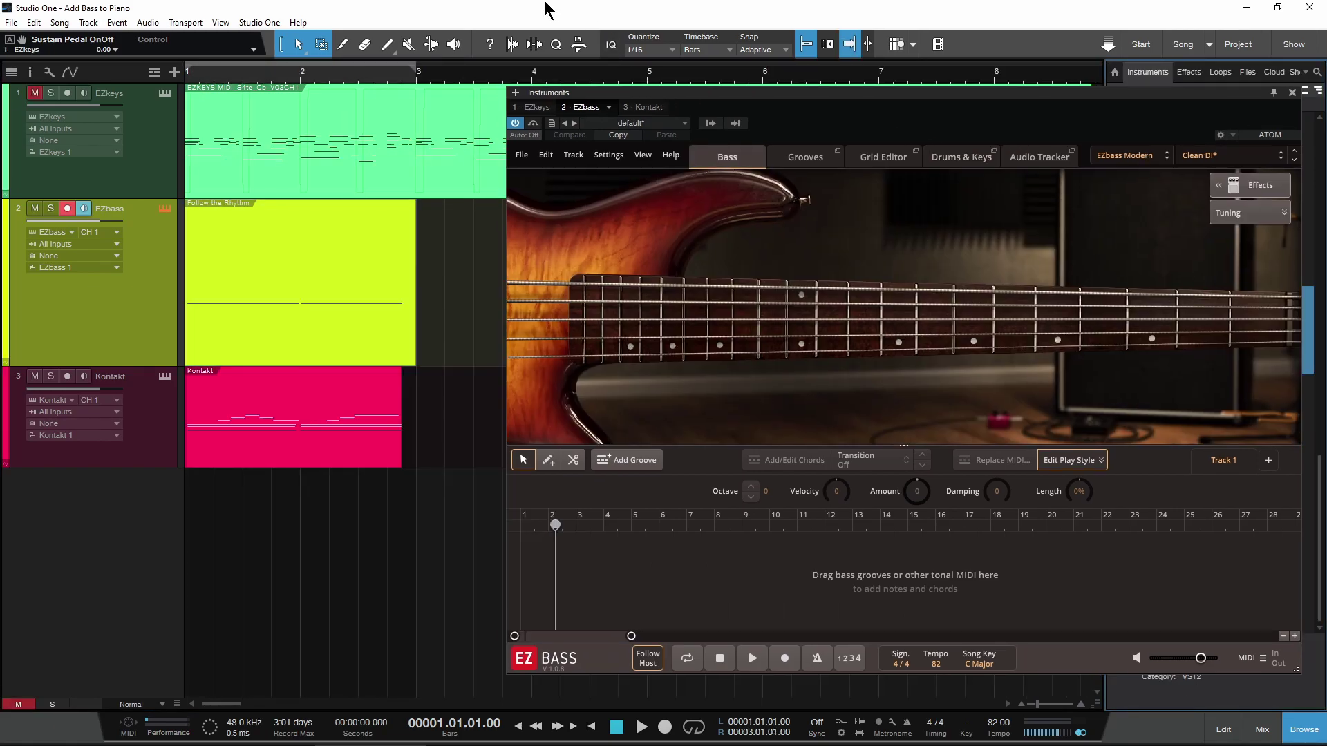
key(space)
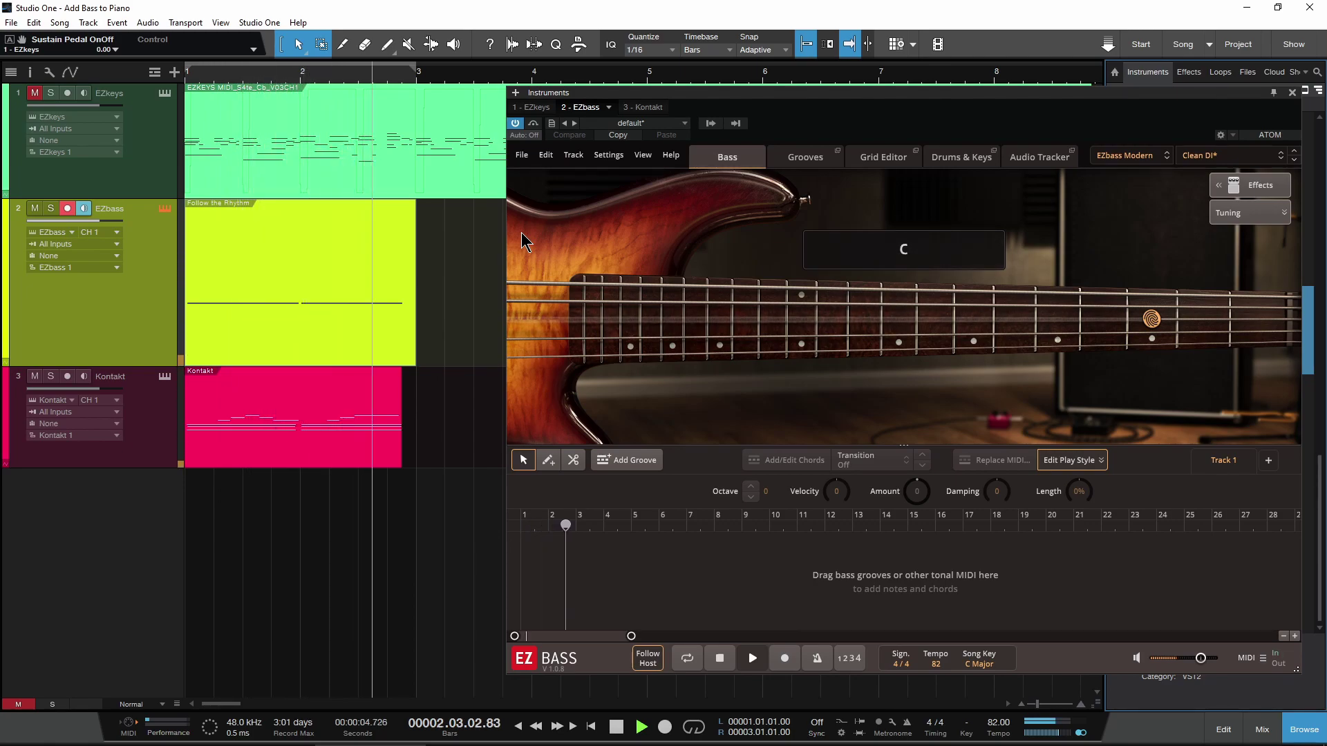
key(space)
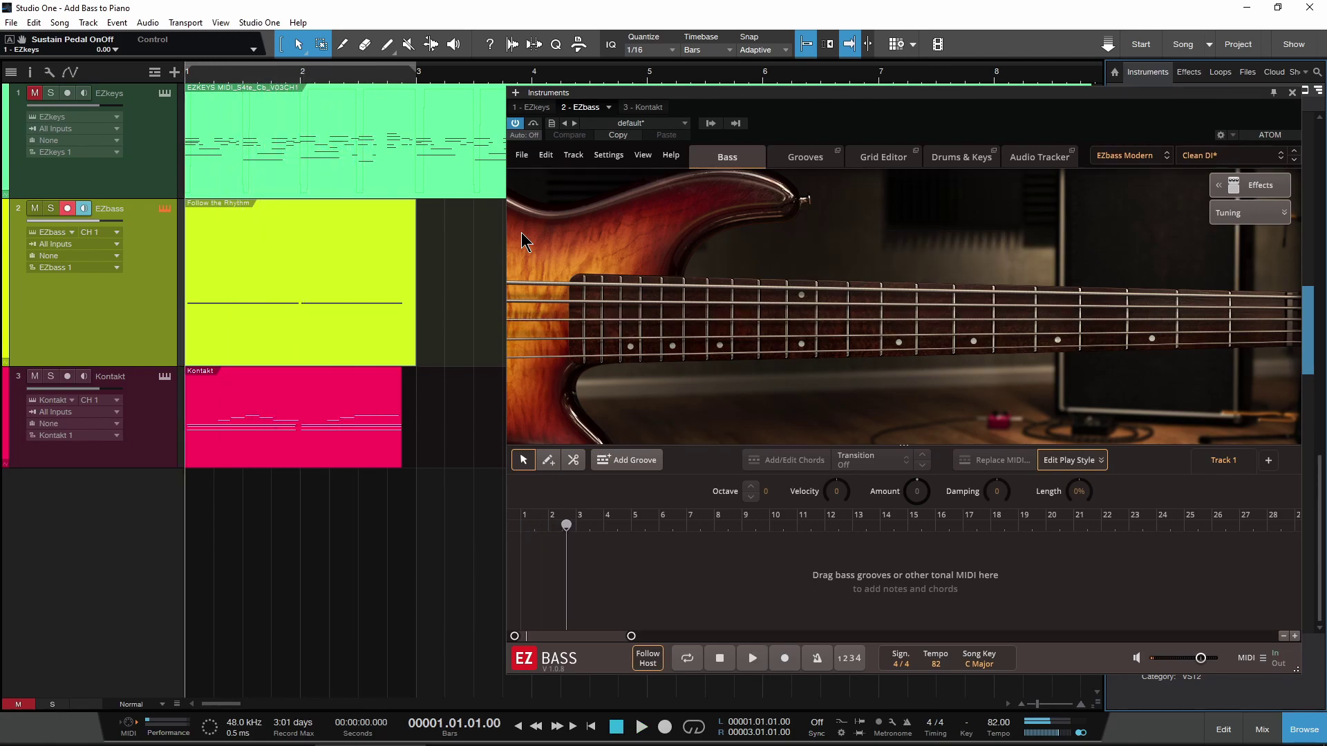
click(881, 163)
Drag the Rhythm and Chords groove onto EZbass's own song track
click(930, 163)
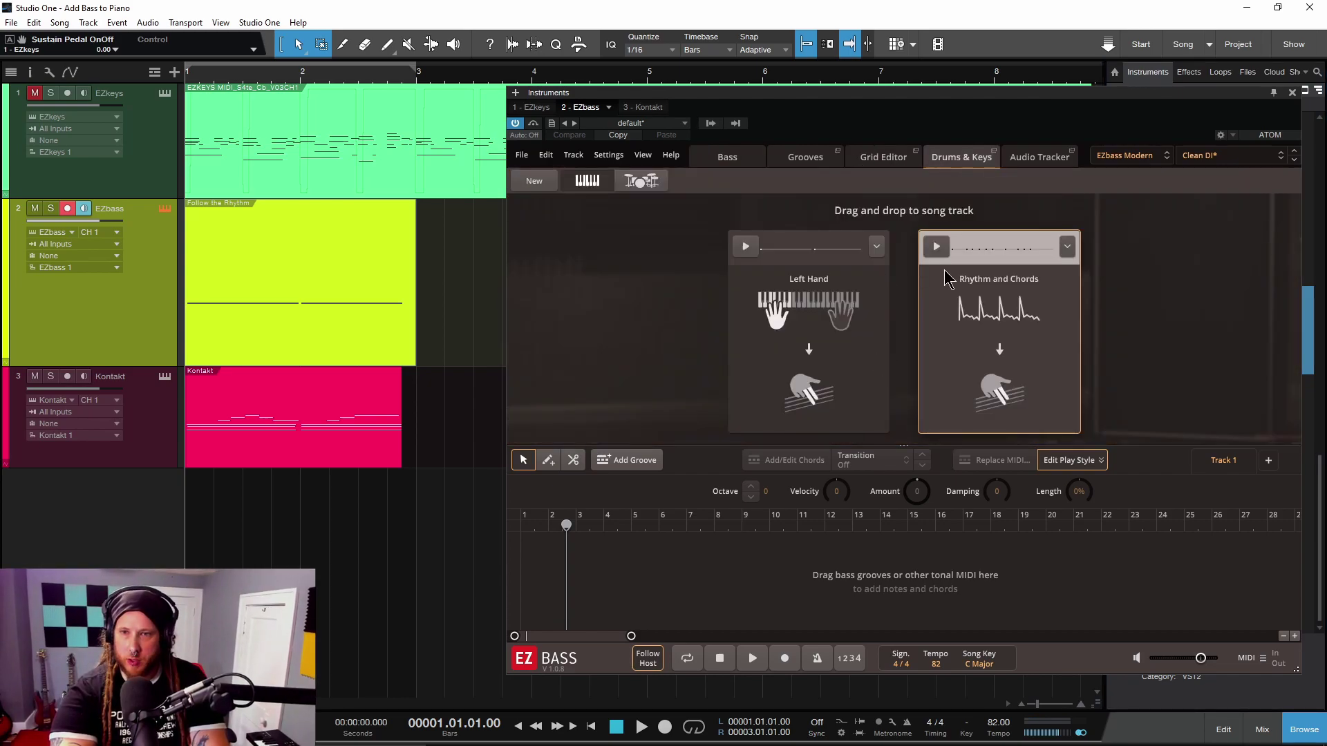
click(1067, 247)
drag(1024, 259, 541, 596)
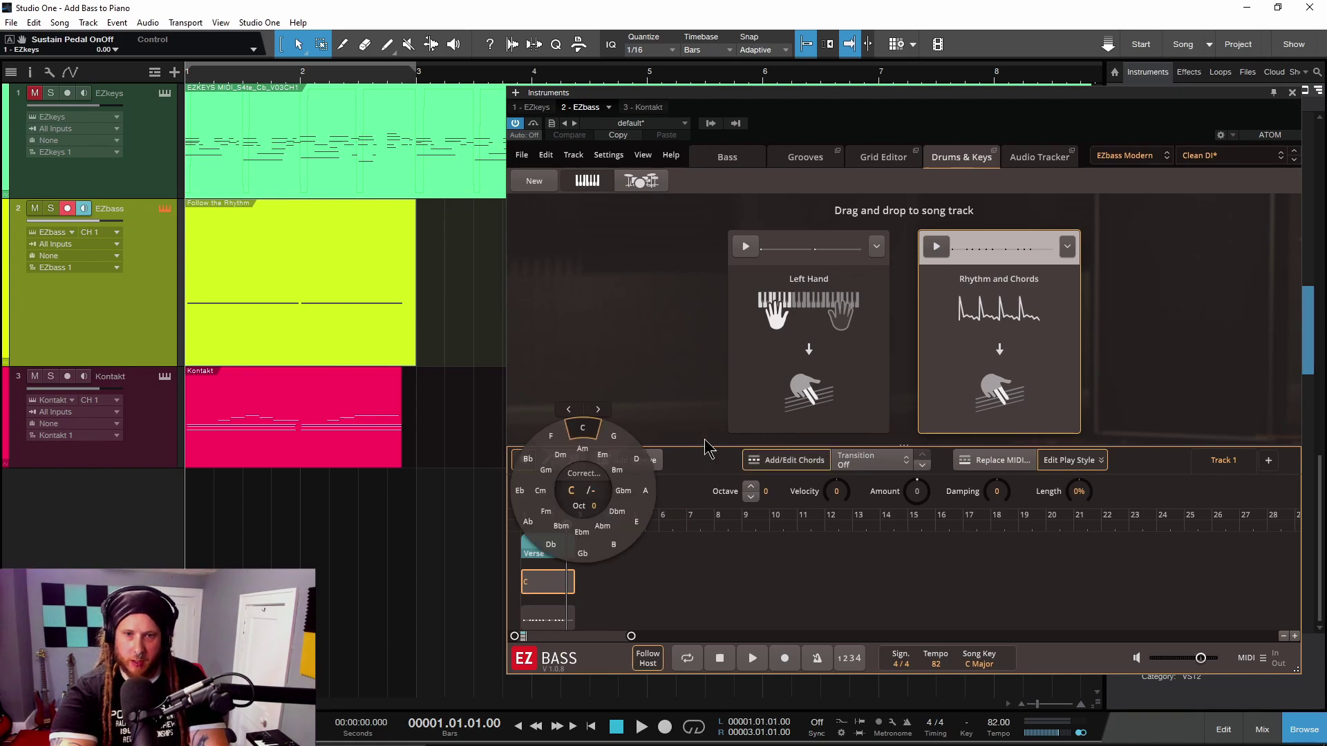
Give the last bass note a Slap/Pop articulation in the Grid Editor
click(892, 161)
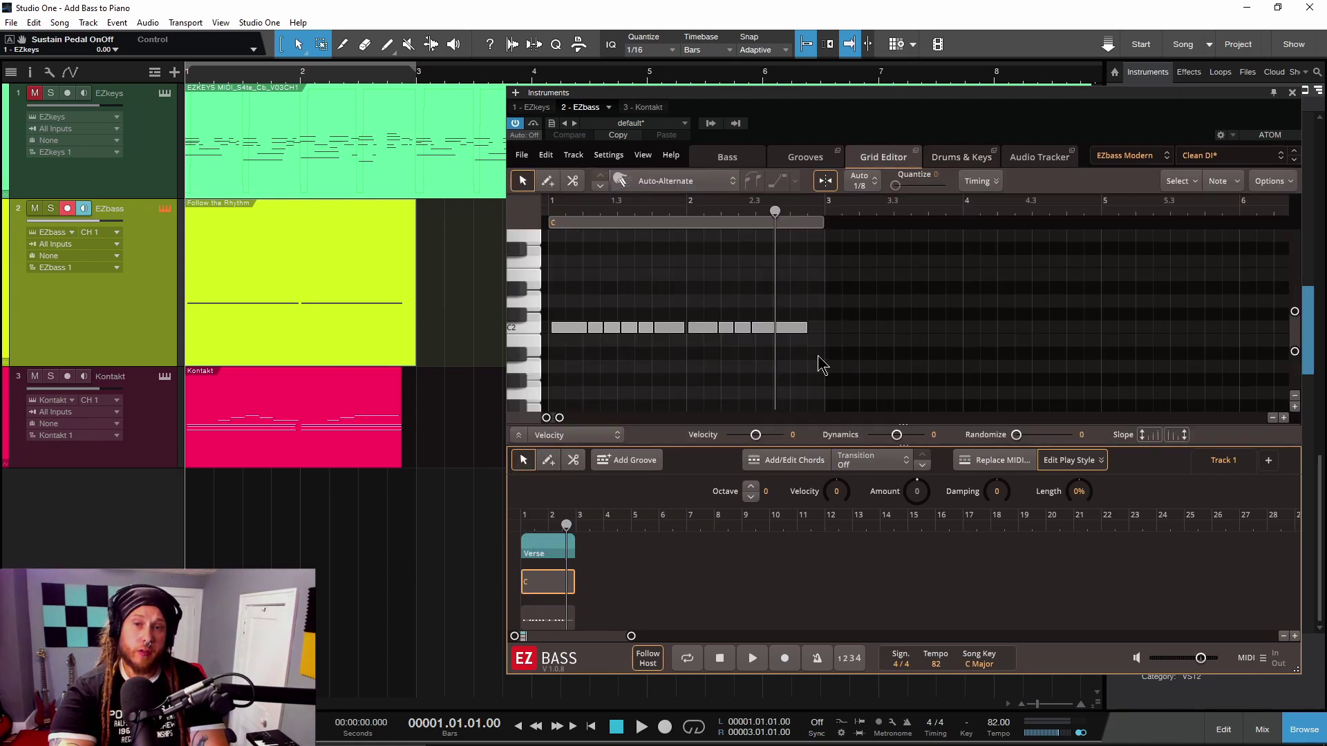
click(764, 330)
right_click(764, 329)
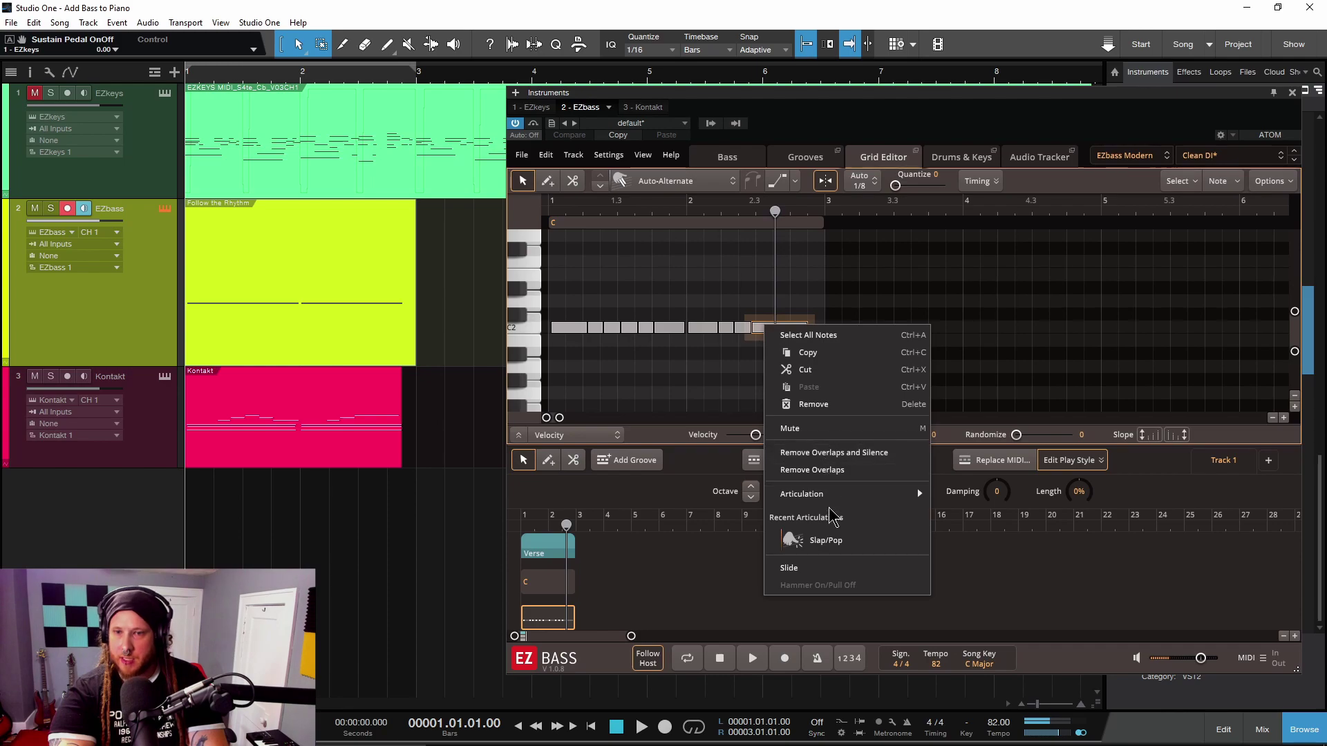
mouse_move(836, 495)
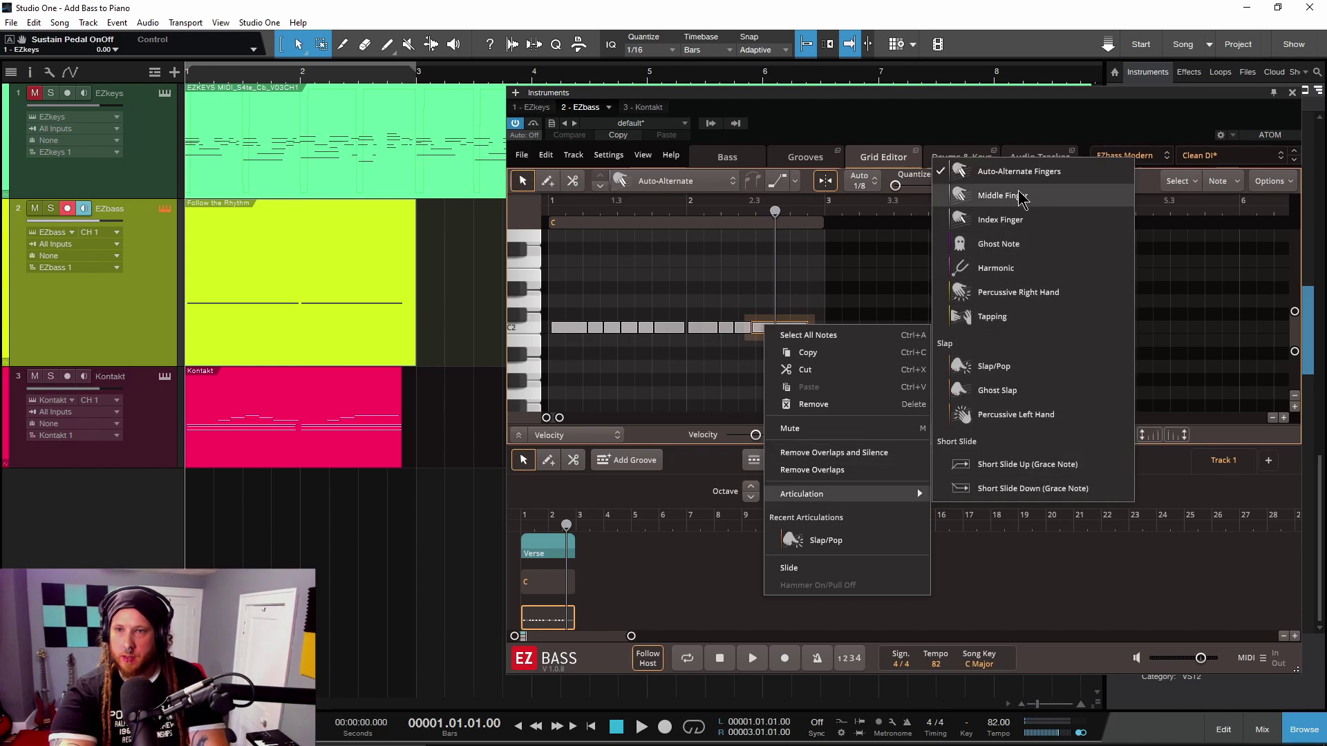
click(995, 366)
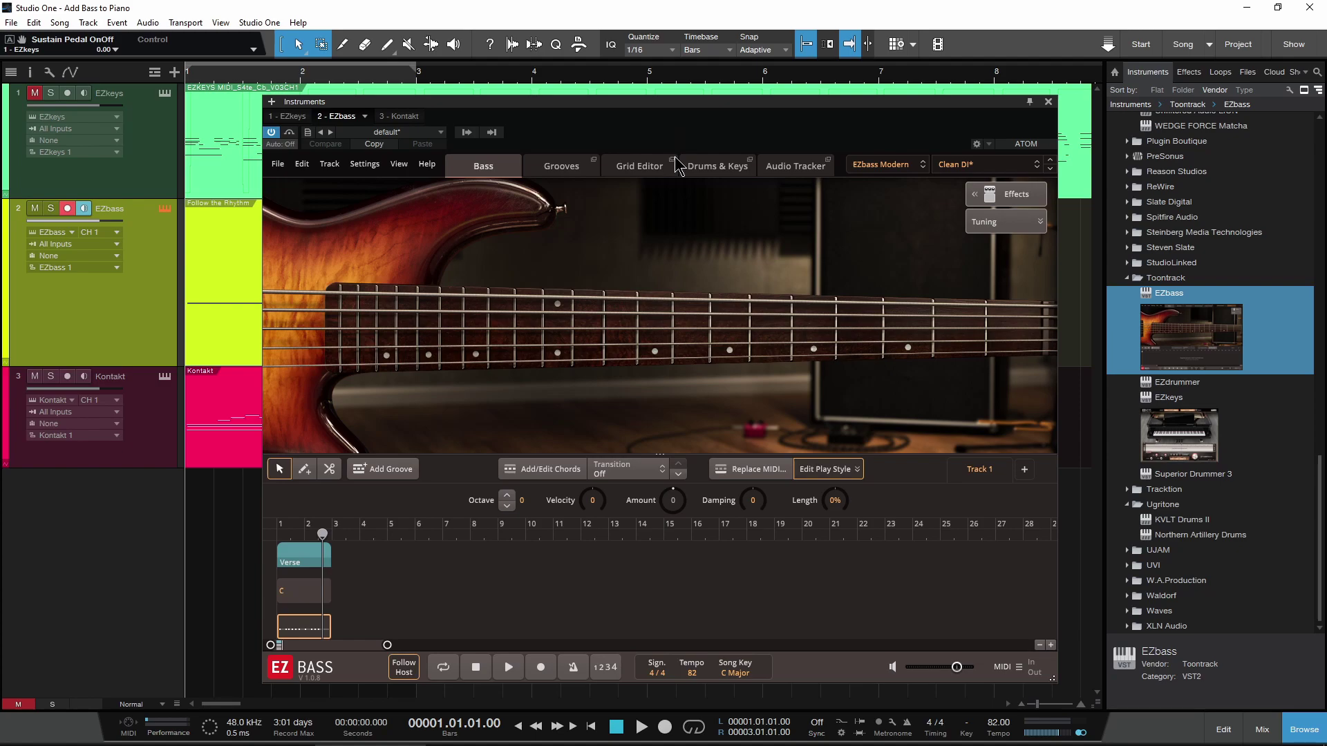
drag(638, 105, 712, 116)
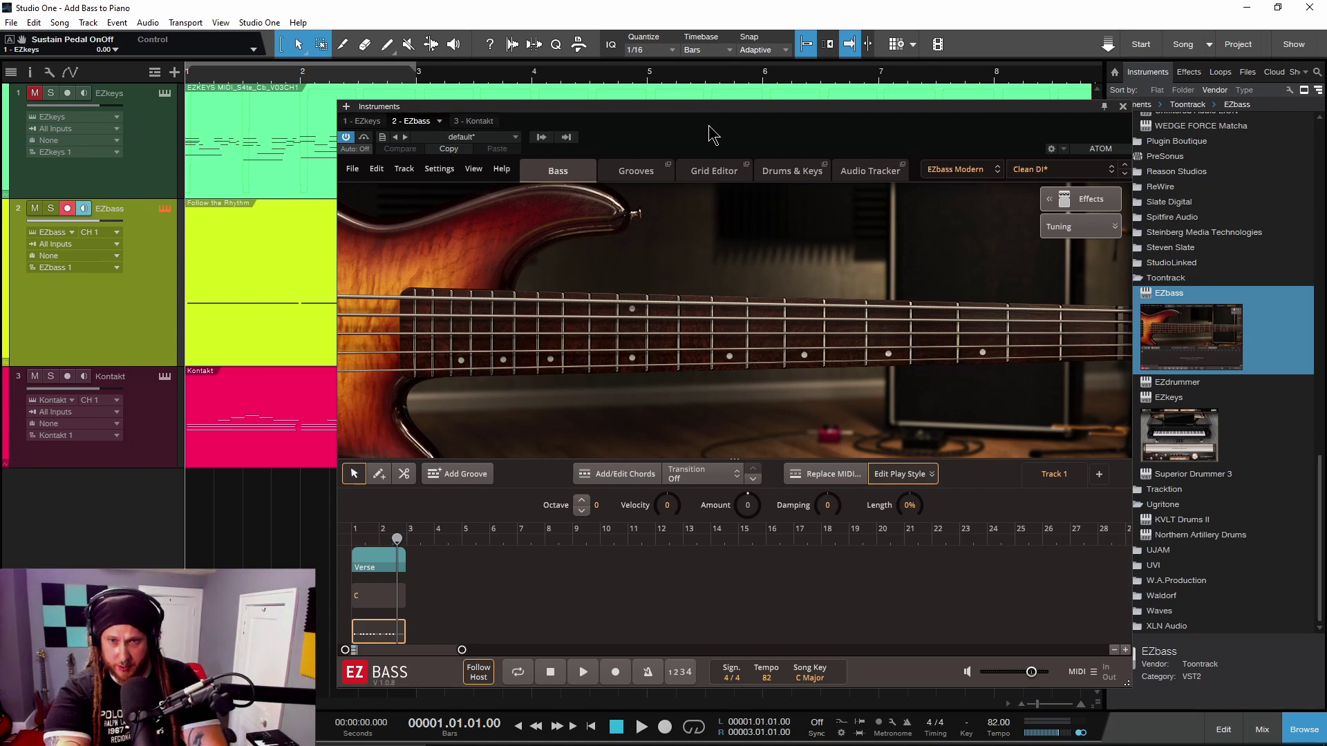
click(714, 170)
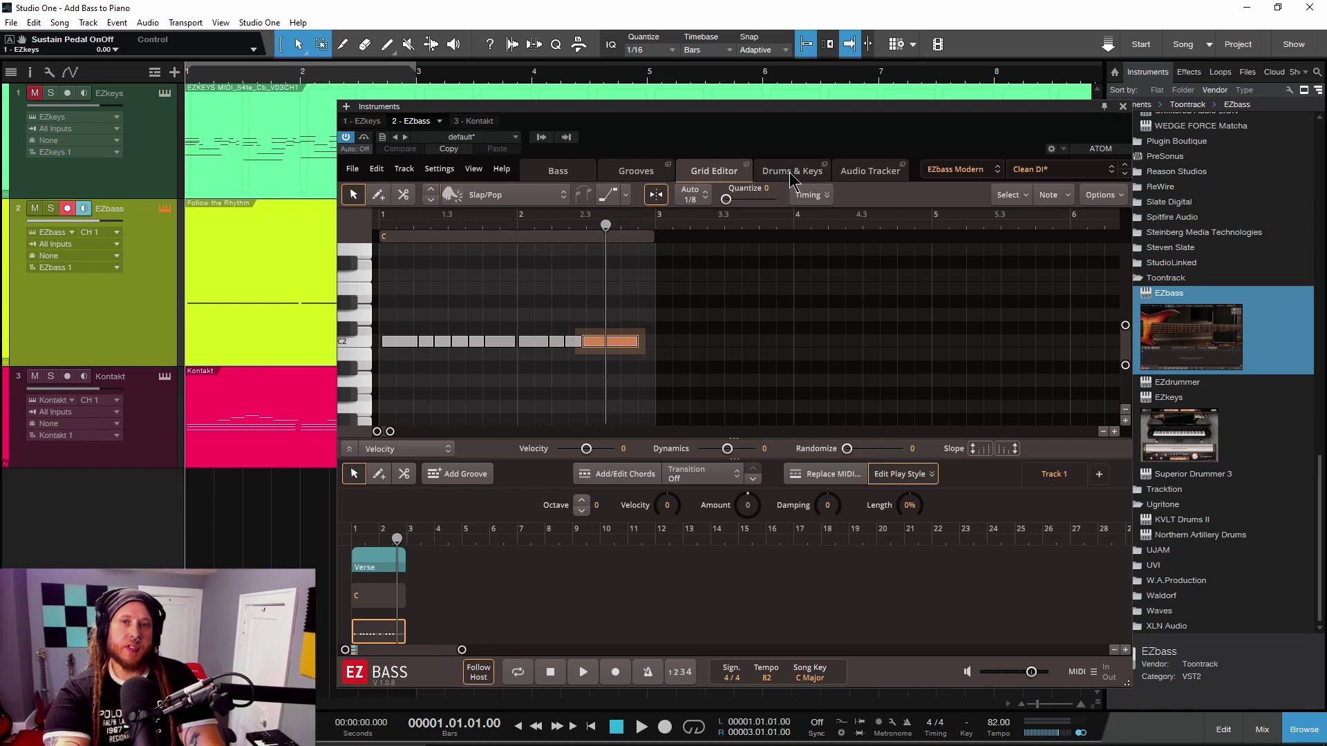
click(791, 174)
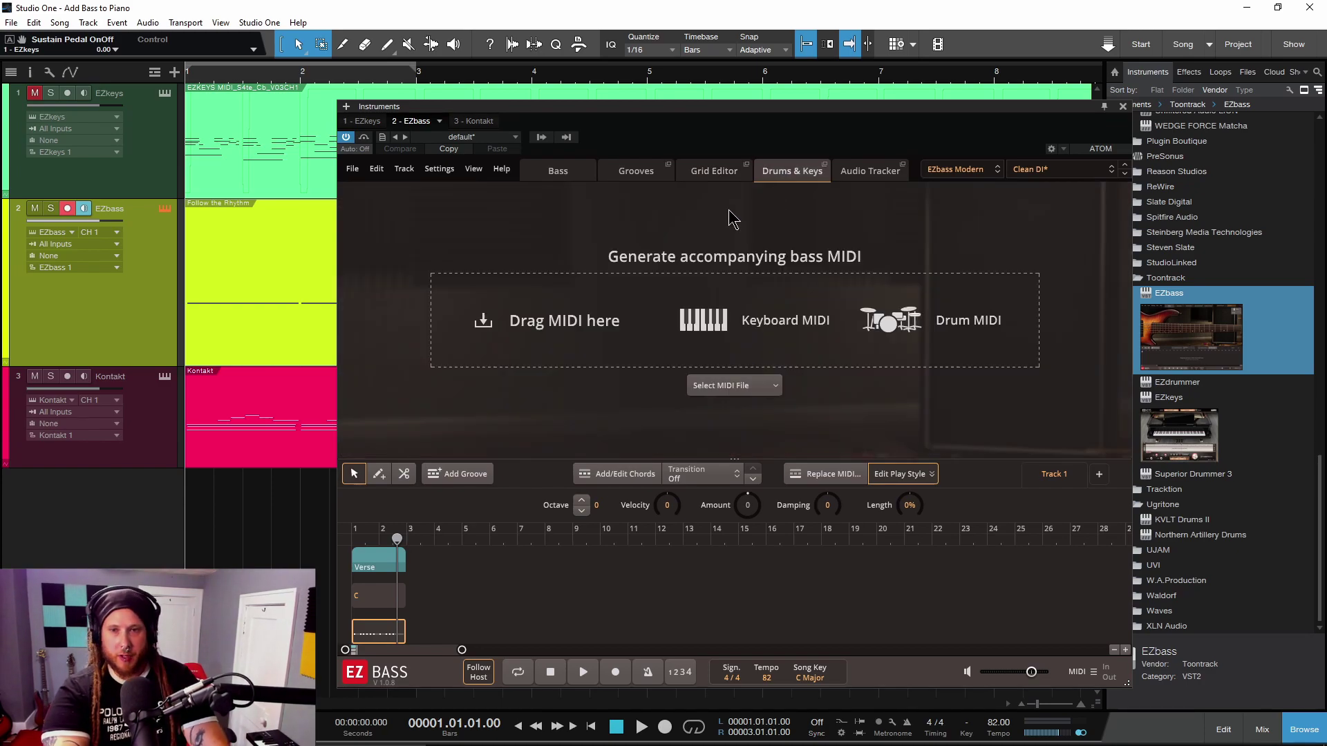
click(559, 173)
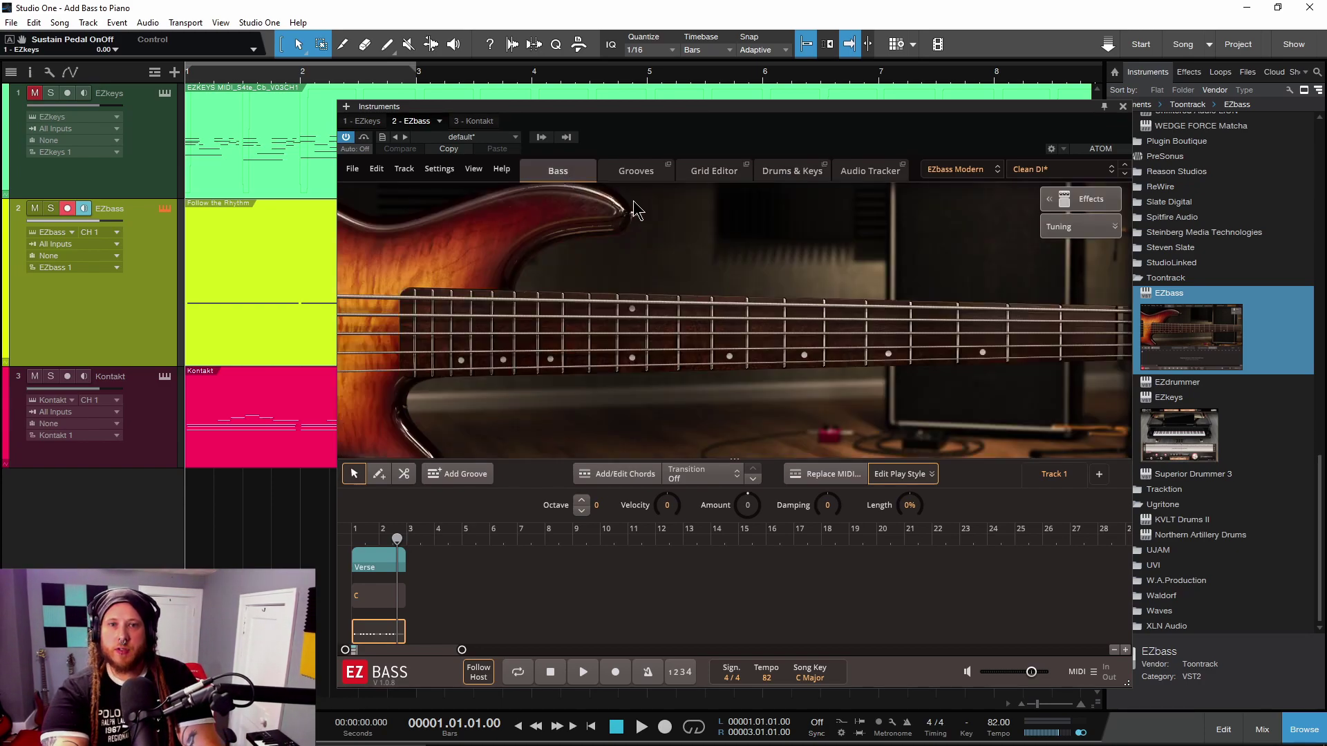